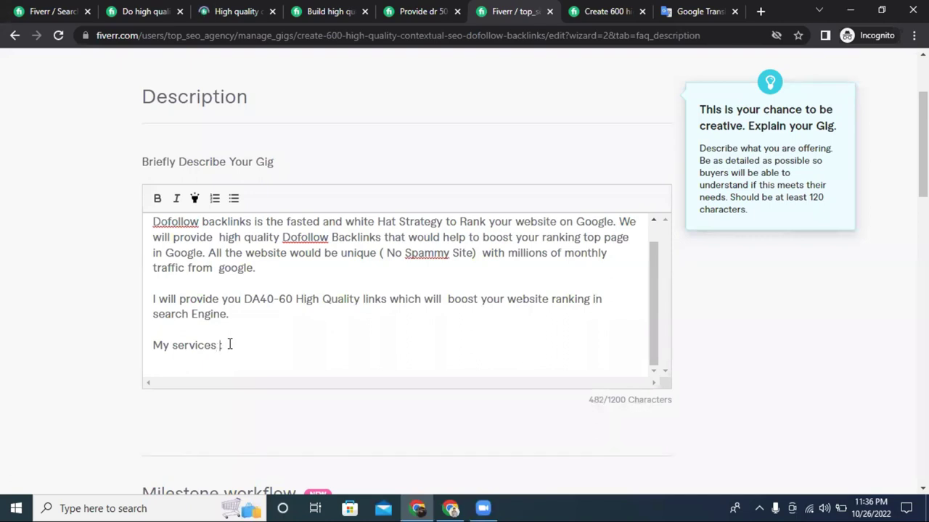
Complete the heading as "My services Description:" and start a bulleted list below it with "I will Provide High Quality"
{"action": "type", "text": "ription:"}
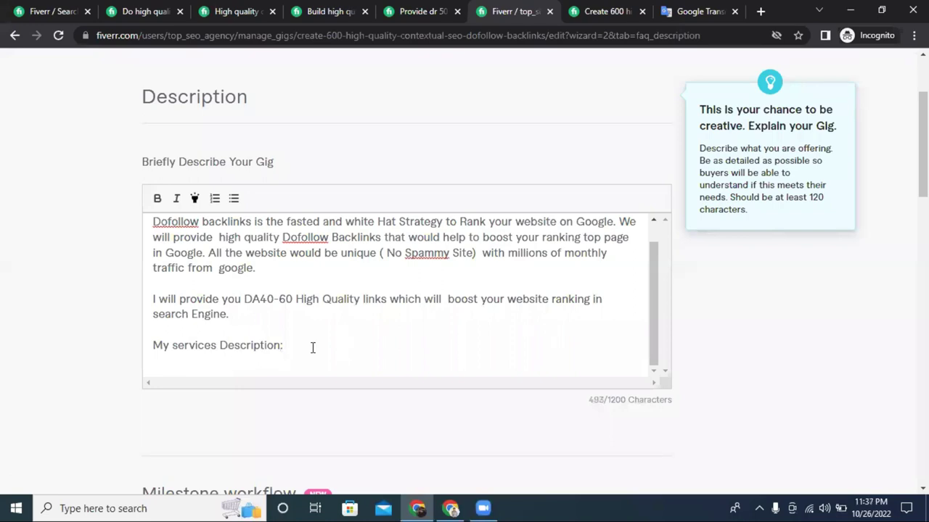
{"action": "key", "text": "Return"}
{"action": "left_click", "coordinate": [234, 198]}
{"action": "type", "text": "I will Provide"}
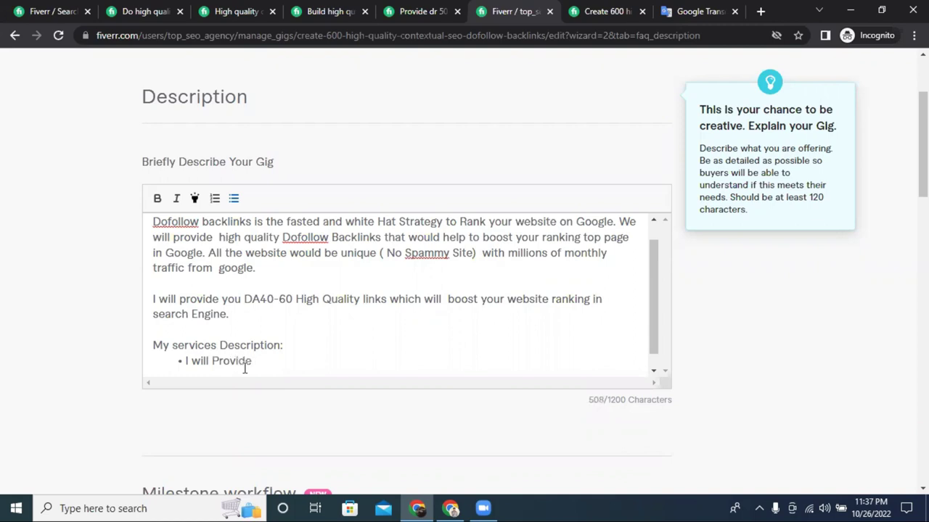
{"action": "left_click_drag", "start_coordinate": [296, 300], "coordinate": [359, 303]}
{"action": "key", "text": "ctrl+c"}
{"action": "left_click", "coordinate": [301, 360]}
{"action": "key", "text": "ctrl+v"}
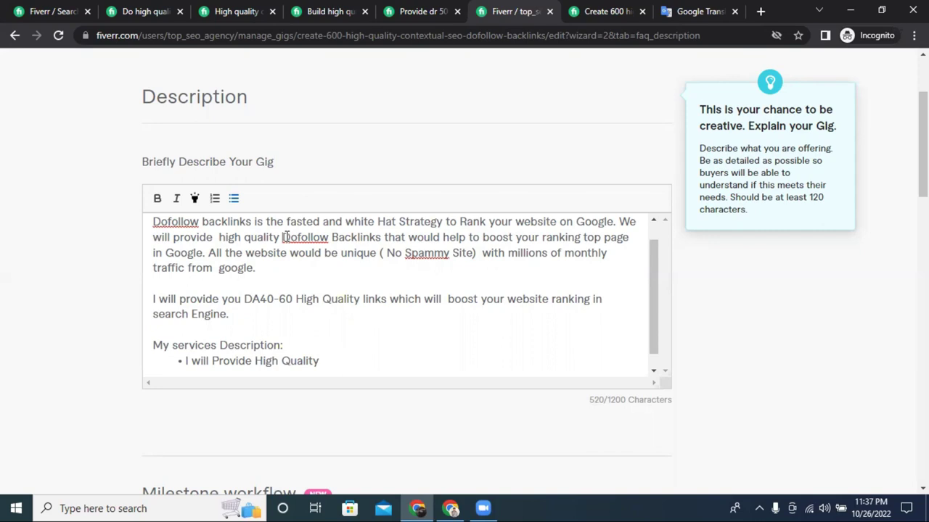
Complete the first bullet with "SEO Dofollow Backlinks", reusing the "Dofollow Backlinks" wording from the opening paragraph
{"action": "left_click_drag", "start_coordinate": [283, 236], "coordinate": [382, 237]}
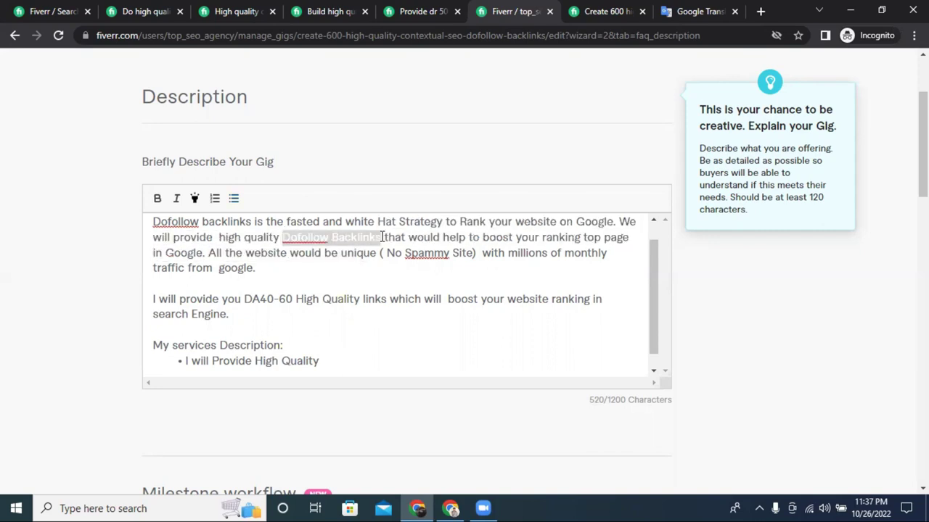
{"action": "left_click", "coordinate": [349, 358]}
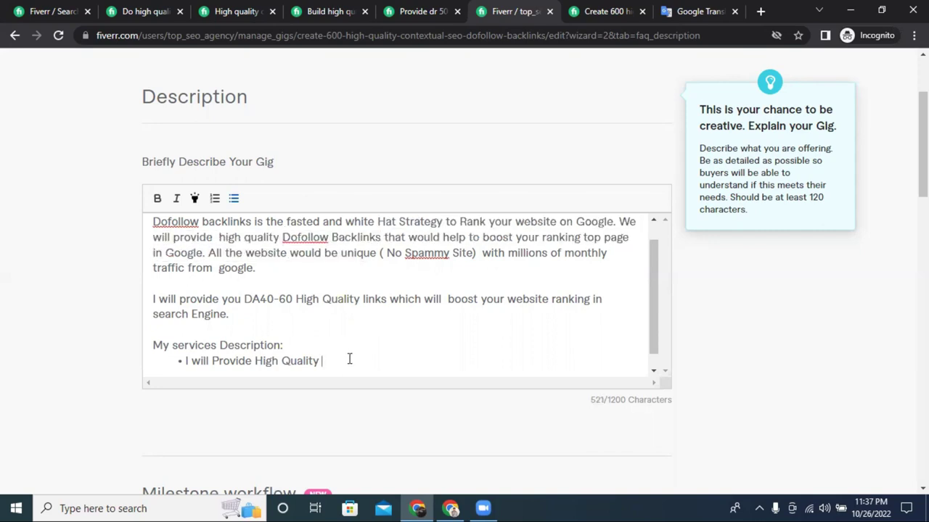
{"action": "key", "text": "ctrl+v"}
{"action": "left_click", "coordinate": [323, 361]}
{"action": "type", "text": "SEO"}
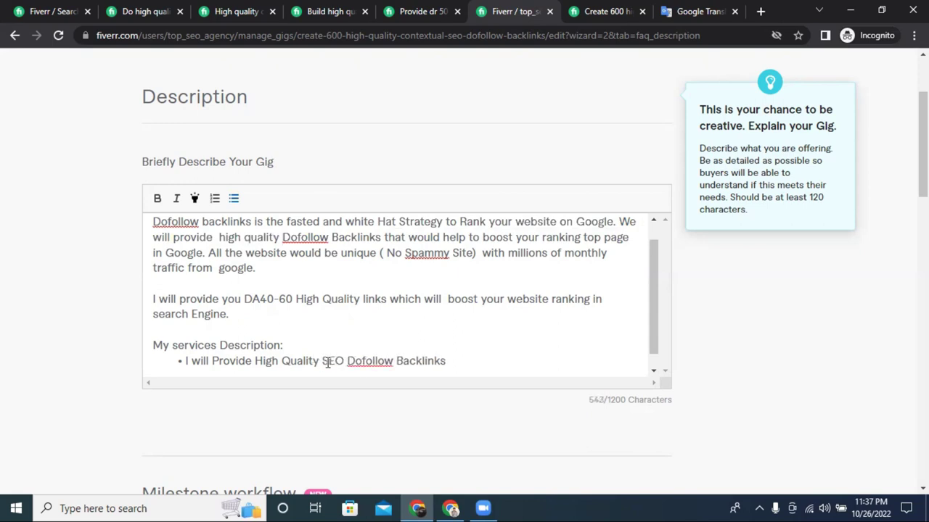
Add a second bullet reading "White Hat Strategy", reusing the phrase from the opening paragraph and capitalizing its first letter
{"action": "left_click", "coordinate": [467, 358]}
{"action": "key", "text": "Return"}
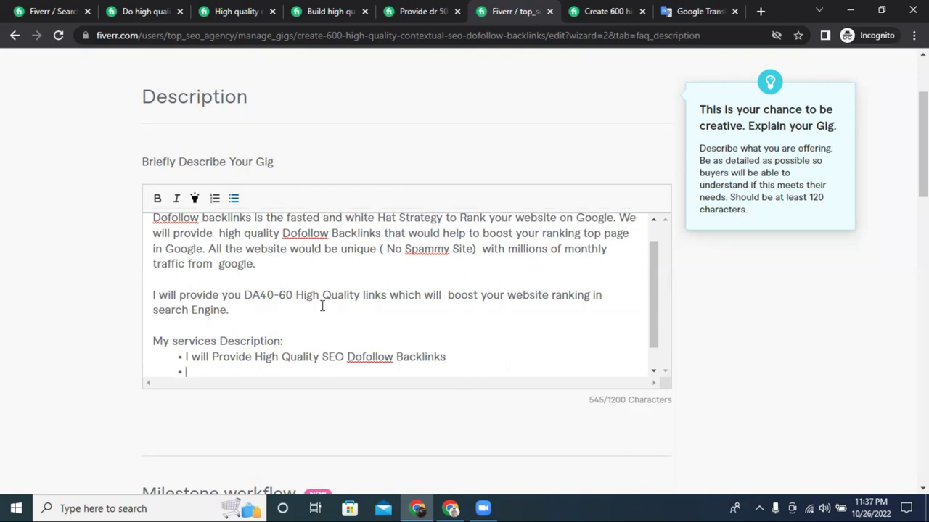
{"action": "scroll", "coordinate": [367, 274], "scroll_direction": "up", "scroll_amount": 2}
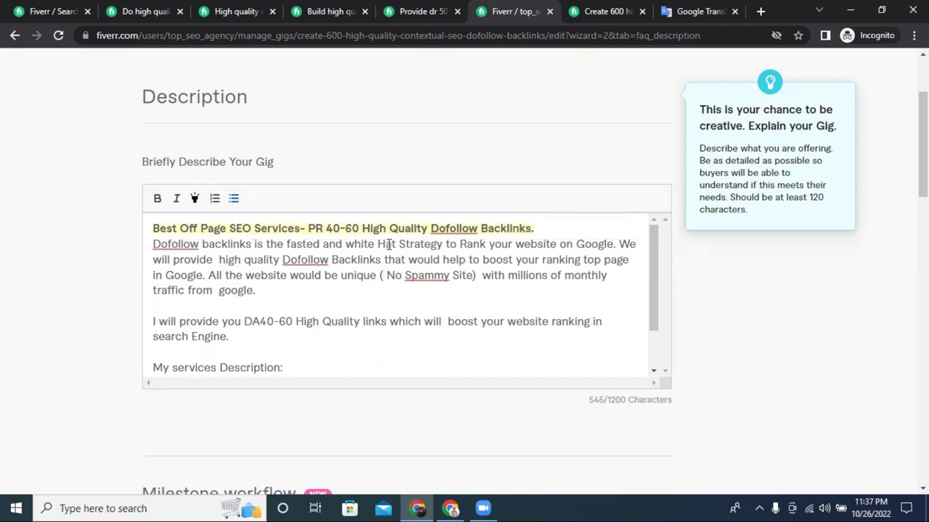
{"action": "left_click_drag", "start_coordinate": [346, 245], "coordinate": [442, 244]}
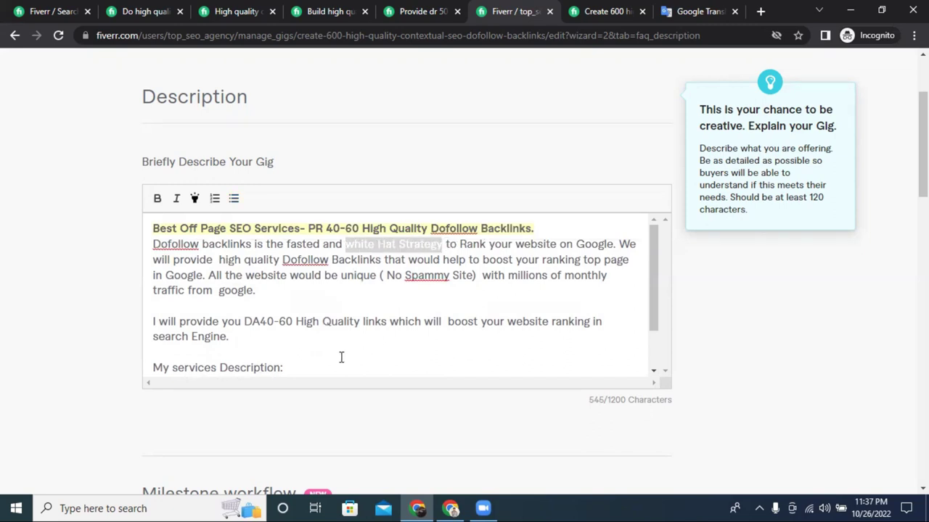
{"action": "scroll", "coordinate": [340, 356], "scroll_direction": "down", "scroll_amount": 2}
{"action": "key", "text": "ctrl+v"}
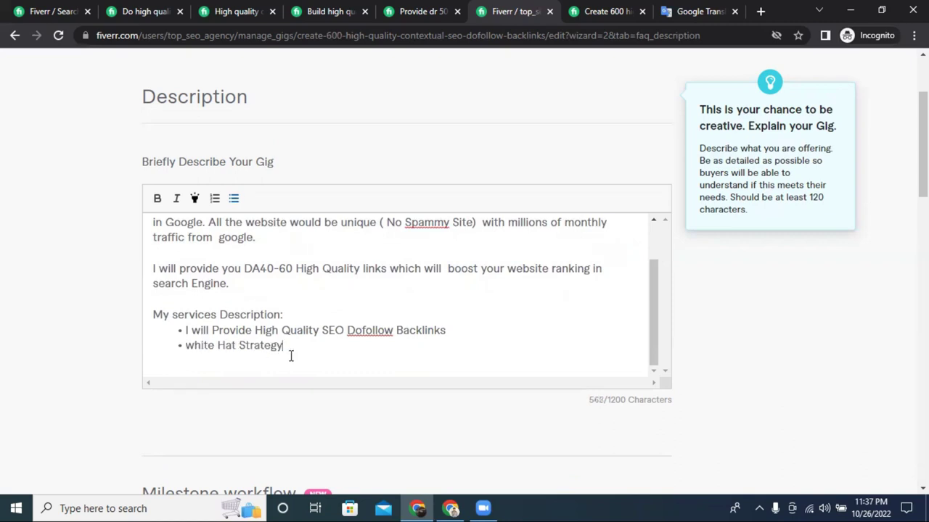
{"action": "key", "text": "Return"}
{"action": "left_click", "coordinate": [188, 345]}
{"action": "key", "text": "Delete"}
{"action": "type", "text": "W"}
{"action": "left_click", "coordinate": [192, 361]}
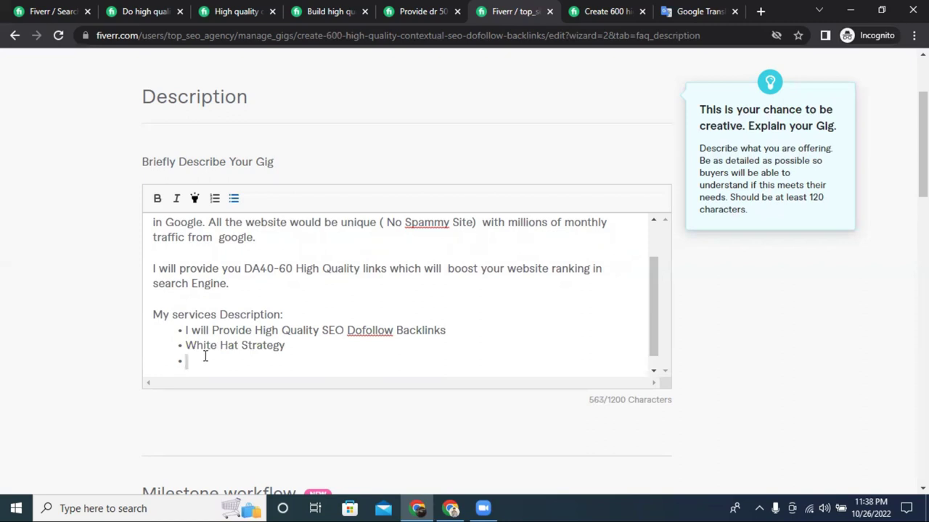
Write the third bullet as "100% SEO Dofollow Backlinks" and start another bullet below it
{"action": "type", "text": "100%"}
{"action": "left_click_drag", "start_coordinate": [322, 330], "coordinate": [445, 331]}
{"action": "left_click", "coordinate": [281, 370]}
{"action": "key", "text": "ctrl+v"}
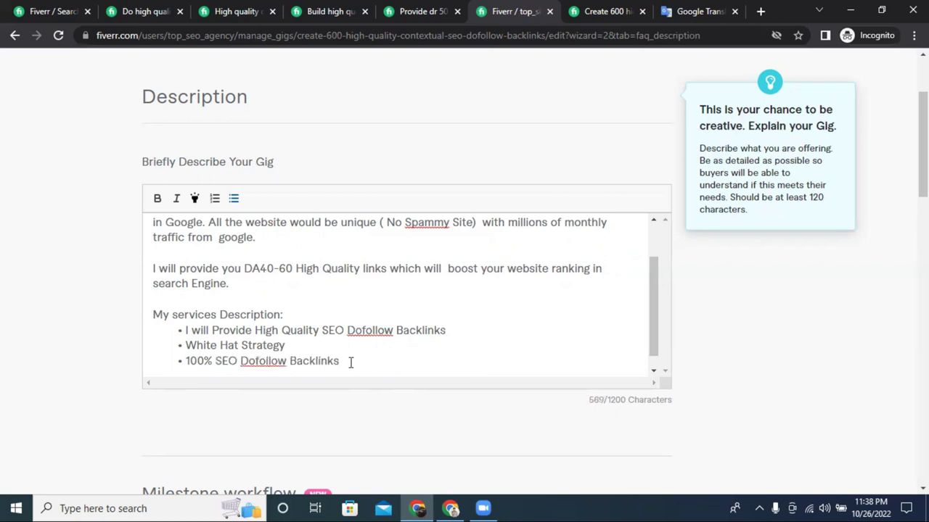
{"action": "key", "text": "Return"}
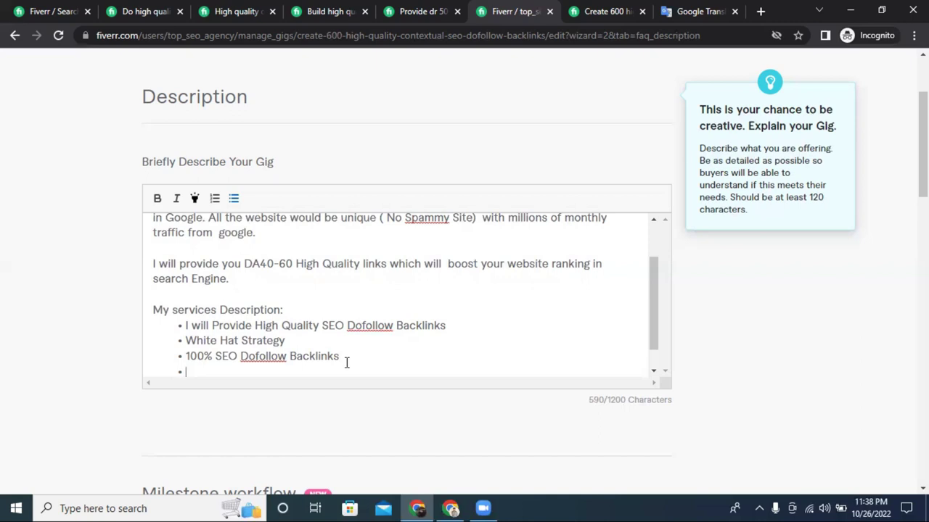
{"action": "type", "text": "in"}
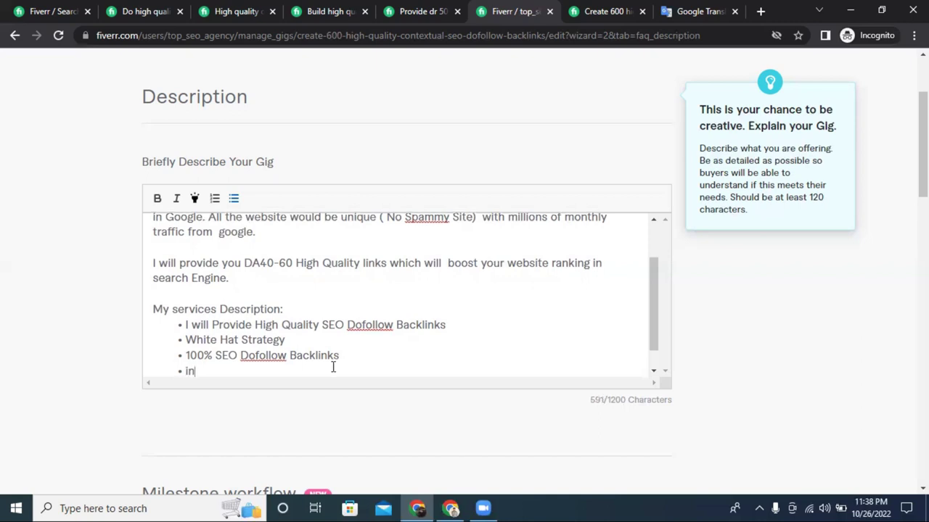
{"action": "type", "text": "crese"}
{"action": "right_click", "coordinate": [217, 373]}
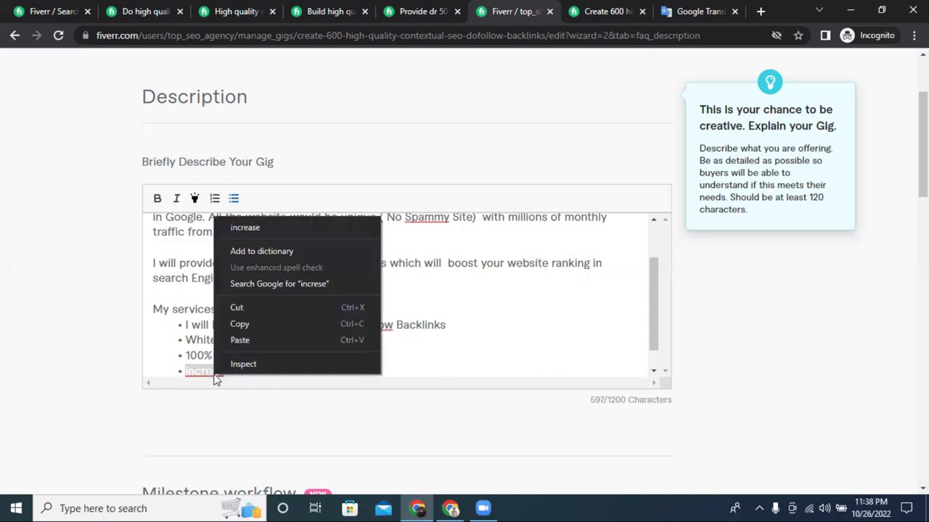
{"action": "left_click", "coordinate": [271, 222]}
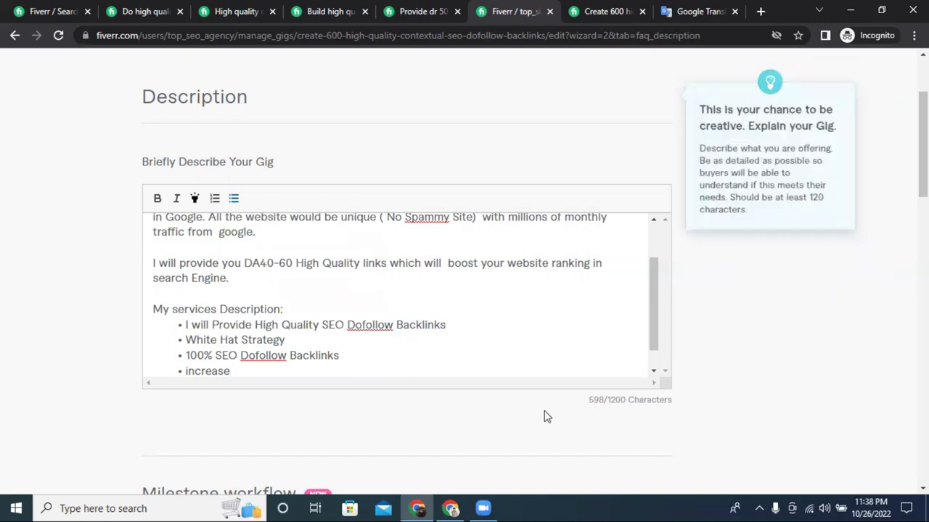
{"action": "left_click", "coordinate": [458, 387]}
{"action": "left_click", "coordinate": [256, 370]}
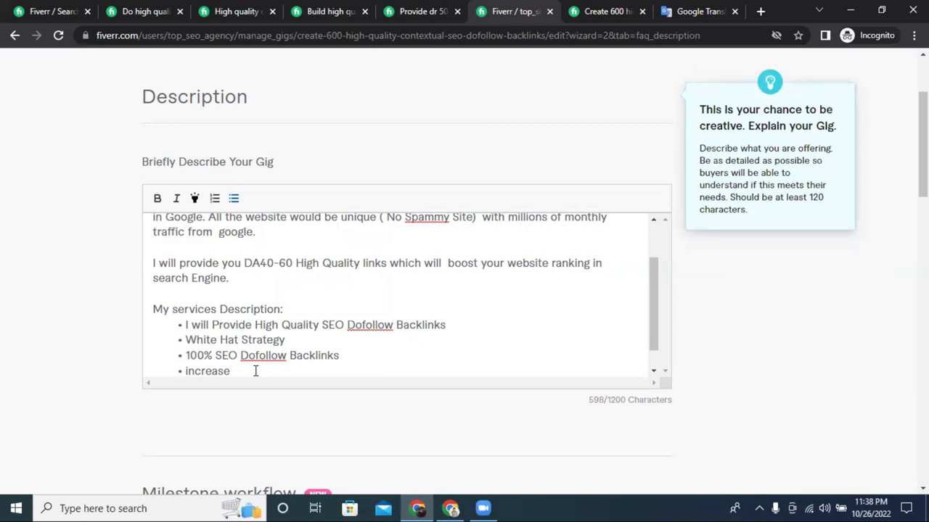
{"action": "type", "text": "O"}
{"action": "key", "text": "BackSpace"}
{"action": "key", "text": "BackSpace"}
{"action": "key", "text": "BackSpace"}
{"action": "key", "text": "BackSpace"}
{"action": "key", "text": "BackSpace"}
{"action": "key", "text": "BackSpace"}
{"action": "key", "text": "BackSpace"}
{"action": "key", "text": "BackSpace"}
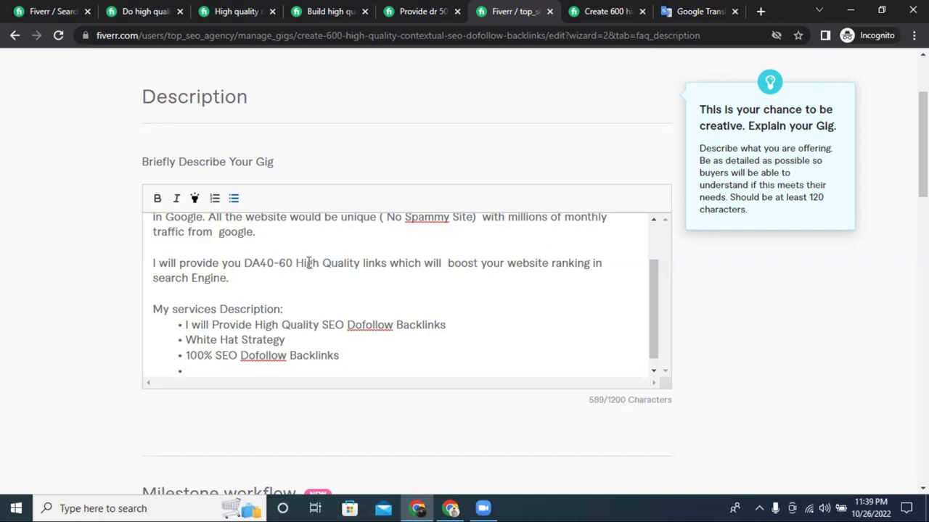
Fill the fourth bullet with "High DA40-60", copying both parts from the paragraph above the services list
{"action": "left_click_drag", "start_coordinate": [296, 262], "coordinate": [316, 262]}
{"action": "key", "text": "ctrl+c"}
{"action": "left_click", "coordinate": [220, 370]}
{"action": "key", "text": "ctrl+v"}
{"action": "left_click_drag", "start_coordinate": [244, 264], "coordinate": [294, 263]}
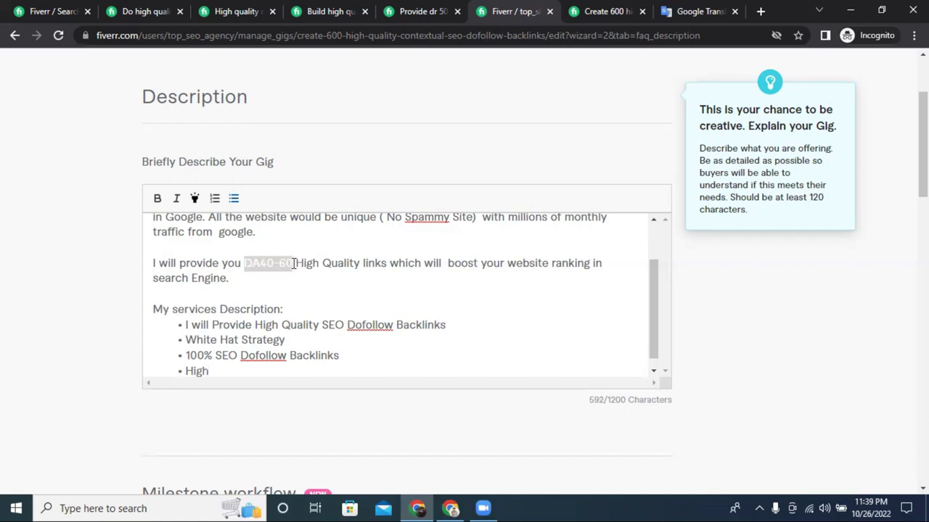
{"action": "key", "text": "ctrl+c"}
{"action": "left_click", "coordinate": [228, 370]}
{"action": "key", "text": "ctrl+v"}
Change the rating in the fourth bullet to "DA/PA 40-60"
{"action": "left_click", "coordinate": [210, 373]}
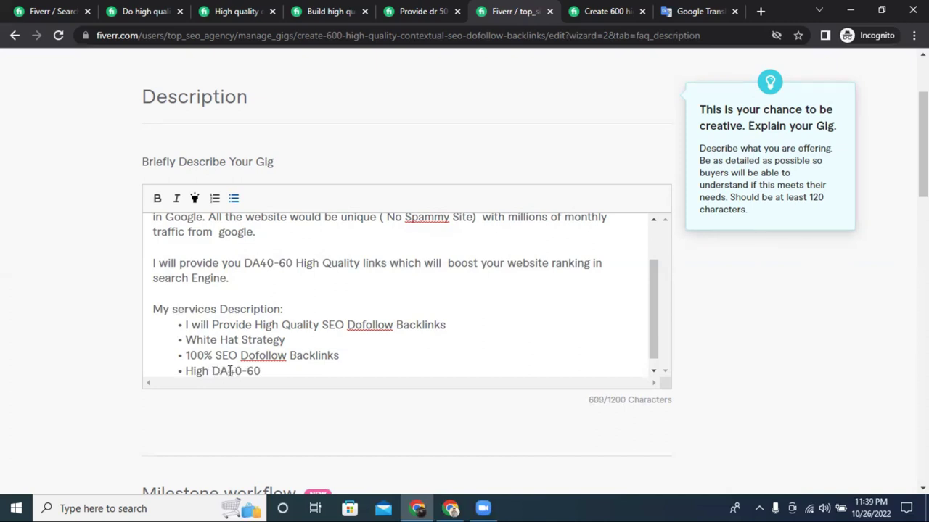
{"action": "left_click", "coordinate": [229, 370]}
{"action": "left_click", "coordinate": [225, 372]}
{"action": "type", "text": "/PA"}
{"action": "left_click", "coordinate": [297, 373]}
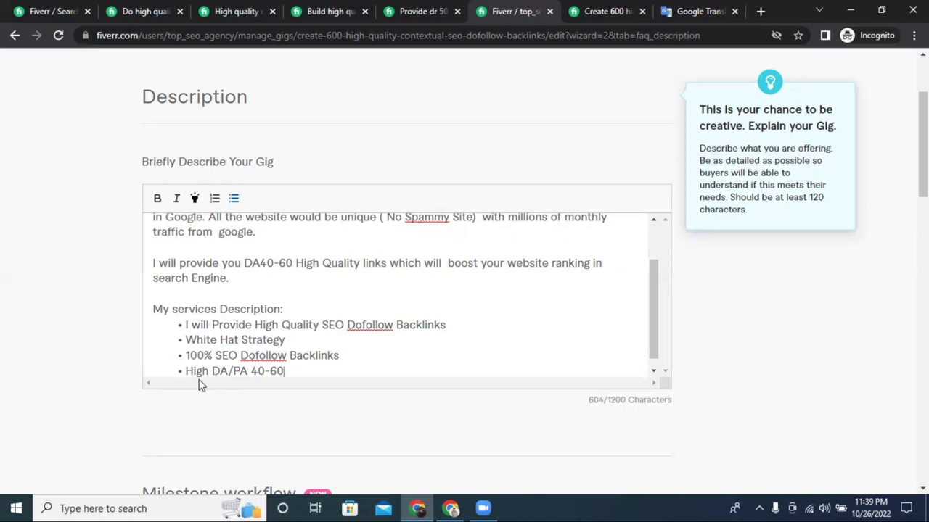
Append "Dofollow links" to the fourth bullet, reusing words from the bullet above
{"action": "left_click", "coordinate": [265, 371]}
{"action": "double_click", "coordinate": [256, 355]}
{"action": "left_click", "coordinate": [292, 371]}
{"action": "key", "text": "ctrl+v"}
{"action": "mouse_move", "coordinate": [337, 355]}
{"action": "left_mouse_down"}
{"action": "mouse_move", "coordinate": [289, 355]}
{"action": "mouse_move", "coordinate": [345, 355]}
{"action": "left_mouse_up"}
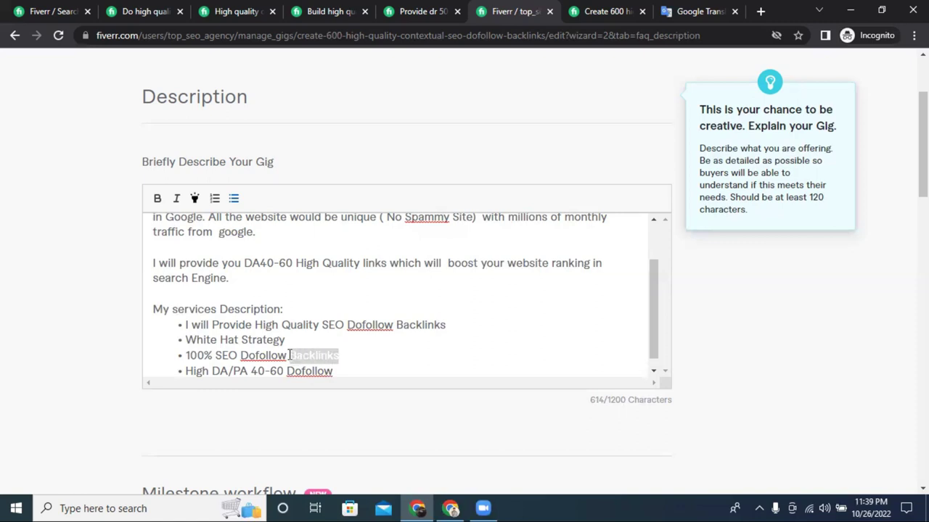
{"action": "left_click", "coordinate": [353, 370]}
{"action": "key", "text": "ctrl+v"}
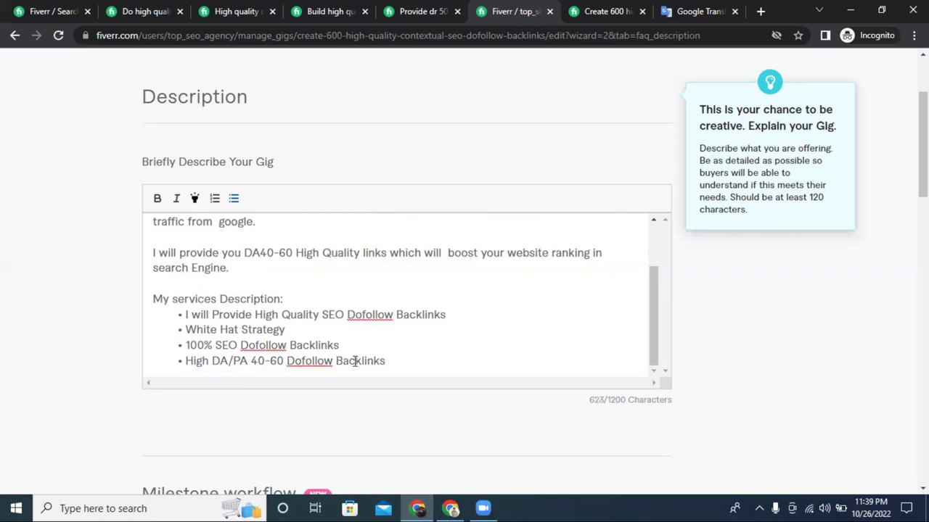
{"action": "left_click_drag", "start_coordinate": [361, 361], "coordinate": [337, 365]}
{"action": "key", "text": "BackSpace"}
{"action": "left_click", "coordinate": [394, 361]}
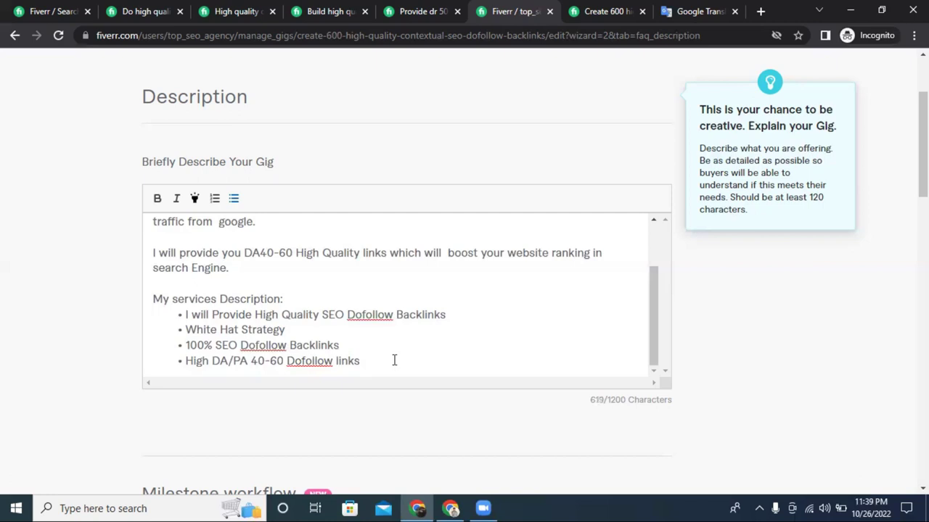
Add a fifth bullet reading "Boost Website Ranking" to the services list
{"action": "key", "text": "Return"}
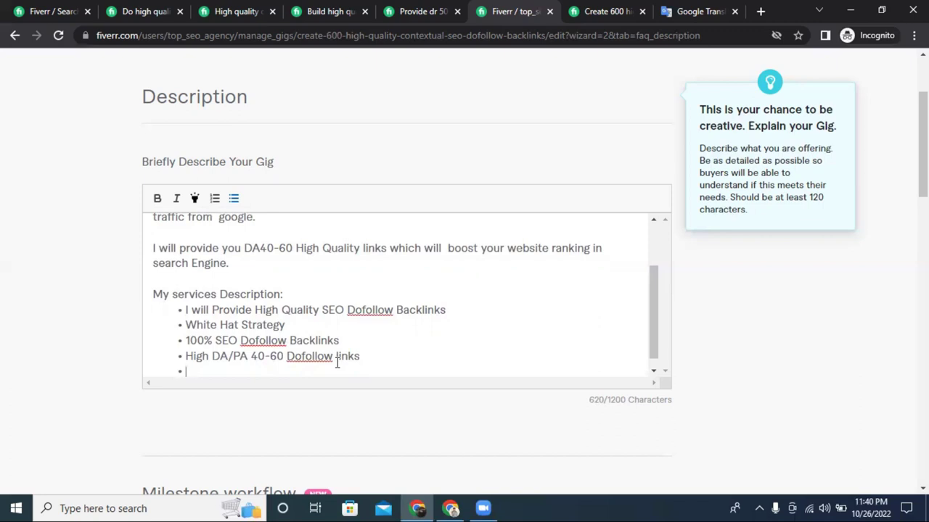
{"action": "type", "text": "Boost"}
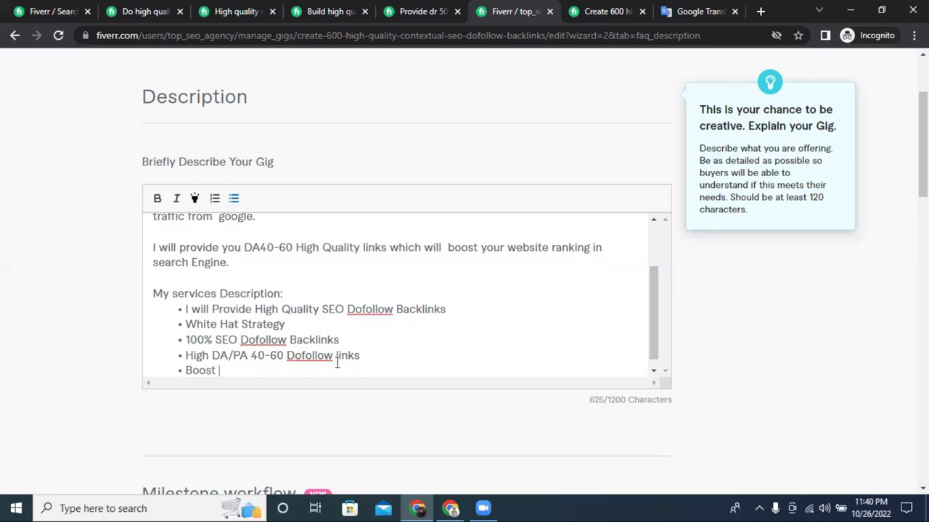
{"action": "type", "text": "Website R"}
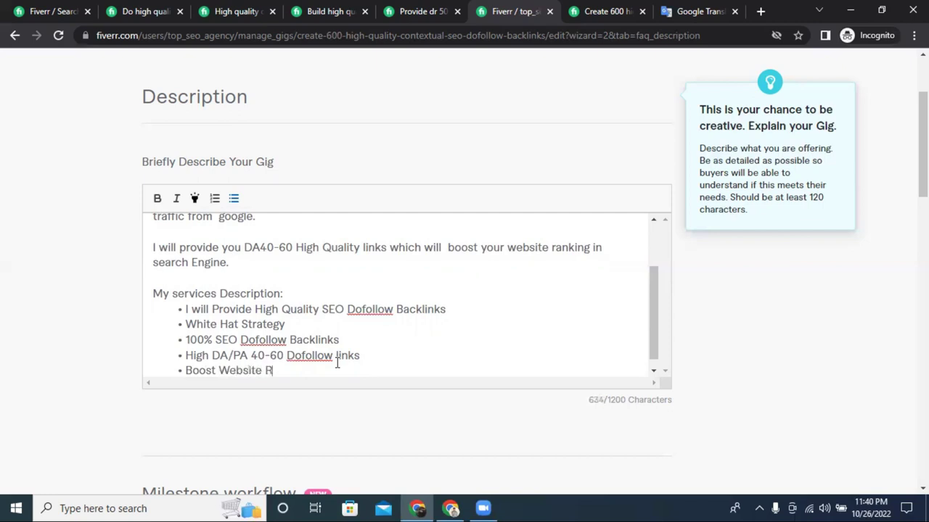
{"action": "type", "text": "anking"}
Add a sixth bullet reading "improve Keywords Ranking", correcting the misspelled first word
{"action": "key", "text": "Return"}
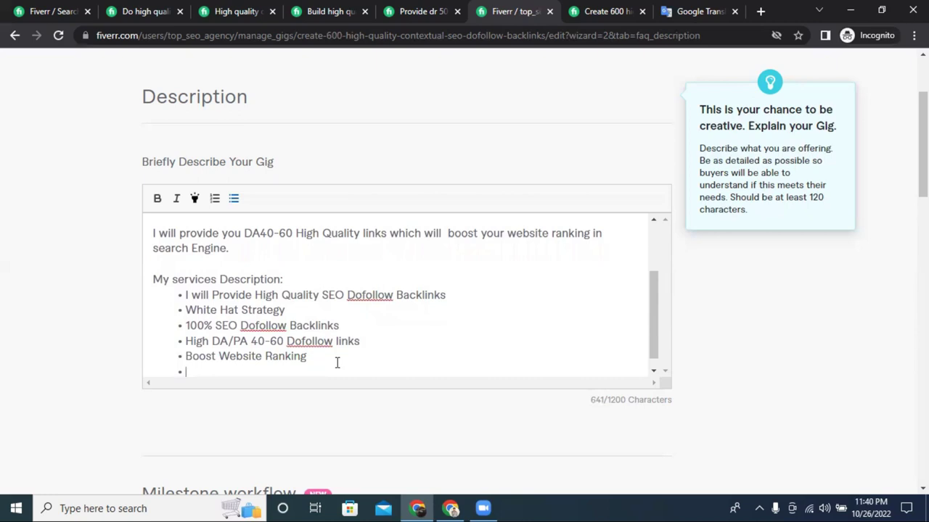
{"action": "type", "text": "Inp"}
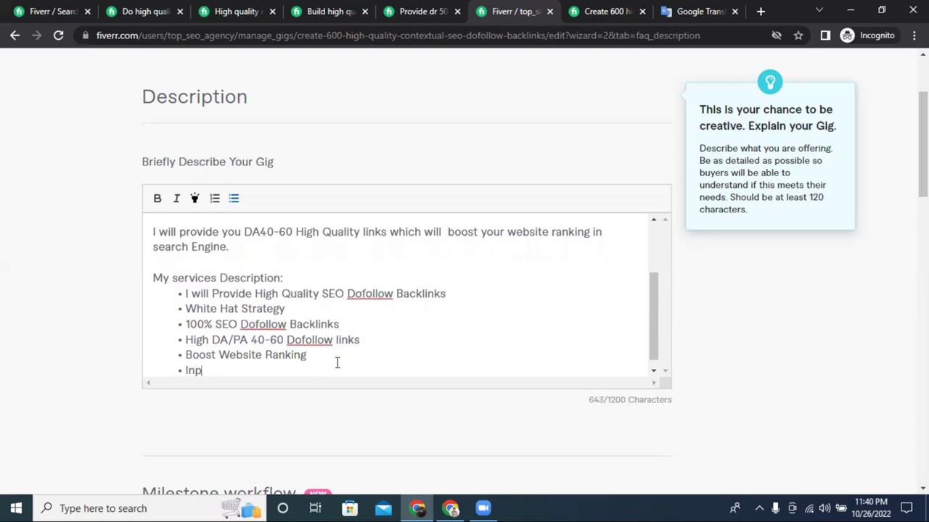
{"action": "type", "text": "robe"}
{"action": "right_click", "coordinate": [194, 374]}
{"action": "key", "text": "Escape"}
{"action": "double_click", "coordinate": [195, 372]}
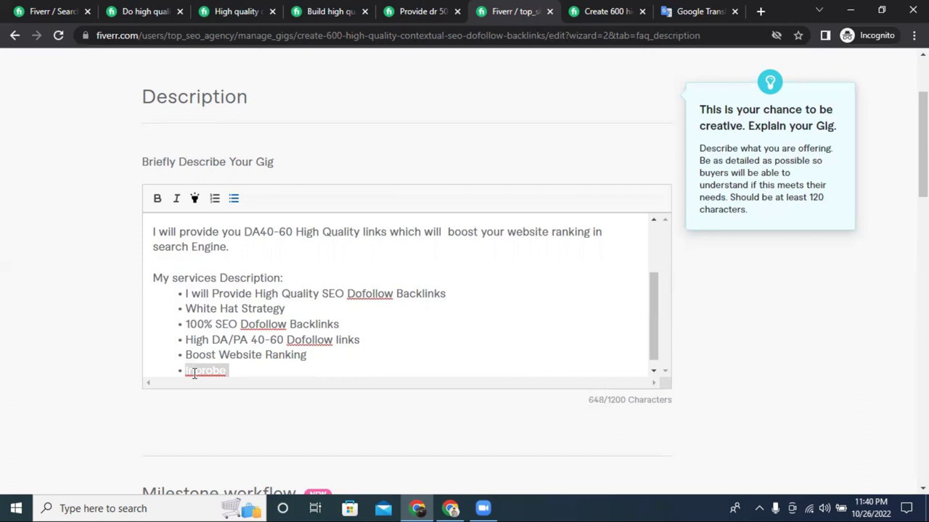
{"action": "type", "text": "improb"}
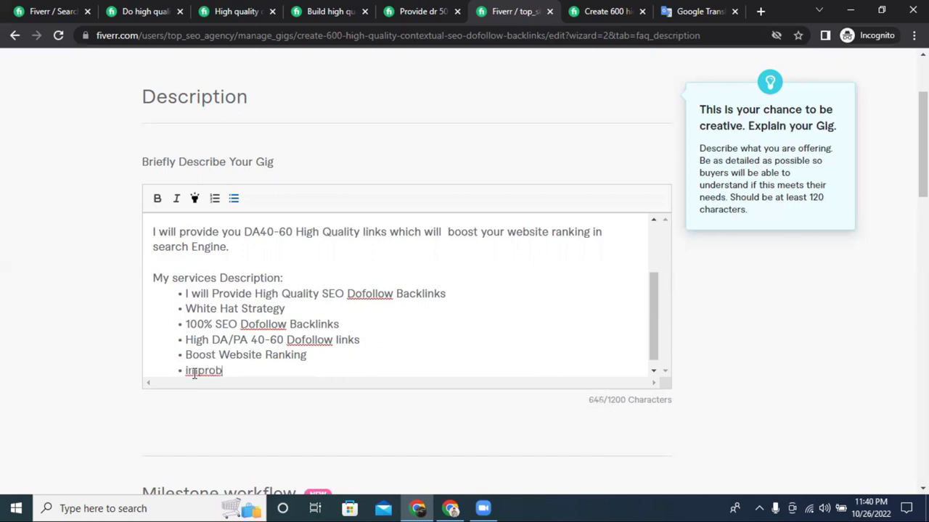
{"action": "key", "text": "BackSpace"}
{"action": "type", "text": "ve Keyword"}
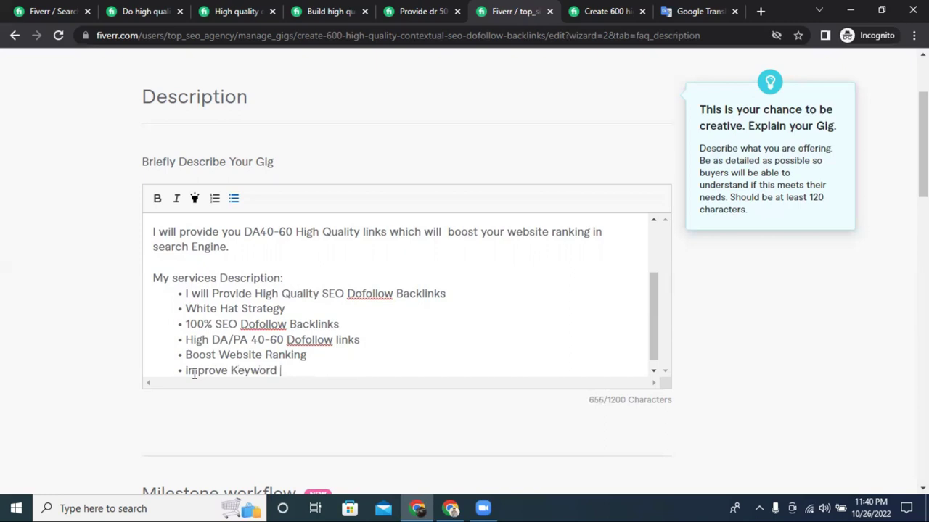
{"action": "key", "text": "BackSpace"}
{"action": "type", "text": "s Ranking"}
Add a seventh bullet reading "Google Panda & penguin Safe" to the services list
{"action": "key", "text": "Return"}
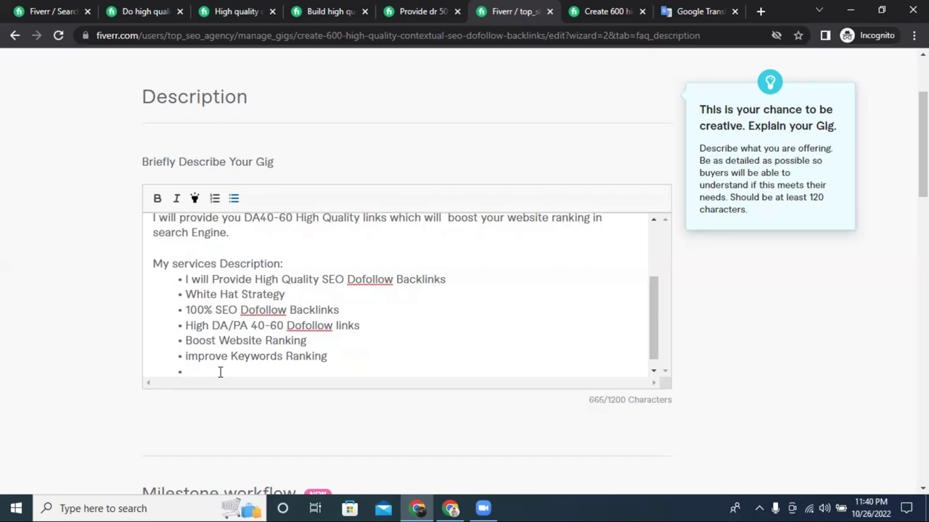
{"action": "type", "text": "Goo"}
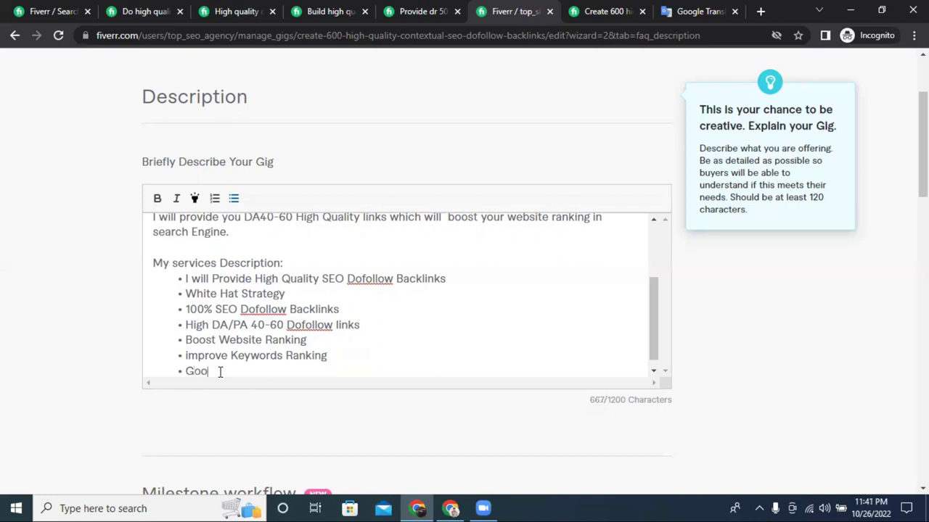
{"action": "type", "text": "gle Panda"}
{"action": "type", "text": "&"}
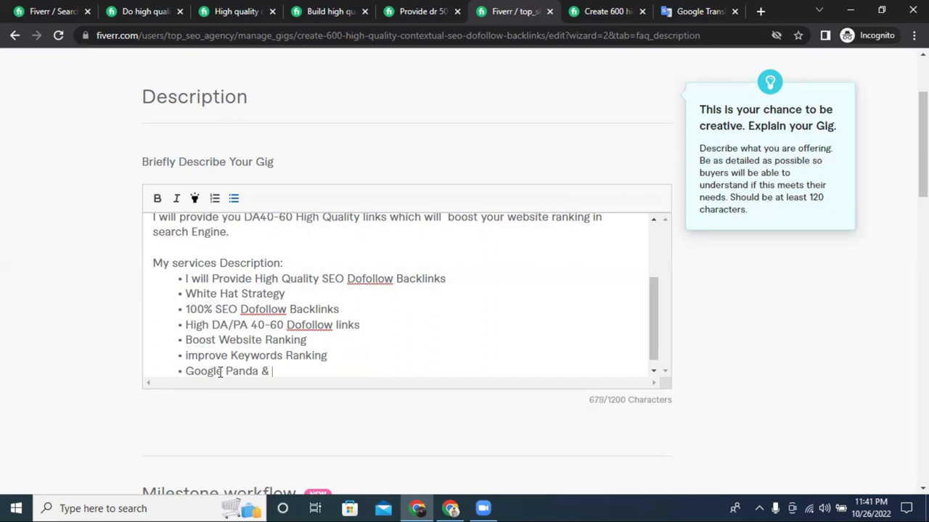
{"action": "type", "text": " penguin Safe"}
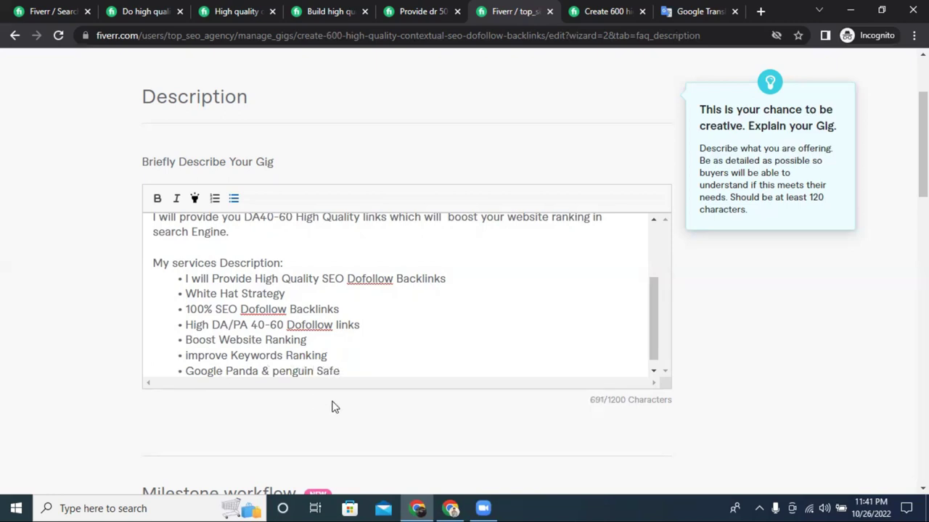
Search Google in a new tab for the copied bullet text "Google Panda & penguin Safe", checking news results and opening image results
{"action": "scroll", "coordinate": [394, 292], "scroll_direction": "down", "scroll_amount": 1}
{"action": "left_click_drag", "start_coordinate": [360, 364], "coordinate": [188, 370]}
{"action": "key", "text": "ctrl+c"}
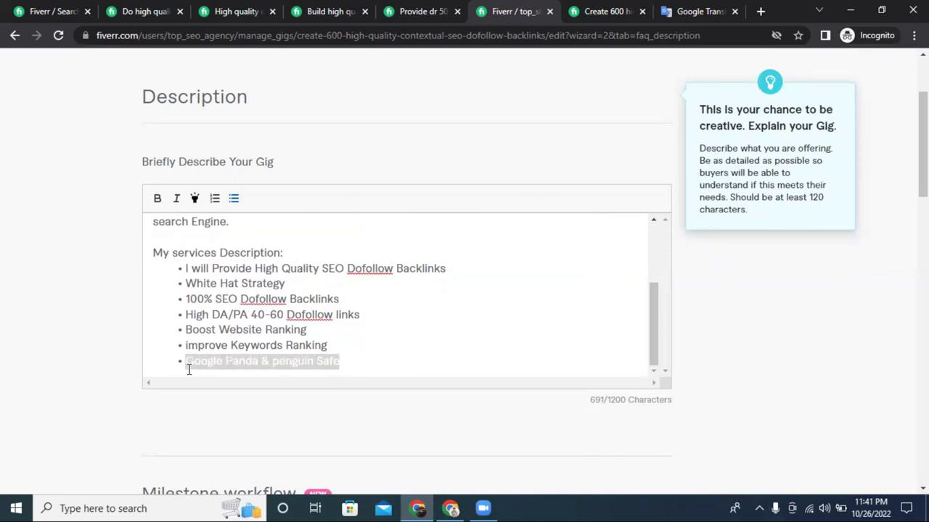
{"action": "key", "text": "ctrl+t"}
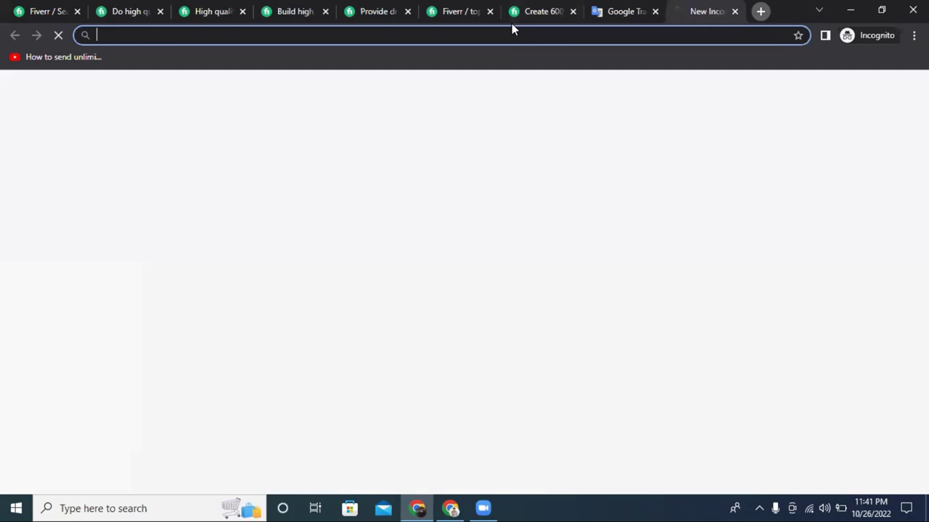
{"action": "key", "text": "ctrl+v"}
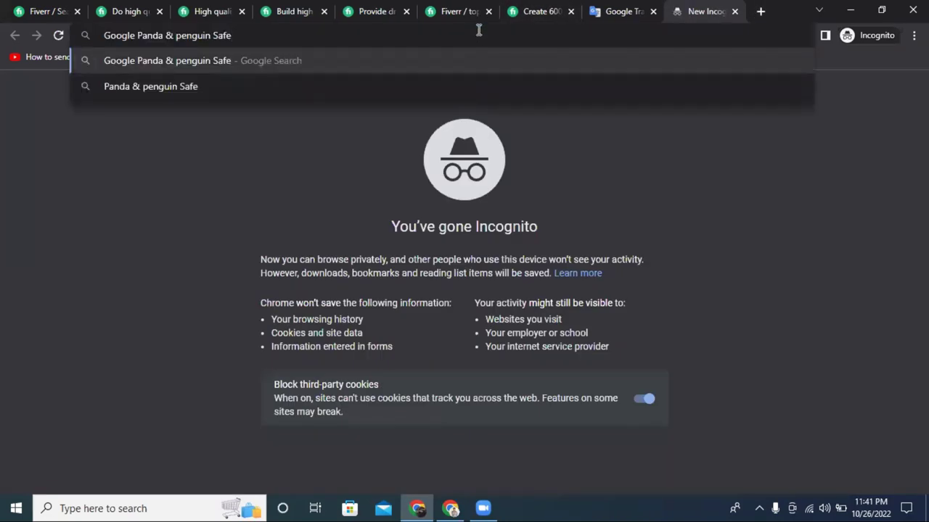
{"action": "key", "text": "Return"}
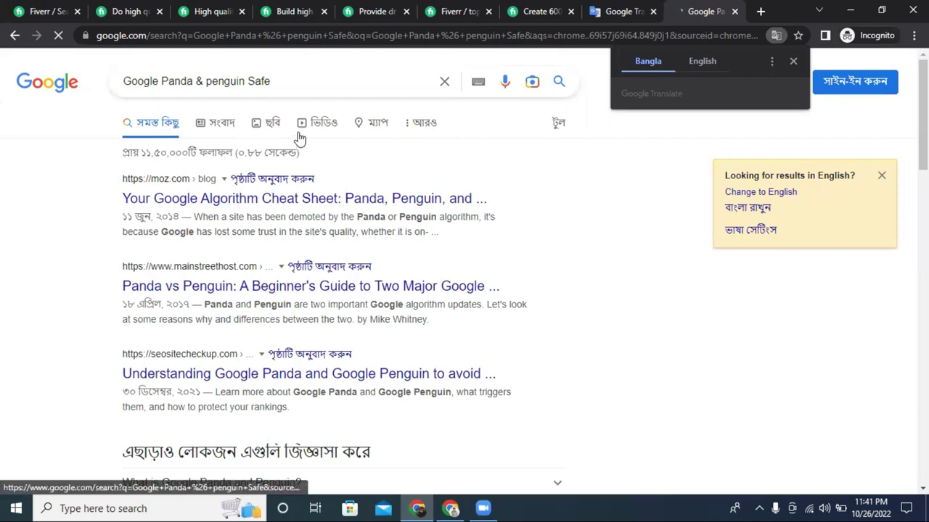
{"action": "left_click", "coordinate": [230, 128]}
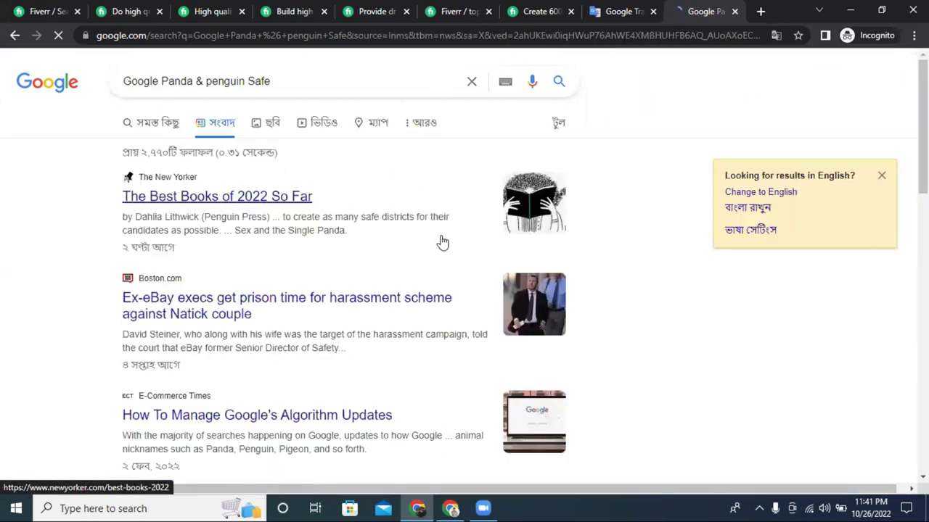
{"action": "left_click", "coordinate": [274, 130]}
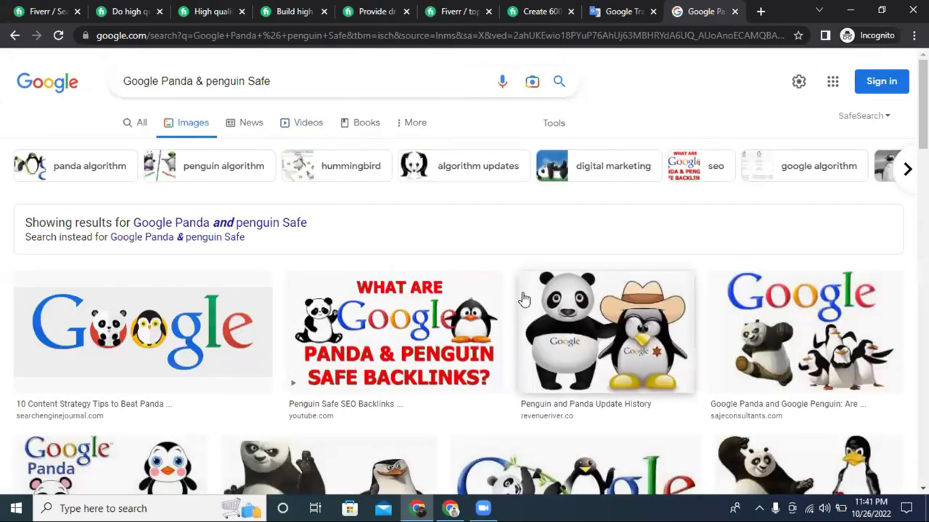
Examine the image results about Google Panda and Penguin, and close the search tab to return to the gig description
{"action": "scroll", "coordinate": [626, 319], "scroll_direction": "down", "scroll_amount": 1}
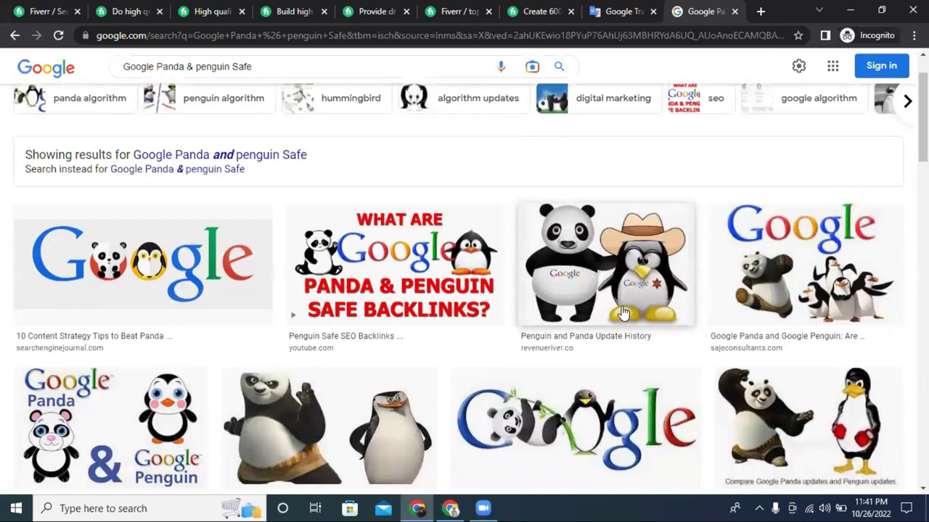
{"action": "scroll", "coordinate": [624, 313], "scroll_direction": "down", "scroll_amount": 2}
{"action": "scroll", "coordinate": [553, 268], "scroll_direction": "up", "scroll_amount": 2}
{"action": "scroll", "coordinate": [553, 268], "scroll_direction": "down", "scroll_amount": 4}
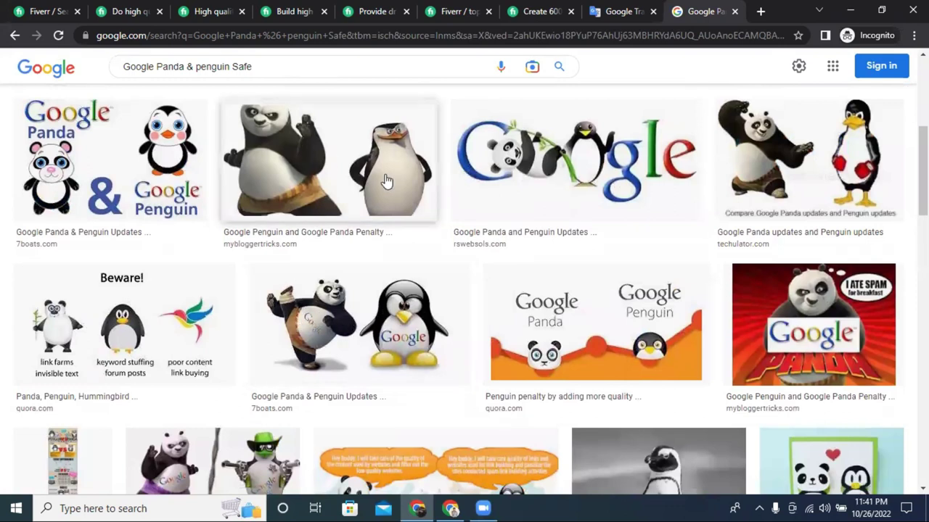
{"action": "scroll", "coordinate": [370, 178], "scroll_direction": "down", "scroll_amount": 1}
{"action": "scroll", "coordinate": [453, 181], "scroll_direction": "down", "scroll_amount": 2}
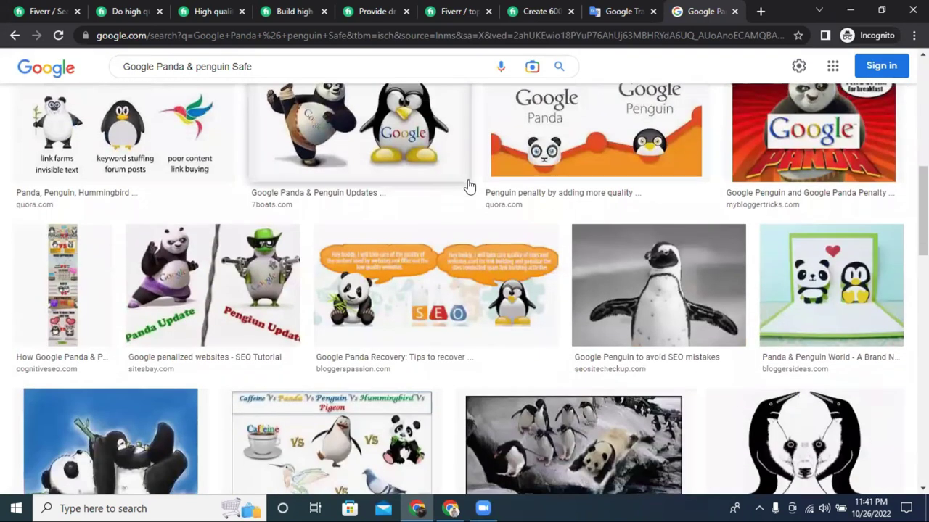
{"action": "scroll", "coordinate": [591, 213], "scroll_direction": "down", "scroll_amount": 2}
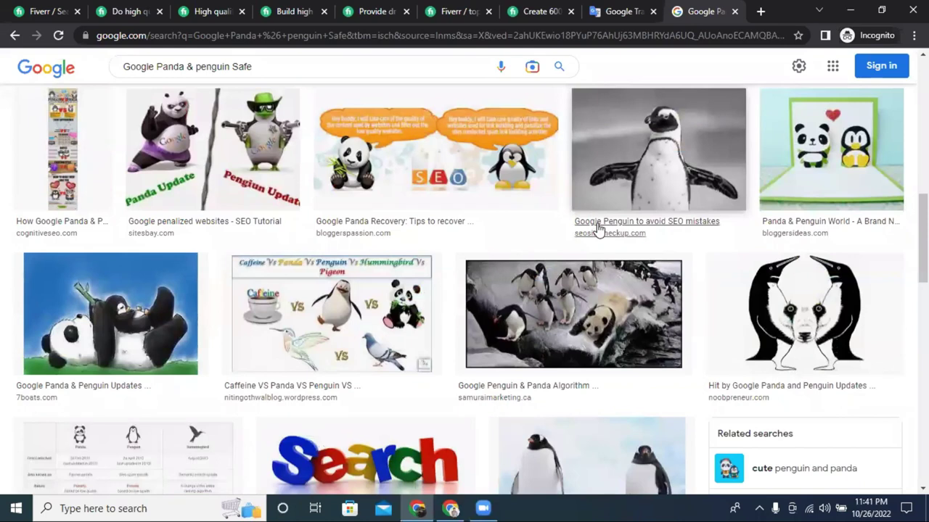
{"action": "scroll", "coordinate": [597, 230], "scroll_direction": "down", "scroll_amount": 3}
{"action": "scroll", "coordinate": [597, 230], "scroll_direction": "down", "scroll_amount": 3}
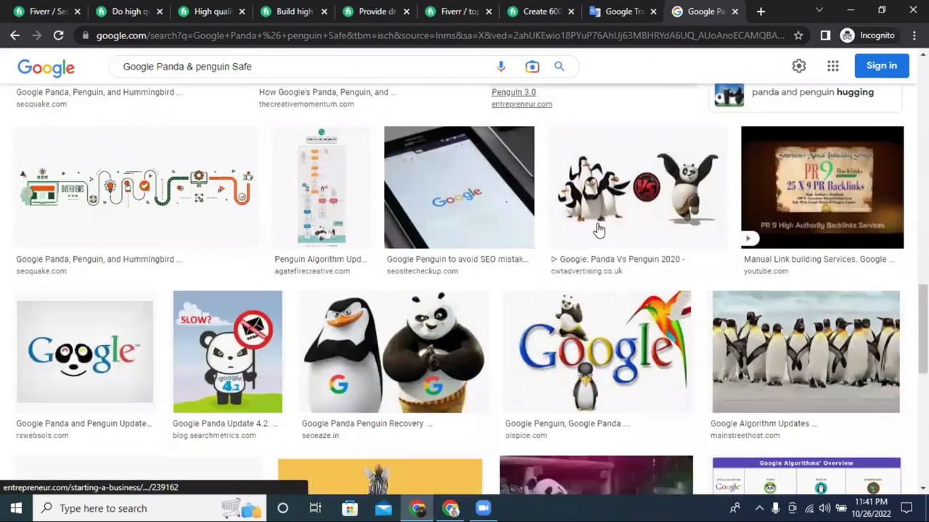
{"action": "scroll", "coordinate": [597, 230], "scroll_direction": "down", "scroll_amount": 2}
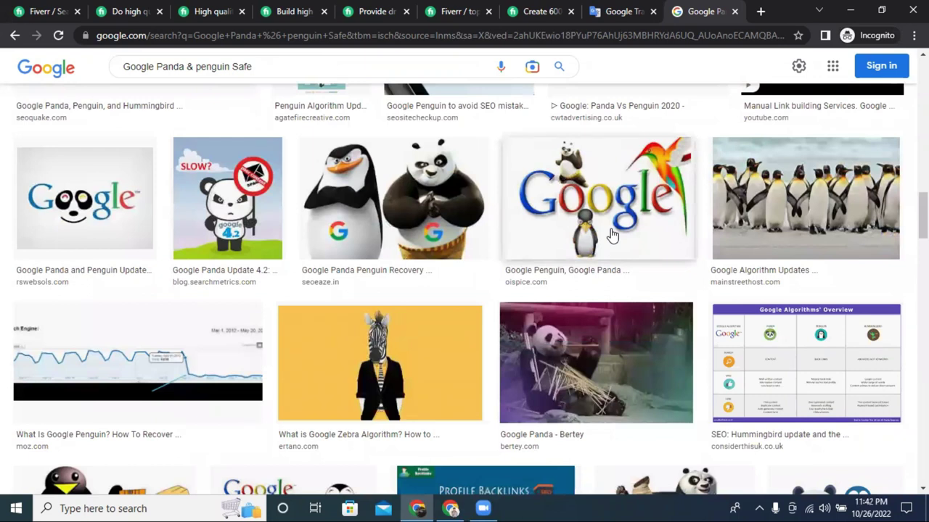
{"action": "scroll", "coordinate": [612, 234], "scroll_direction": "down", "scroll_amount": 3}
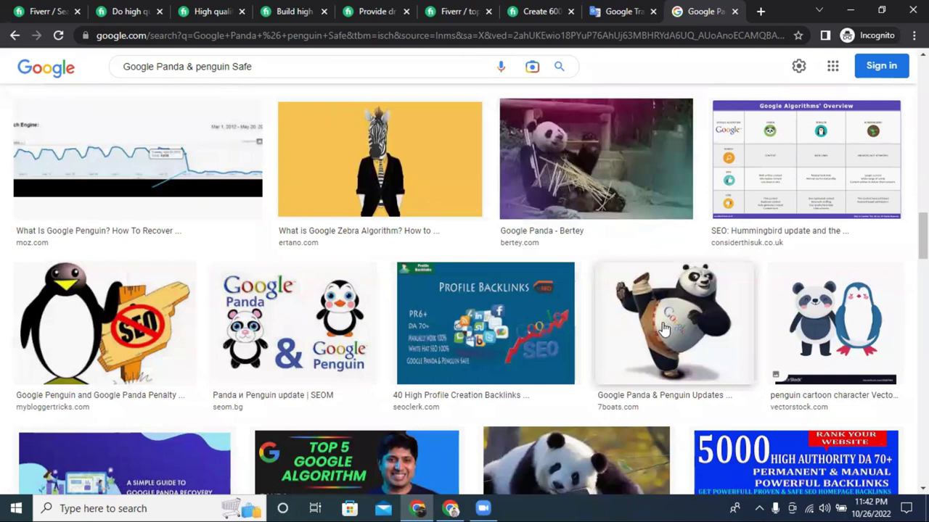
{"action": "scroll", "coordinate": [725, 290], "scroll_direction": "down", "scroll_amount": 1}
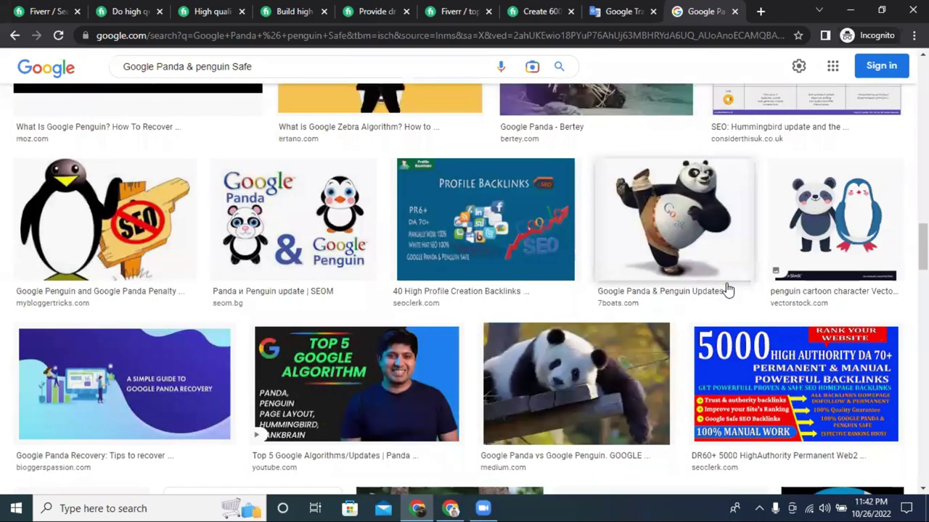
{"action": "scroll", "coordinate": [728, 290], "scroll_direction": "down", "scroll_amount": 3}
{"action": "scroll", "coordinate": [576, 129], "scroll_direction": "down", "scroll_amount": 2}
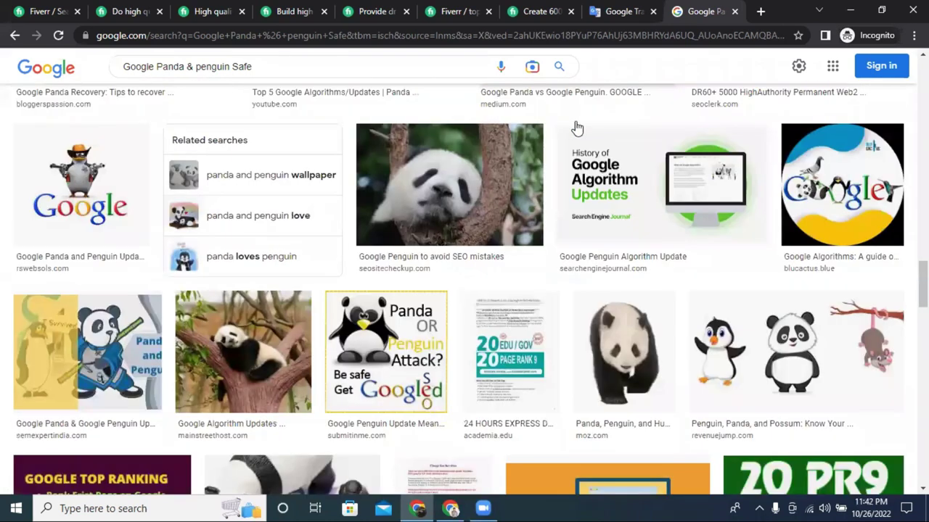
{"action": "scroll", "coordinate": [576, 129], "scroll_direction": "down", "scroll_amount": 4}
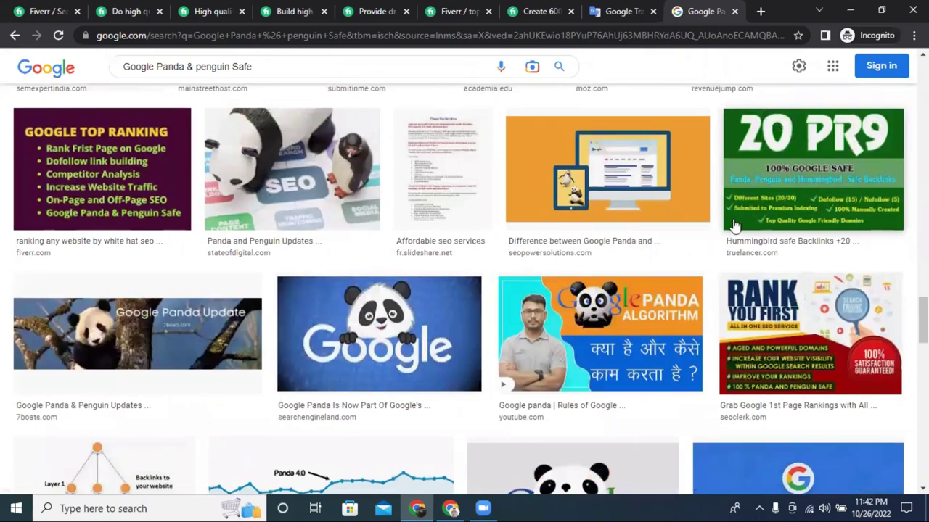
{"action": "scroll", "coordinate": [734, 224], "scroll_direction": "up", "scroll_amount": 5}
{"action": "scroll", "coordinate": [734, 225], "scroll_direction": "up", "scroll_amount": 10}
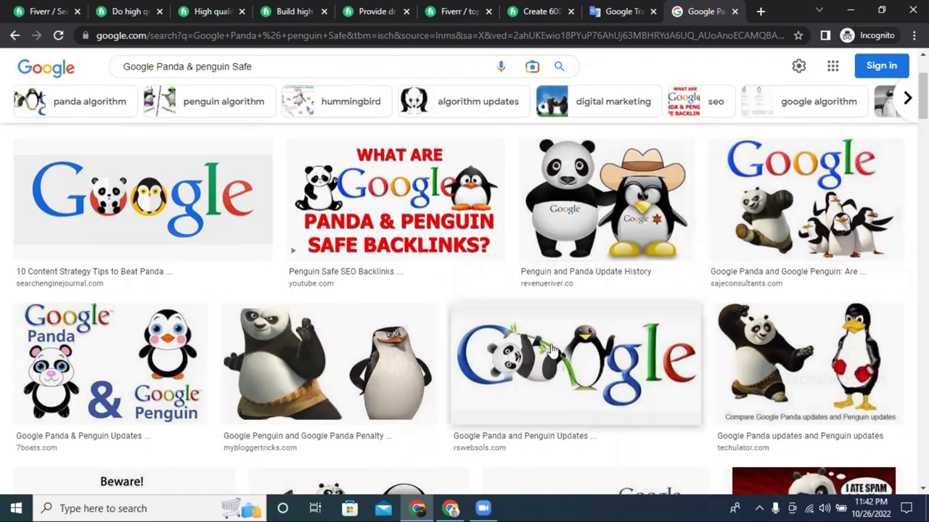
{"action": "left_click", "coordinate": [735, 11]}
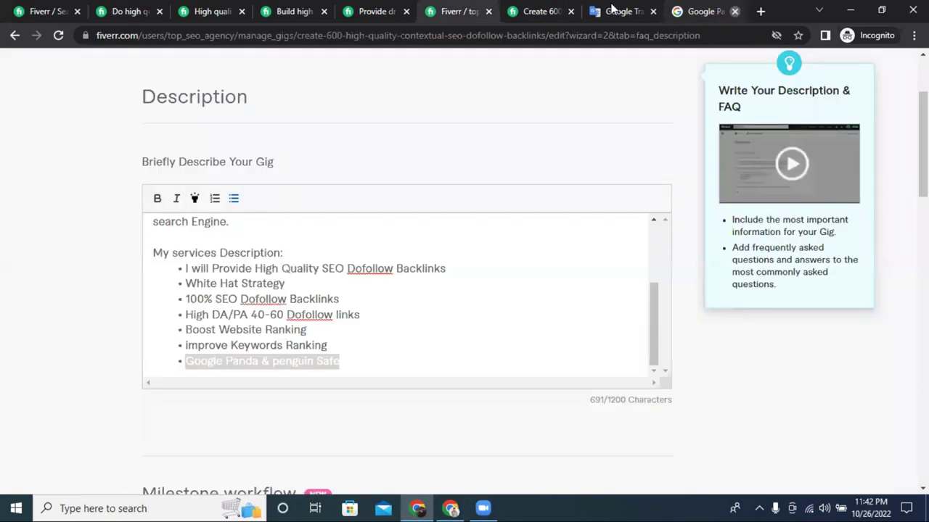
Add an eighth bullet reading "Permanent Backlinks" below the Google Panda and penguin bullet
{"action": "left_click", "coordinate": [352, 361]}
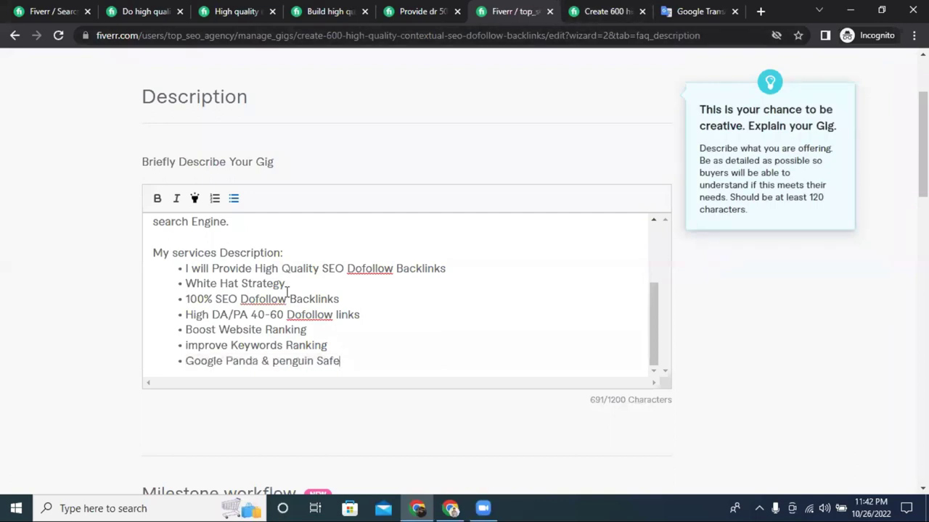
{"action": "scroll", "coordinate": [151, 327], "scroll_direction": "down", "scroll_amount": 1}
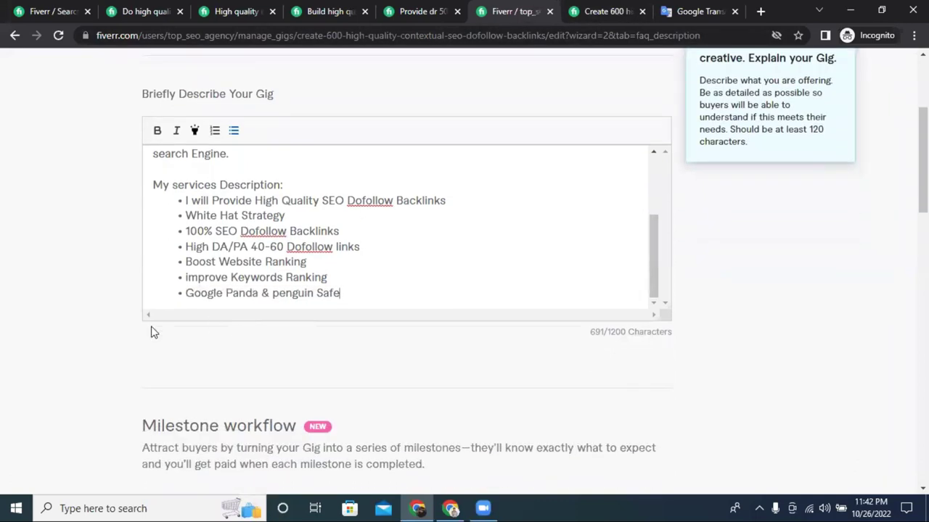
{"action": "key", "text": "Return"}
{"action": "left_click", "coordinate": [346, 289]}
{"action": "key", "text": "Return"}
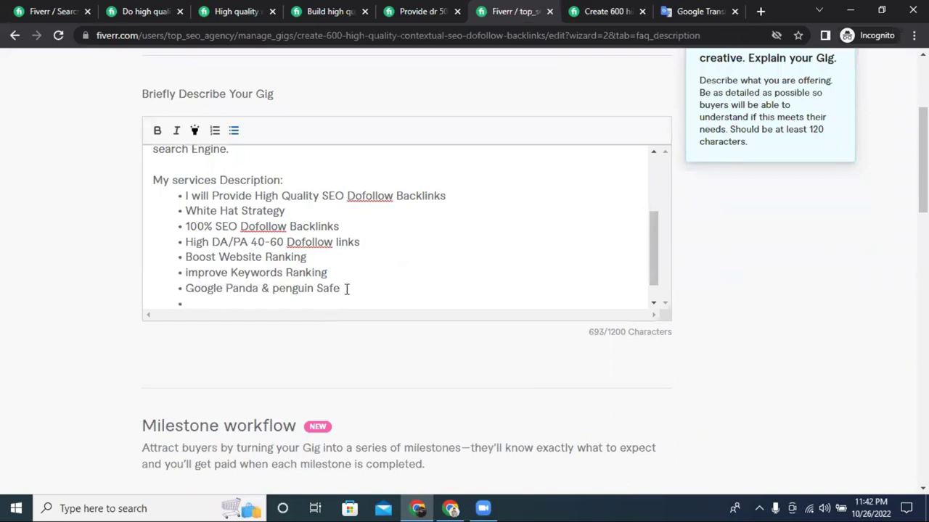
{"action": "type", "text": "P"}
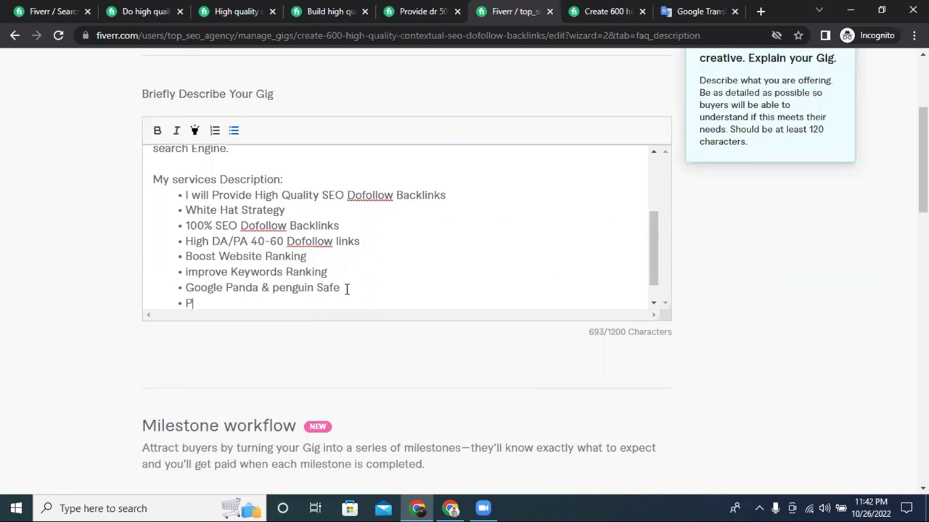
{"action": "type", "text": "r"}
{"action": "key", "text": "BackSpace"}
{"action": "type", "text": "er"}
{"action": "type", "text": "manent Backlinks"}
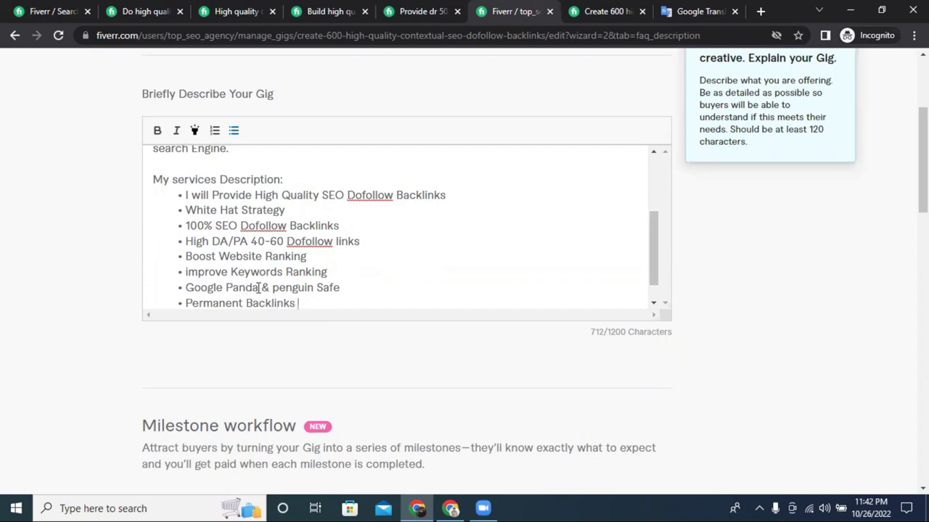
Add a ninth bullet reading "Not Use Any Automated Software" and start an empty bullet below it
{"action": "key", "text": "Return"}
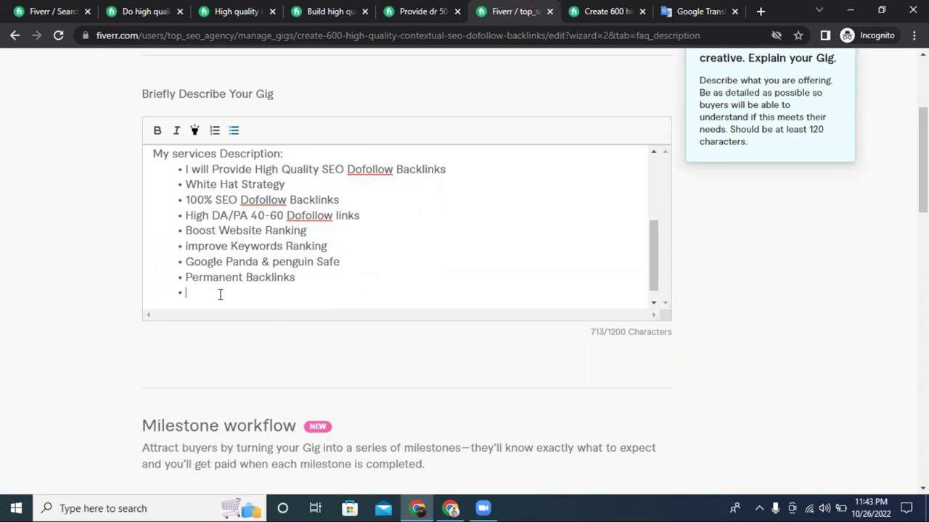
{"action": "type", "text": "Not Use Any "}
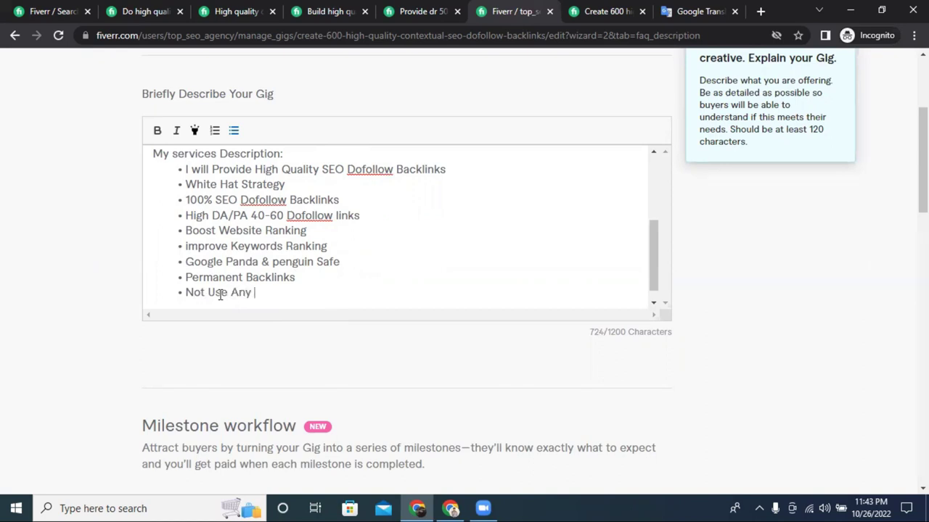
{"action": "type", "text": "Automated"}
{"action": "type", "text": "So"}
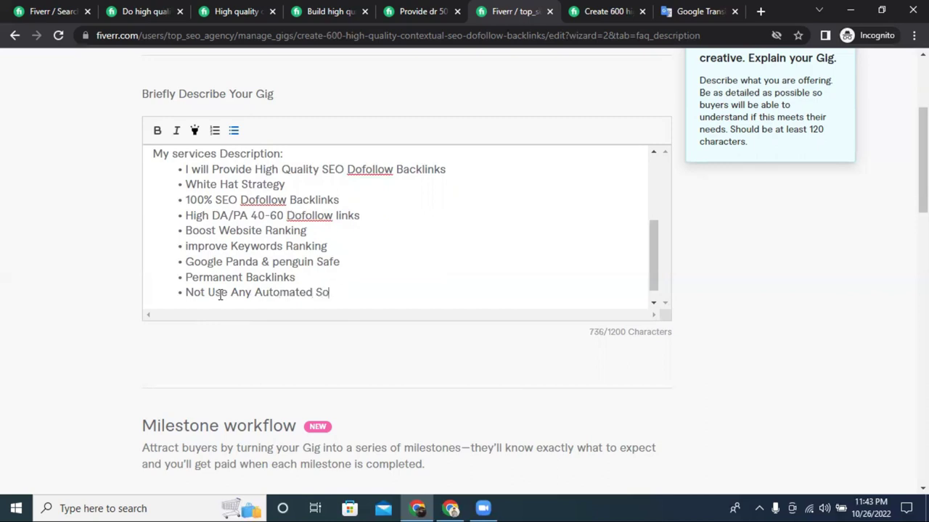
{"action": "type", "text": "ftware"}
{"action": "key", "text": "Return"}
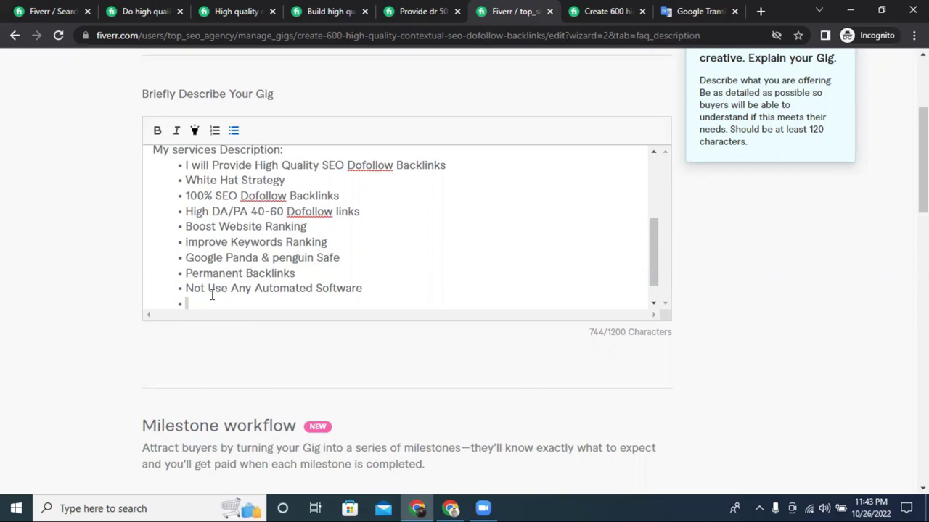
Review the feature list in the competing "Provide dr 50" gig for ideas and return to the gig description being edited
{"action": "left_click", "coordinate": [301, 9]}
{"action": "left_click", "coordinate": [394, 10]}
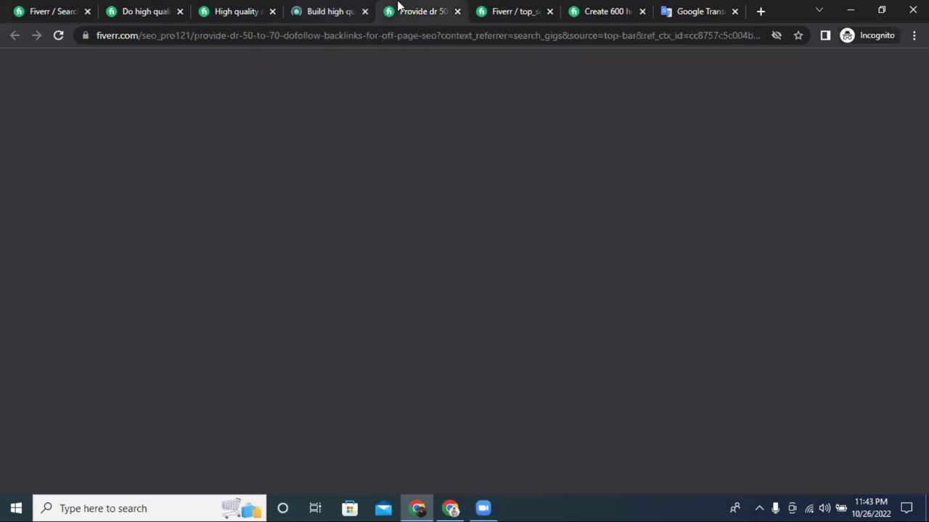
{"action": "scroll", "coordinate": [419, 180], "scroll_direction": "up", "scroll_amount": 2}
{"action": "scroll", "coordinate": [421, 181], "scroll_direction": "up", "scroll_amount": 6}
{"action": "scroll", "coordinate": [420, 181], "scroll_direction": "down", "scroll_amount": 4}
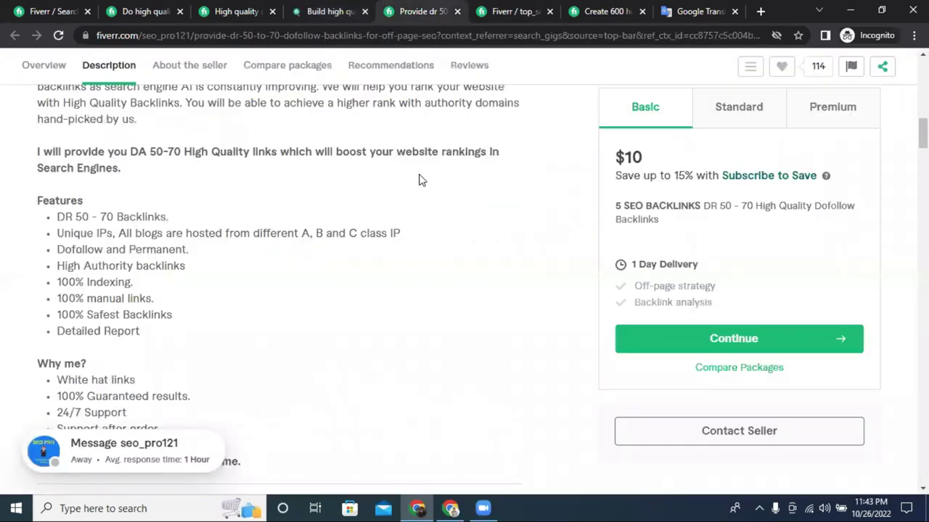
{"action": "left_click", "coordinate": [46, 8]}
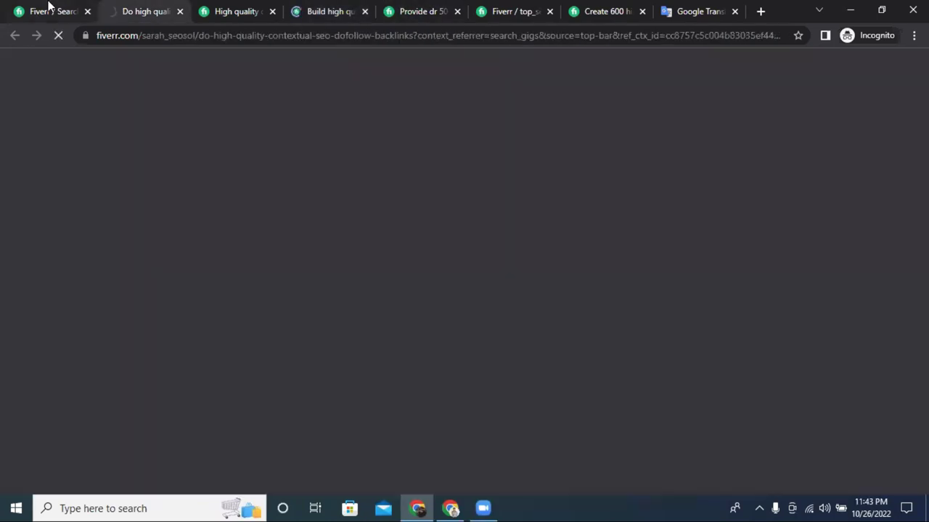
{"action": "left_click", "coordinate": [475, 9]}
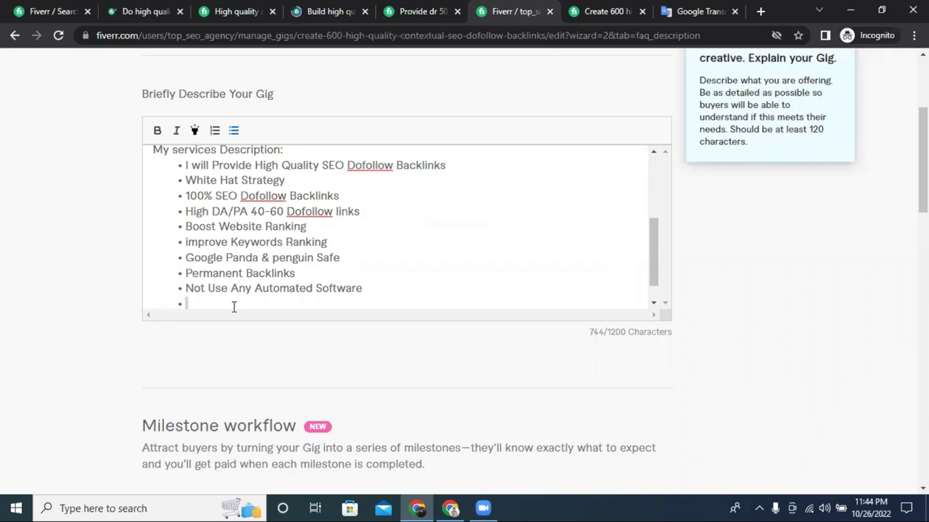
Copy the text "Free SEO Audit Report" from the Premium package's description in the gig's pricing section
{"action": "scroll", "coordinate": [280, 284], "scroll_direction": "up", "scroll_amount": 8}
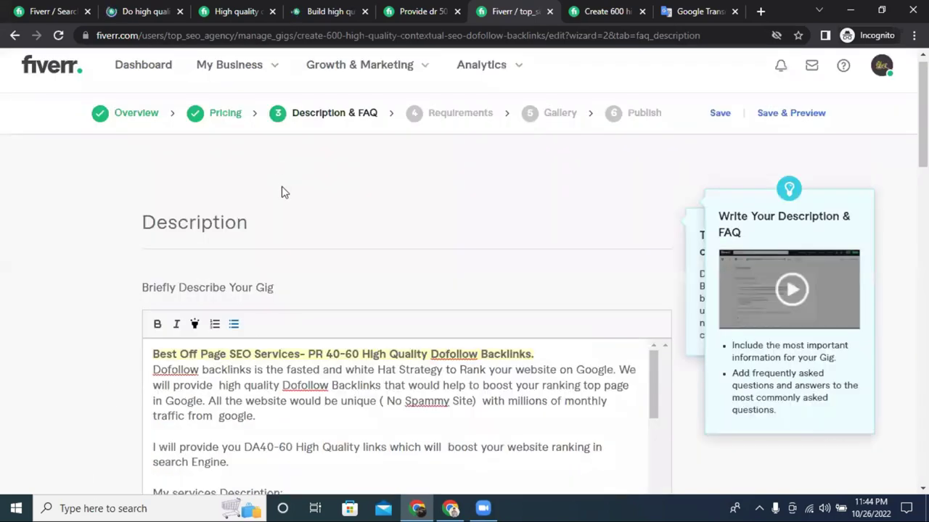
{"action": "scroll", "coordinate": [372, 276], "scroll_direction": "down", "scroll_amount": 2}
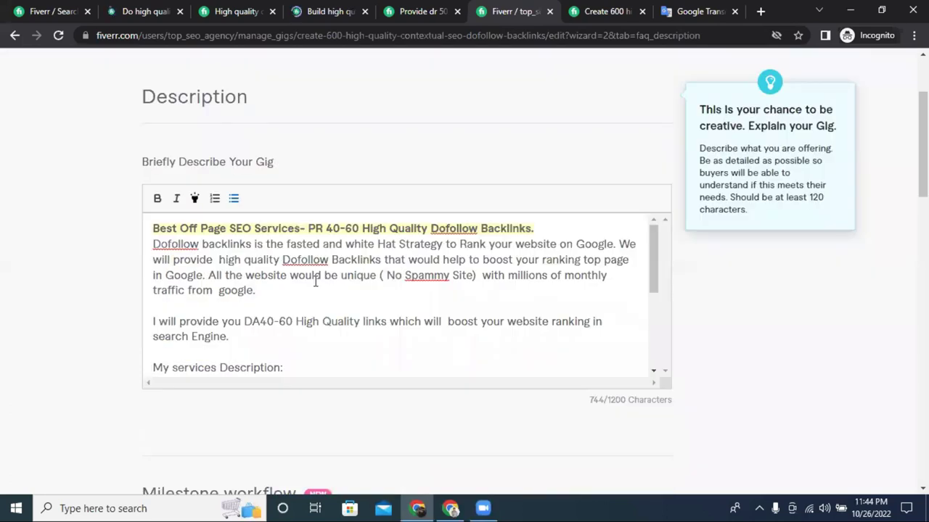
{"action": "scroll", "coordinate": [425, 243], "scroll_direction": "up", "scroll_amount": 2}
{"action": "left_click", "coordinate": [225, 128]}
{"action": "scroll", "coordinate": [552, 275], "scroll_direction": "down", "scroll_amount": 2}
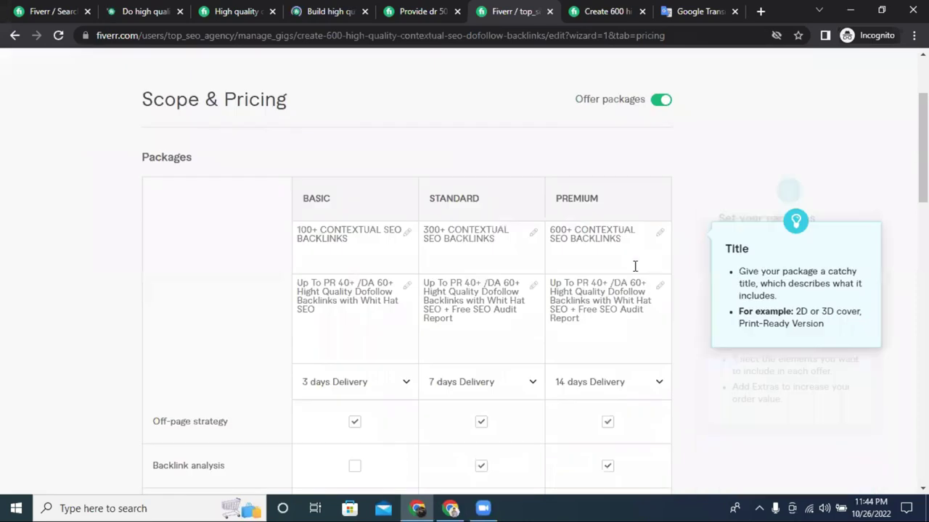
{"action": "scroll", "coordinate": [649, 269], "scroll_direction": "down", "scroll_amount": 2}
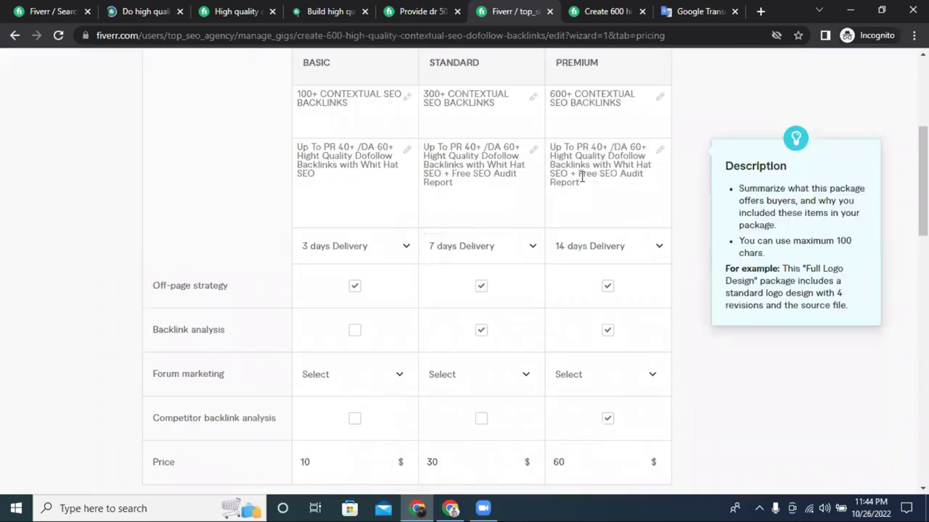
{"action": "left_click_drag", "start_coordinate": [580, 176], "coordinate": [596, 183]}
{"action": "key", "text": "ctrl+c"}
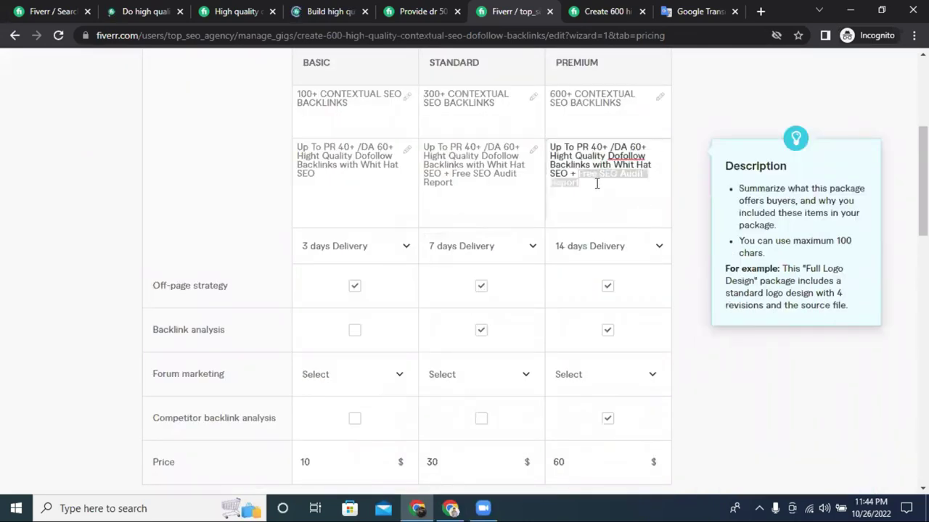
Return to the gig description and paste "Free SEO Audit Report" into the empty tenth bullet
{"action": "scroll", "coordinate": [525, 210], "scroll_direction": "up", "scroll_amount": 3}
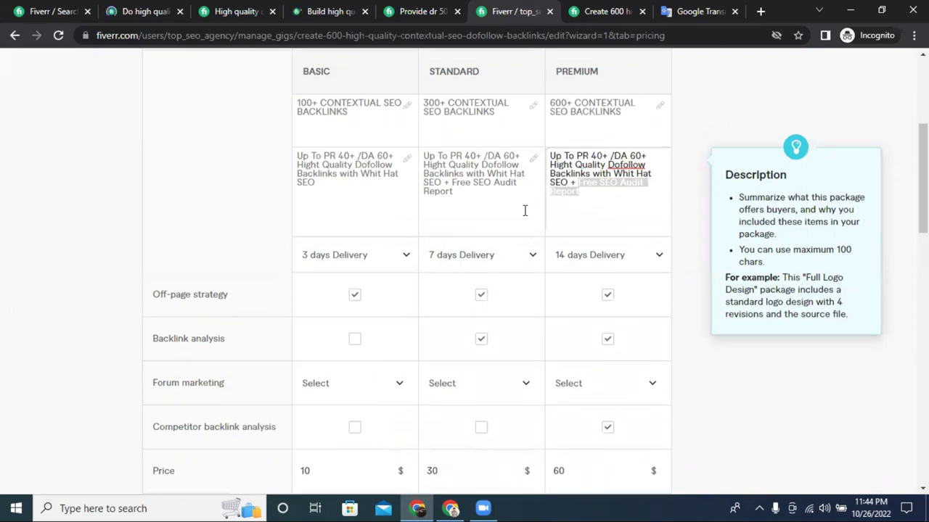
{"action": "left_click", "coordinate": [326, 131]}
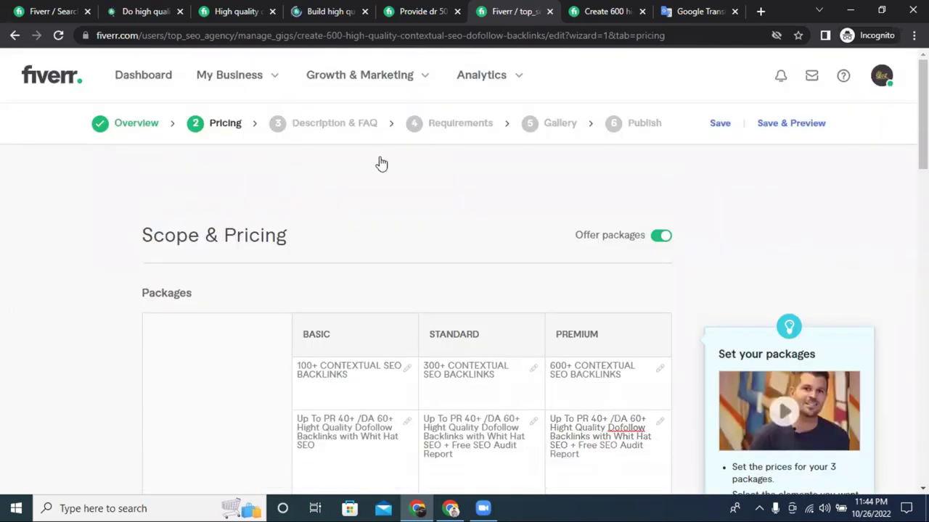
{"action": "left_click", "coordinate": [389, 242]}
{"action": "scroll", "coordinate": [220, 167], "scroll_direction": "down", "scroll_amount": 3}
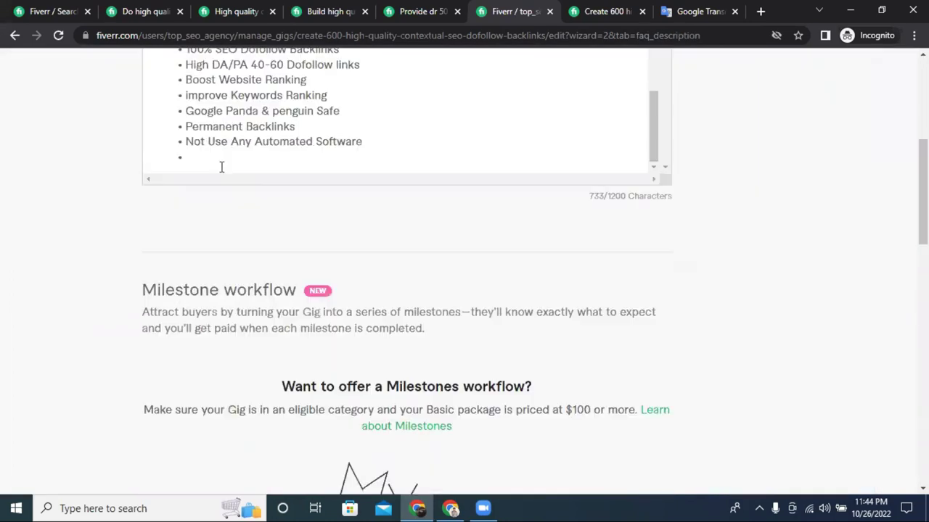
{"action": "scroll", "coordinate": [222, 168], "scroll_direction": "up", "scroll_amount": 3}
{"action": "key", "text": "ctrl+v"}
{"action": "scroll", "coordinate": [276, 284], "scroll_direction": "down", "scroll_amount": 2}
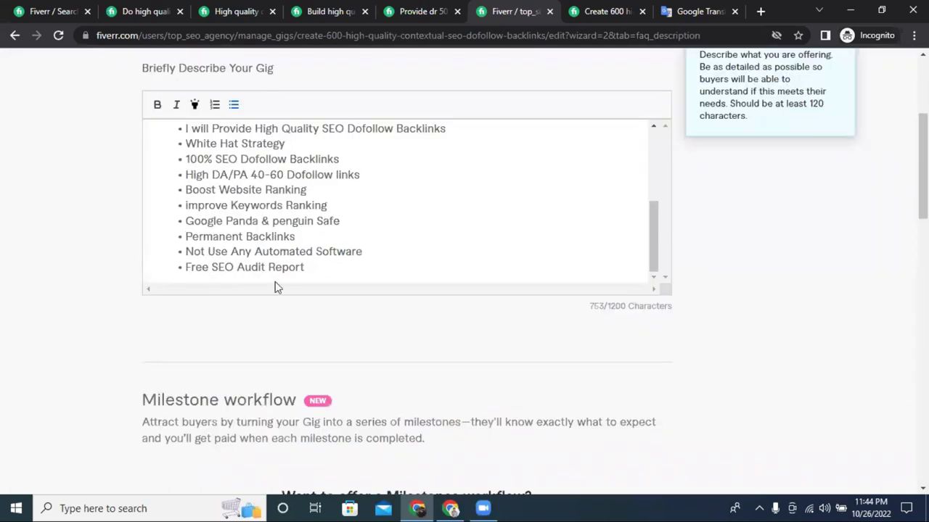
Shorten the last bullet to "SEO Audit Report" and start an empty bullet below it
{"action": "left_click_drag", "start_coordinate": [212, 269], "coordinate": [188, 268]}
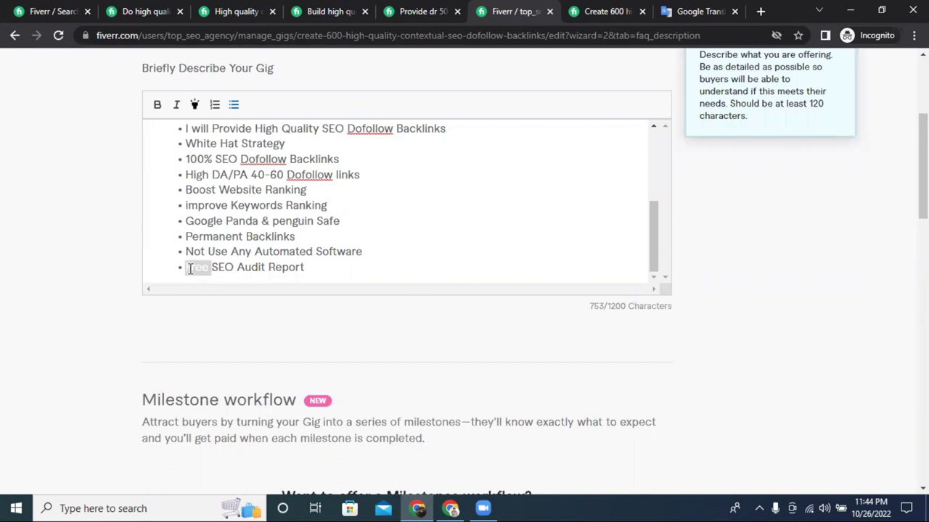
{"action": "key", "text": "BackSpace"}
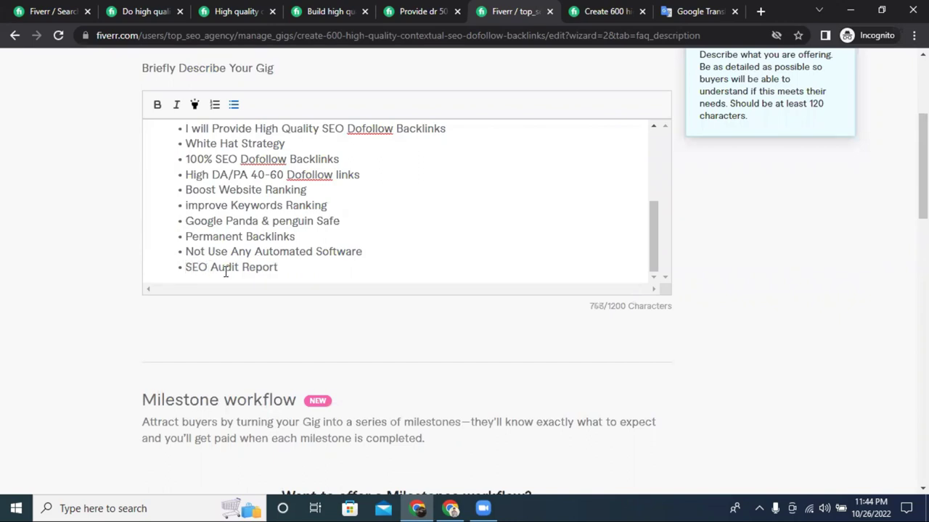
{"action": "left_click", "coordinate": [293, 268]}
{"action": "key", "text": "Return"}
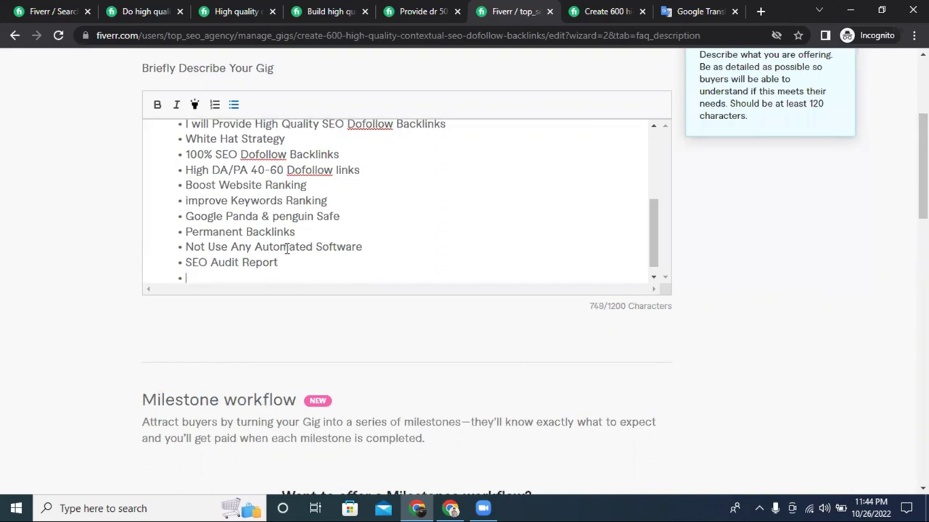
Review the package titles and descriptions in the gig's pricing section and return to the gig description
{"action": "scroll", "coordinate": [261, 133], "scroll_direction": "up", "scroll_amount": 10}
{"action": "scroll", "coordinate": [320, 153], "scroll_direction": "up", "scroll_amount": 3}
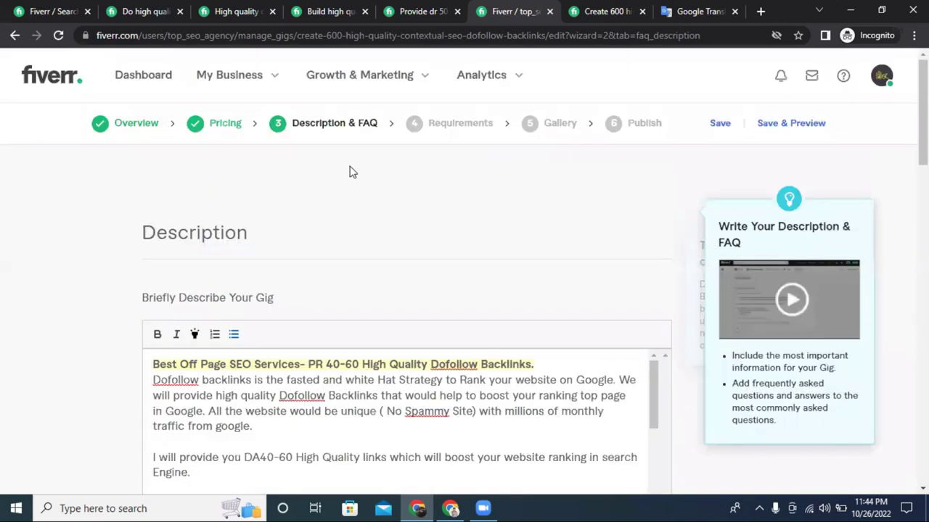
{"action": "left_click", "coordinate": [224, 124]}
{"action": "scroll", "coordinate": [581, 232], "scroll_direction": "down", "scroll_amount": 2}
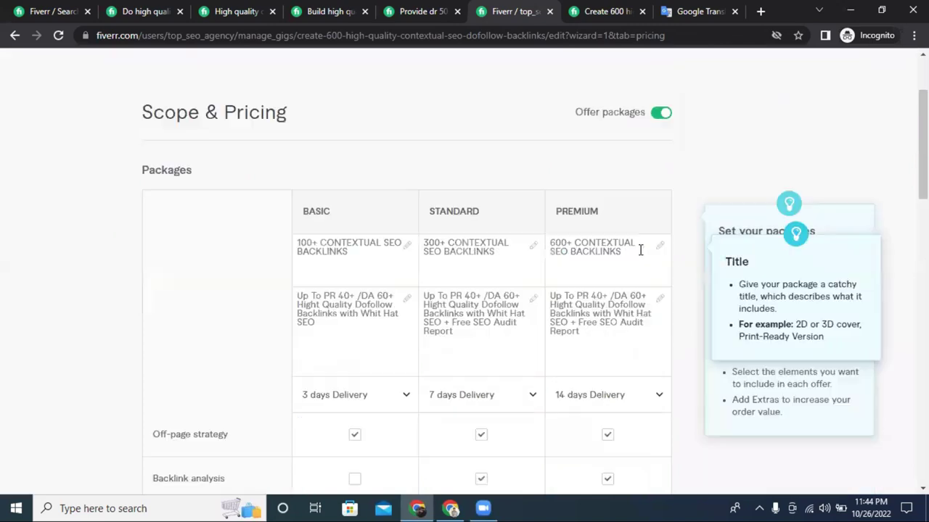
{"action": "scroll", "coordinate": [602, 327], "scroll_direction": "down", "scroll_amount": 1}
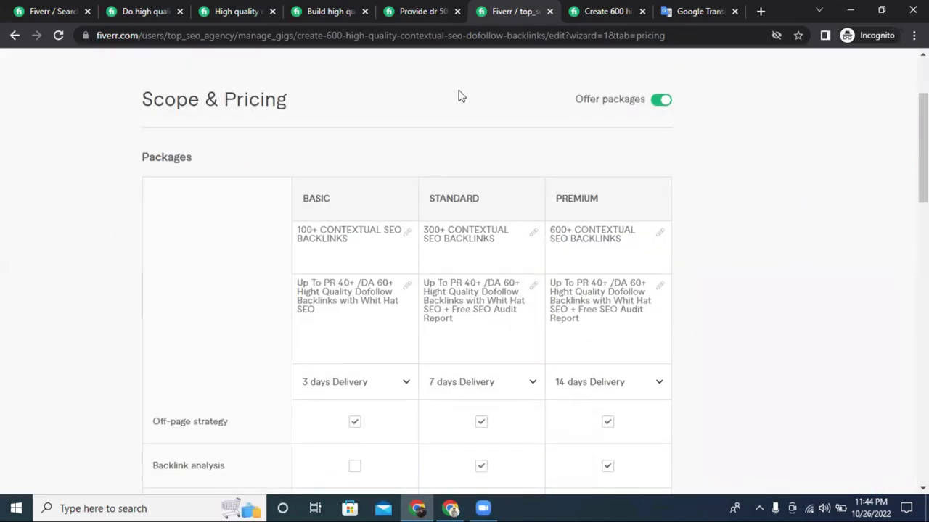
{"action": "scroll", "coordinate": [488, 148], "scroll_direction": "up", "scroll_amount": 2}
{"action": "left_click", "coordinate": [316, 130]}
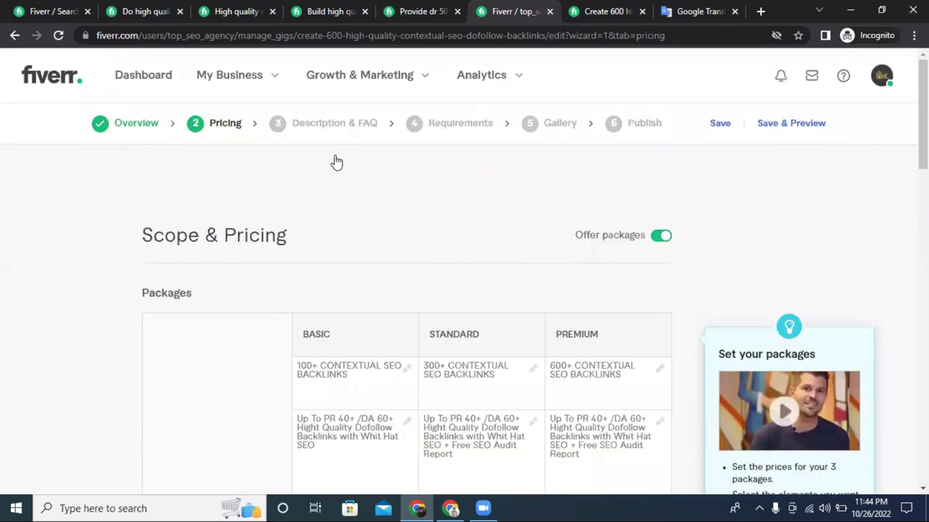
{"action": "scroll", "coordinate": [450, 258], "scroll_direction": "down", "scroll_amount": 3}
{"action": "scroll", "coordinate": [443, 250], "scroll_direction": "down", "scroll_amount": 5}
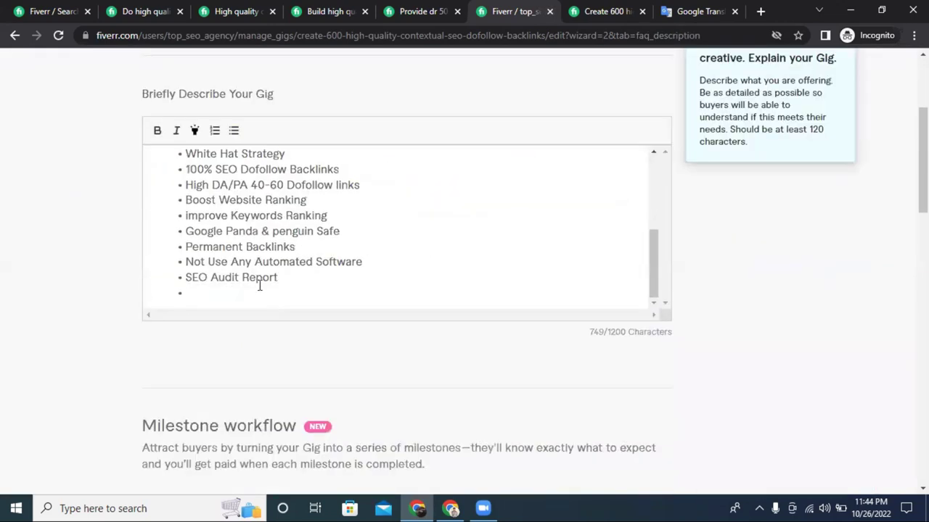
Add an eleventh bullet reading "All work Manually" and end the bulleted list below it
{"action": "scroll", "coordinate": [205, 294], "scroll_direction": "down", "scroll_amount": 1}
{"action": "left_click", "coordinate": [215, 228]}
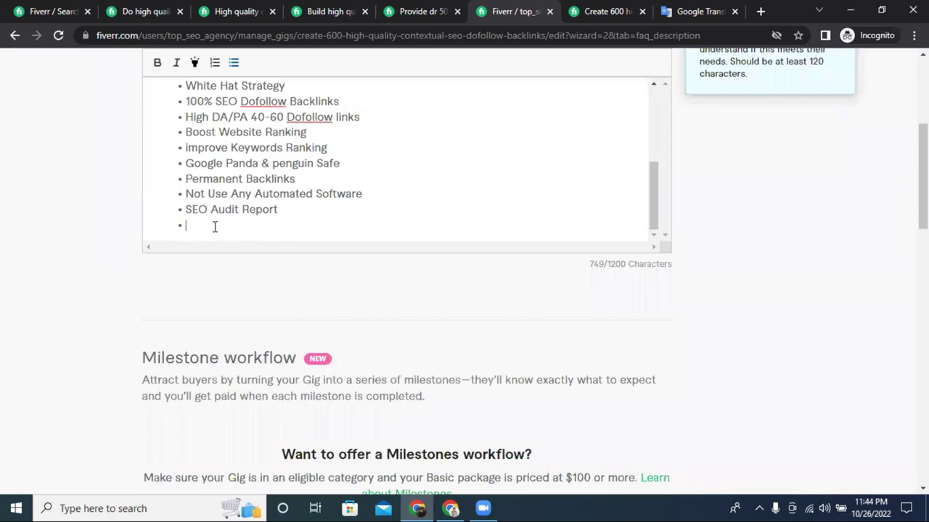
{"action": "type", "text": "All work Man"}
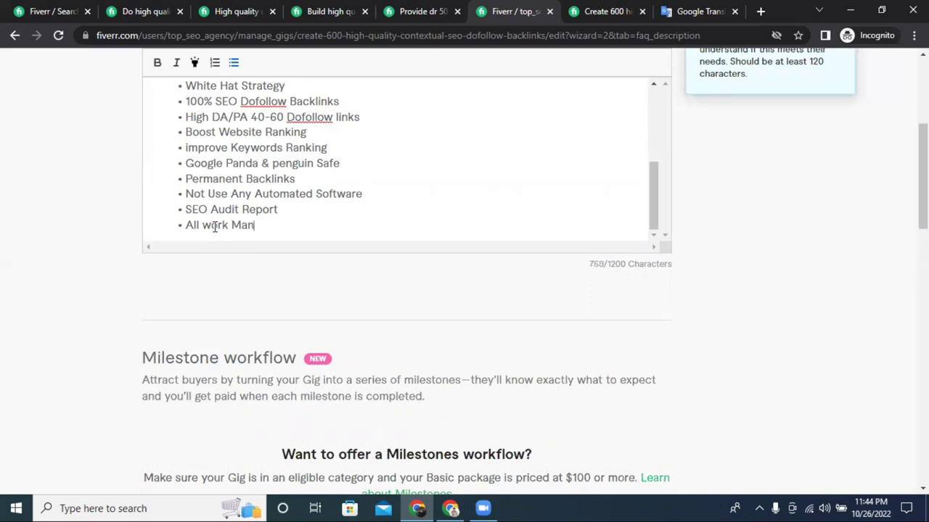
{"action": "type", "text": "ually"}
{"action": "key", "text": "Return"}
{"action": "scroll", "coordinate": [288, 224], "scroll_direction": "down", "scroll_amount": 1}
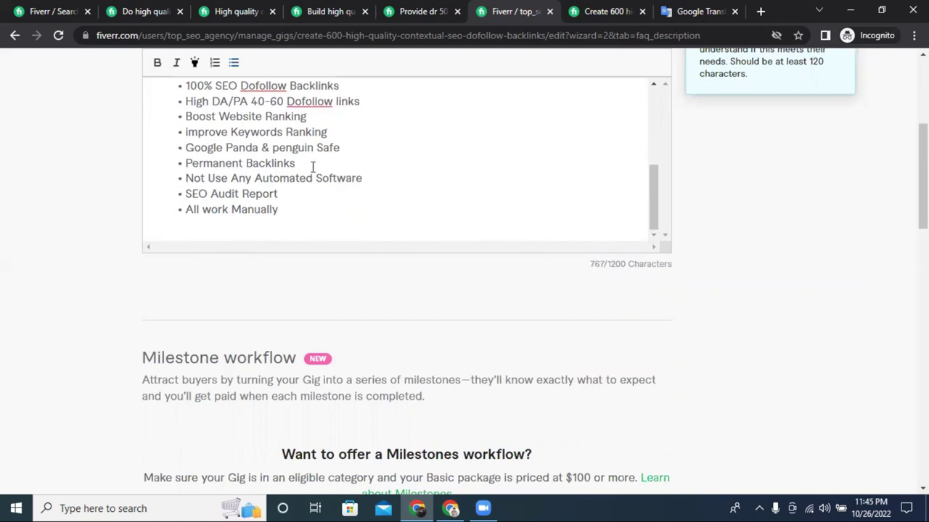
Add the heading "Why you Choose Me:" after a blank line below the bullets and start a numbered list under it
{"action": "key", "text": "Return"}
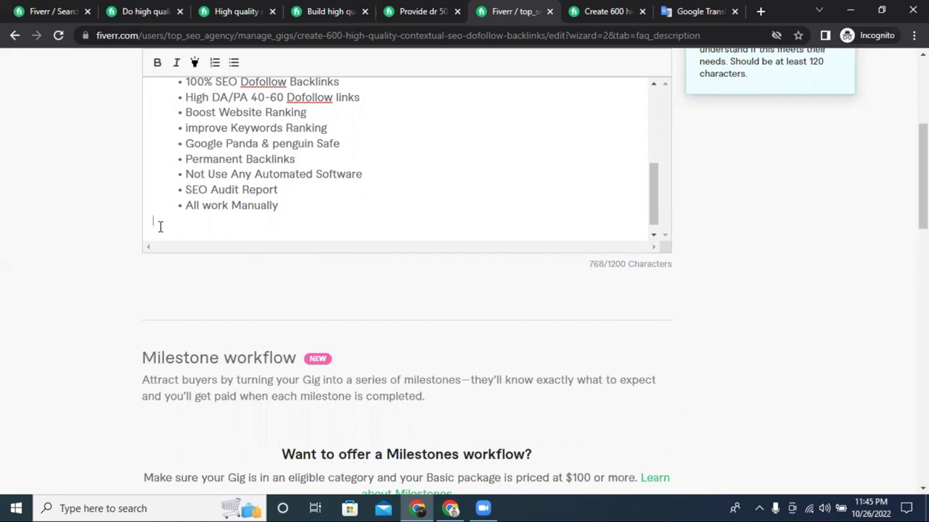
{"action": "key", "text": "Return"}
{"action": "type", "text": "Wh"}
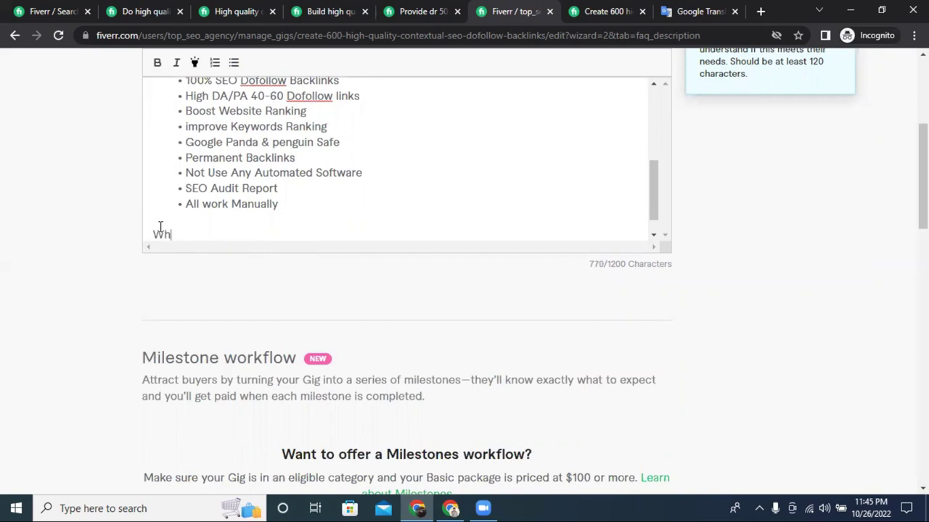
{"action": "type", "text": "y you Choose Me"}
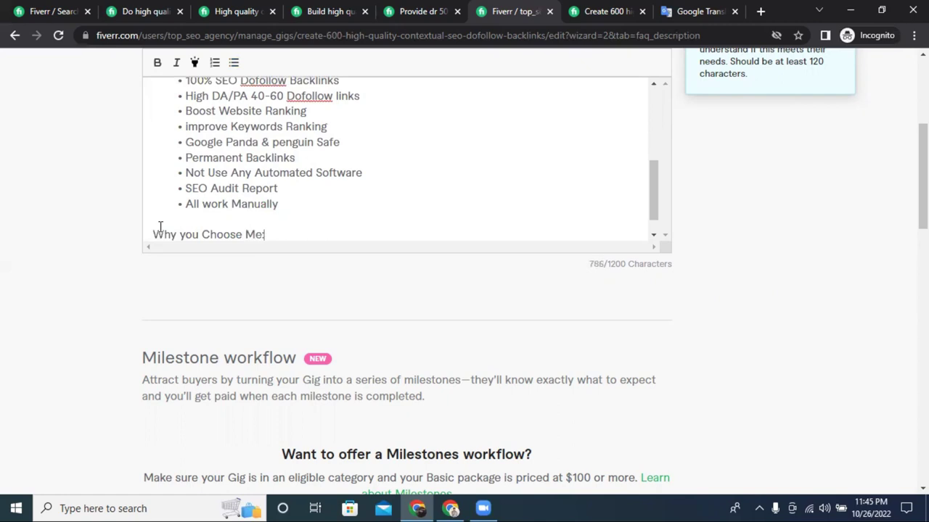
{"action": "type", "text": ":"}
{"action": "key", "text": "Return"}
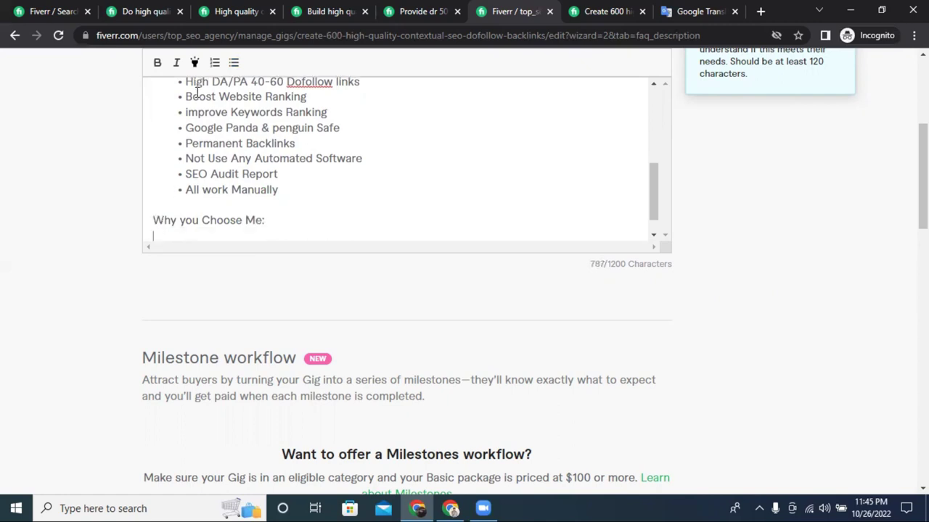
{"action": "left_click", "coordinate": [235, 64]}
{"action": "left_click", "coordinate": [215, 62]}
{"action": "scroll", "coordinate": [200, 222], "scroll_direction": "down", "scroll_amount": 1}
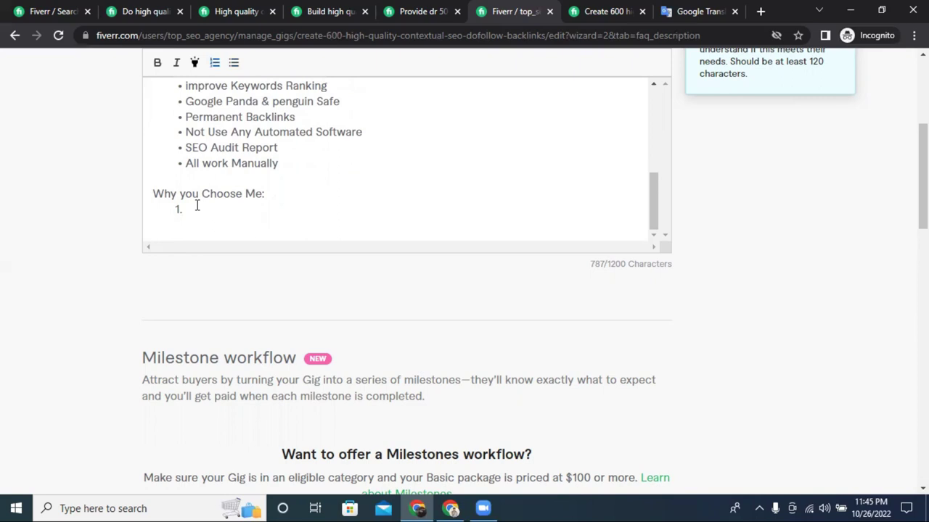
{"action": "type", "text": "100%"}
{"action": "left_click_drag", "start_coordinate": [291, 161], "coordinate": [178, 164]}
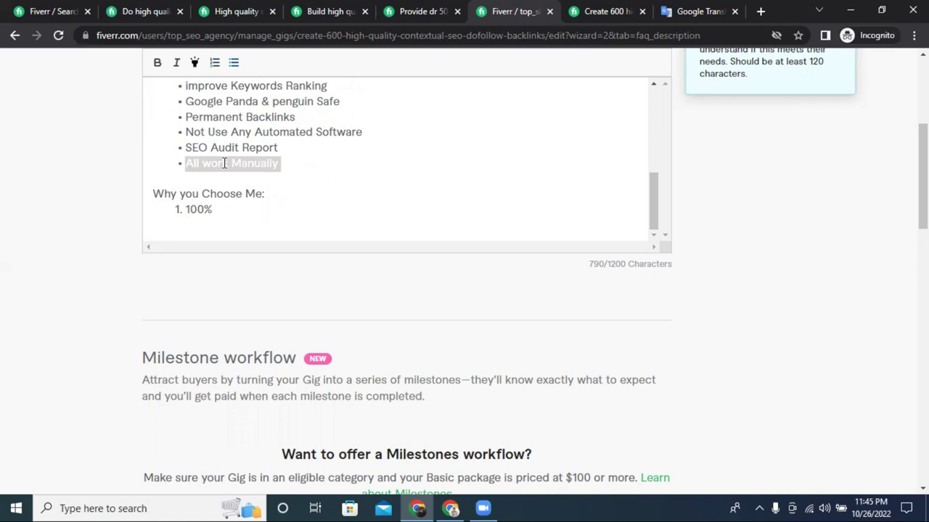
{"action": "left_click_drag", "start_coordinate": [280, 163], "coordinate": [209, 163]}
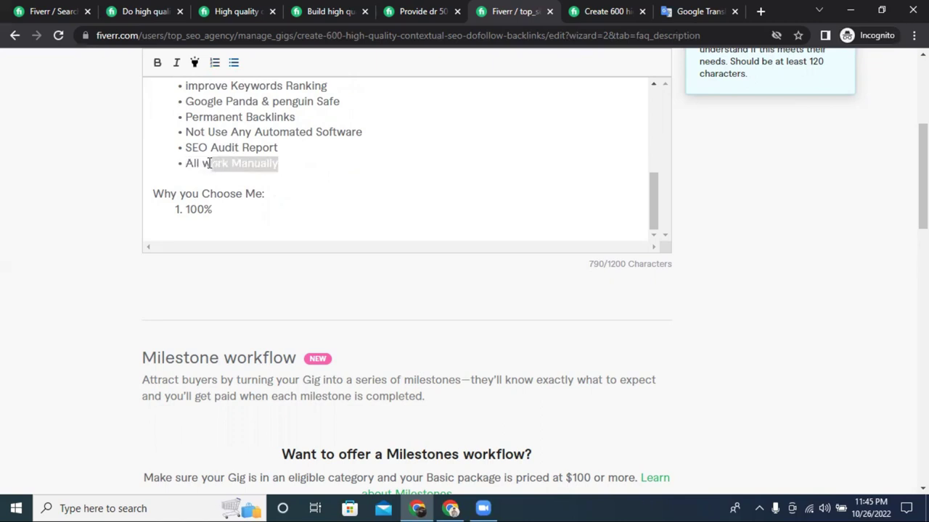
{"action": "left_click_drag", "start_coordinate": [212, 212], "coordinate": [187, 213]}
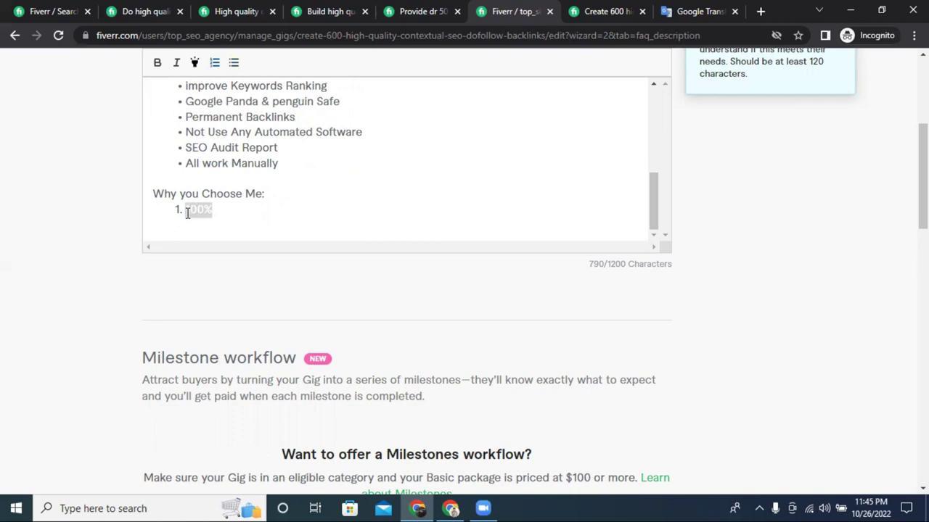
{"action": "key", "text": "BackSpace"}
Enter "On-time Delivery" as the first numbered reason and start a second numbered item
{"action": "type", "text": "Onh"}
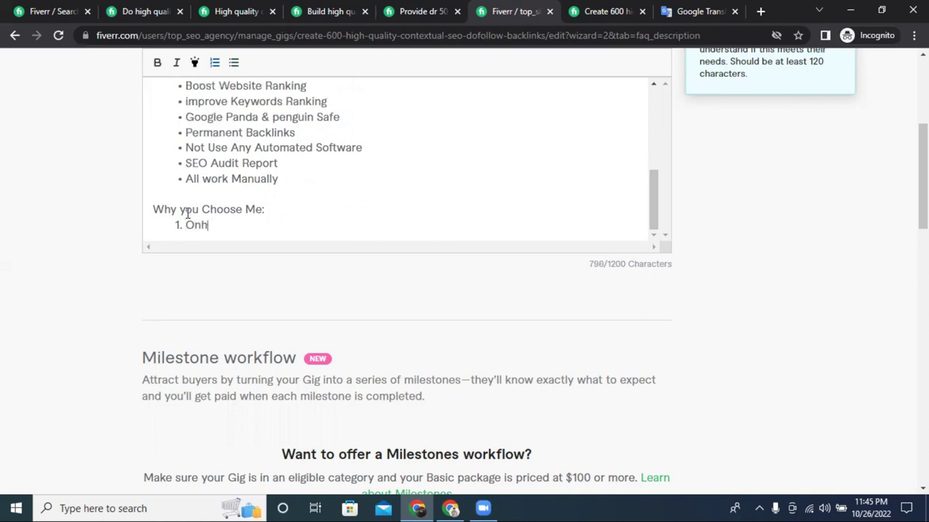
{"action": "type", "text": "-time"}
{"action": "left_click", "coordinate": [201, 225]}
{"action": "key", "text": "Delete"}
{"action": "left_click", "coordinate": [235, 224]}
{"action": "type", "text": "Deli"}
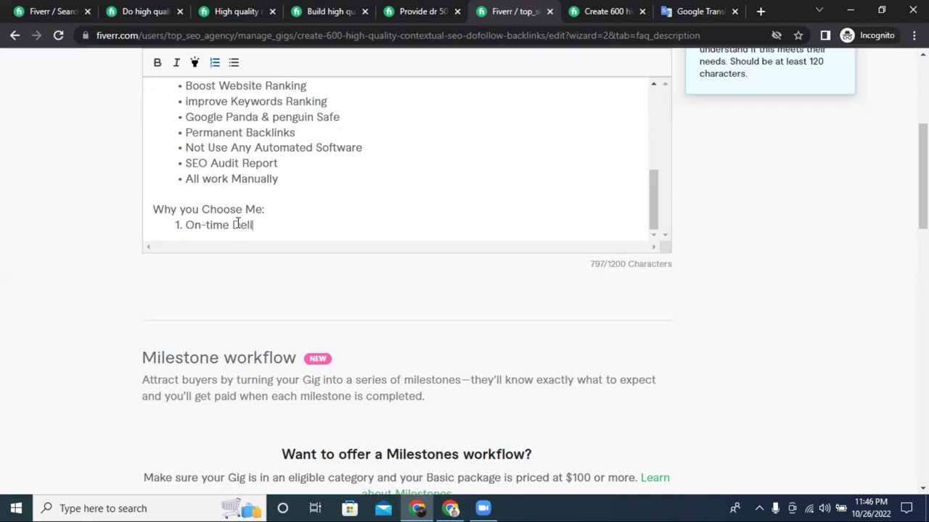
{"action": "type", "text": "very"}
{"action": "key", "text": "Return"}
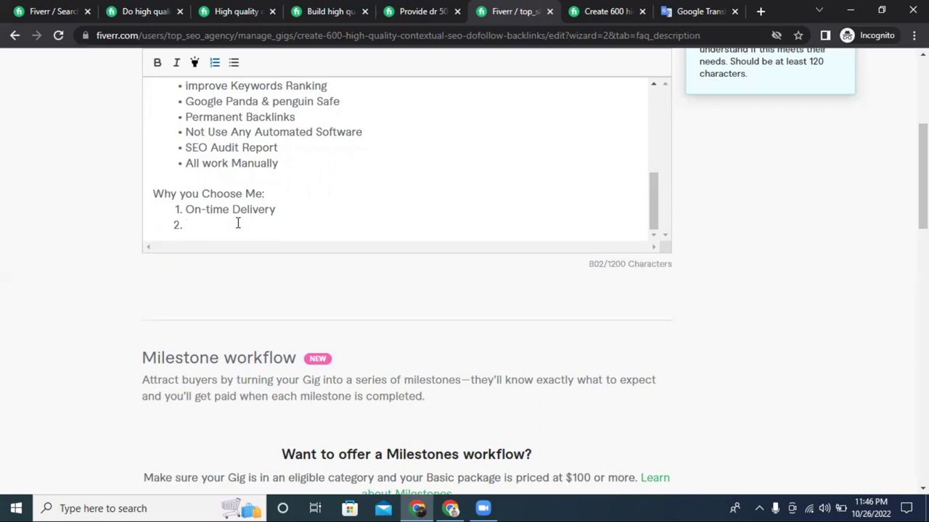
Enter "24/7 hours" as the second numbered reason, correcting the misspelled word
{"action": "type", "text": "24/7 hourse"}
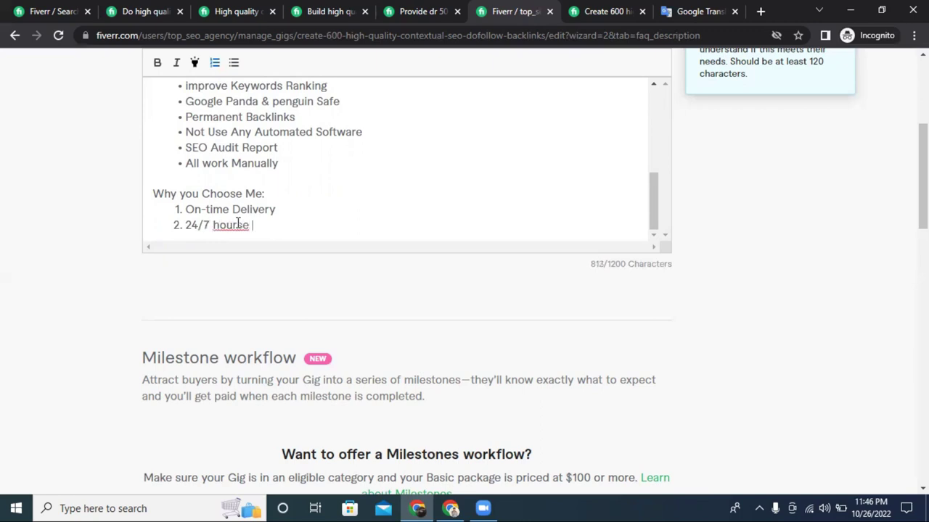
{"action": "right_click", "coordinate": [238, 225]}
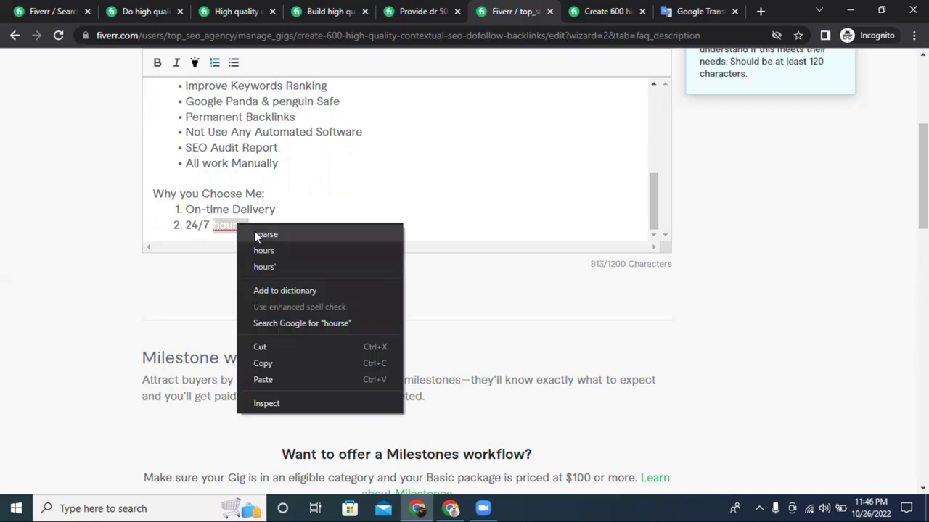
{"action": "left_click", "coordinate": [257, 236]}
{"action": "left_click_drag", "start_coordinate": [249, 226], "coordinate": [215, 226]}
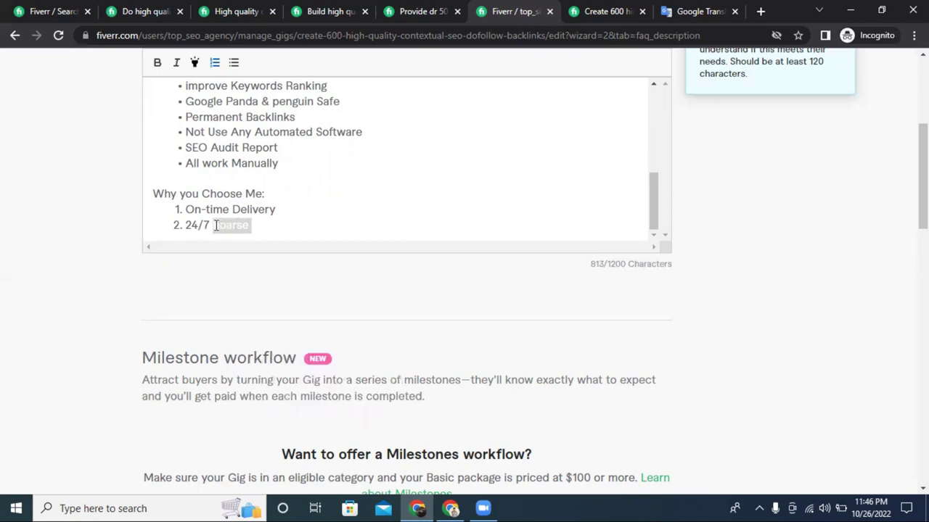
{"action": "type", "text": "hourse"}
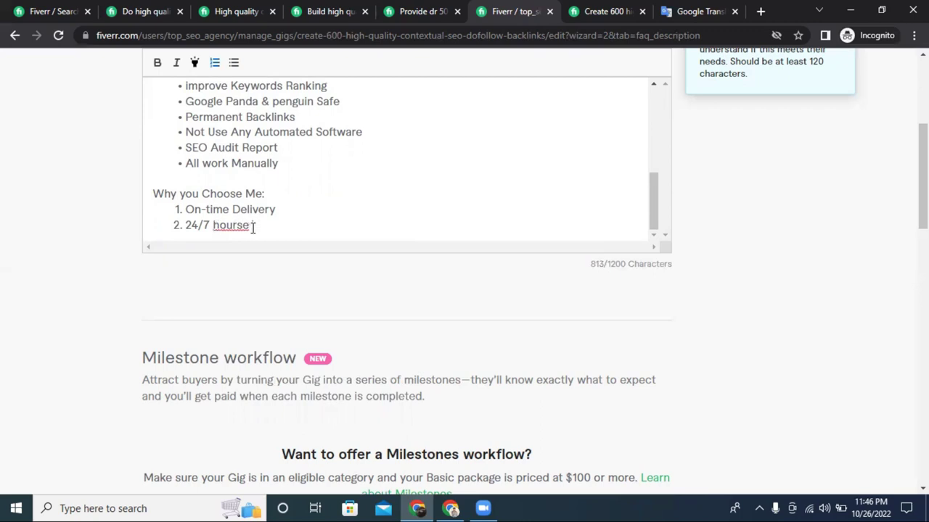
{"action": "left_click_drag", "start_coordinate": [253, 225], "coordinate": [243, 226]}
{"action": "key", "text": "BackSpace"}
Complete the second reason as "24/7 hours Support" with corrected spelling and start a third numbered item
{"action": "triple_click", "coordinate": [270, 225]}
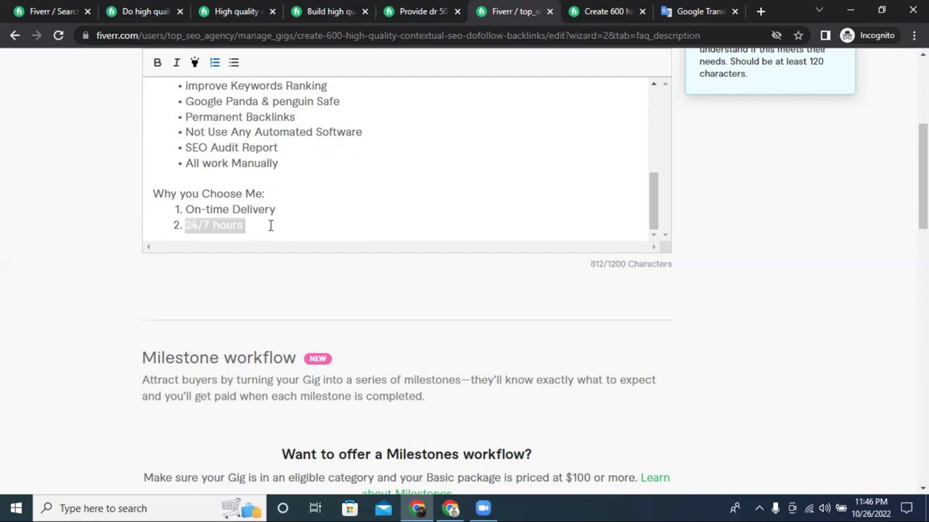
{"action": "left_click", "coordinate": [272, 226]}
{"action": "type", "text": "S"}
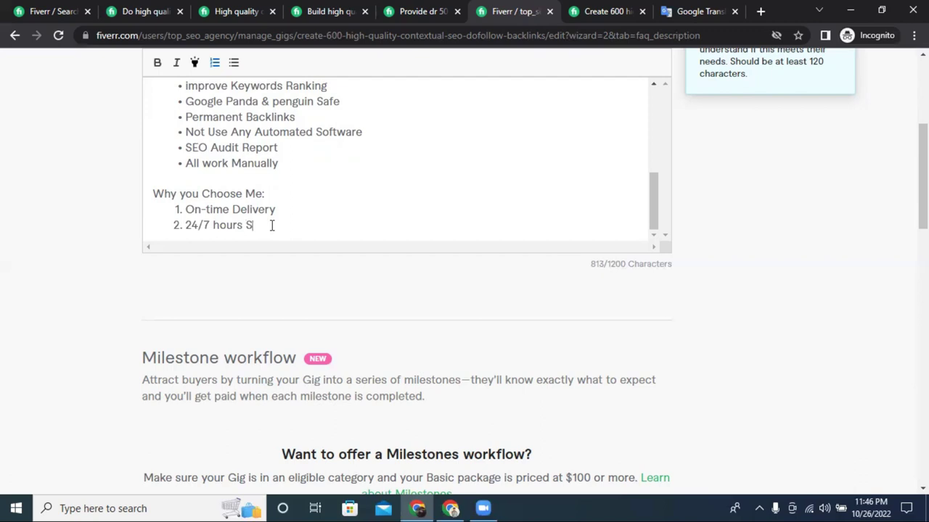
{"action": "type", "text": "uport"}
{"action": "key", "text": "Return"}
{"action": "right_click", "coordinate": [271, 224]}
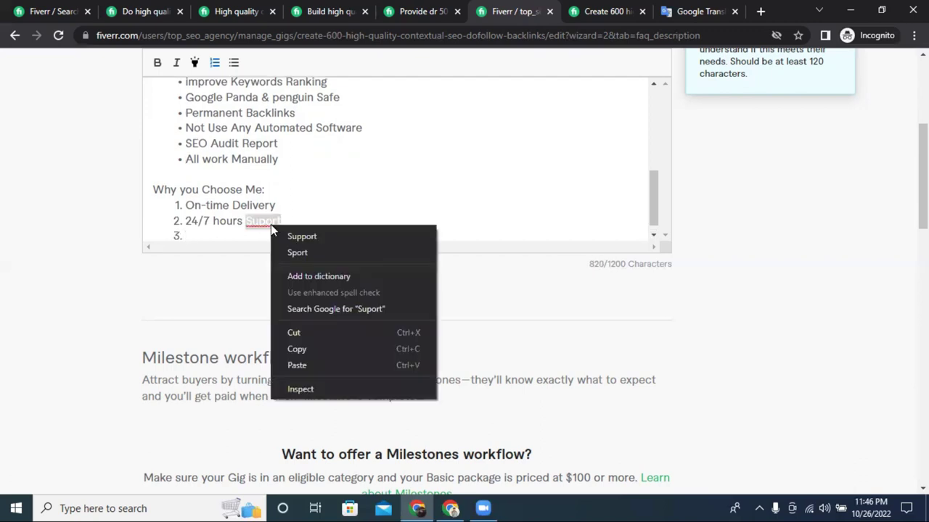
{"action": "left_click", "coordinate": [283, 232]}
Enter "Unlimited revision" as the third reason with corrected spelling and start a fourth numbered item
{"action": "left_click", "coordinate": [215, 238]}
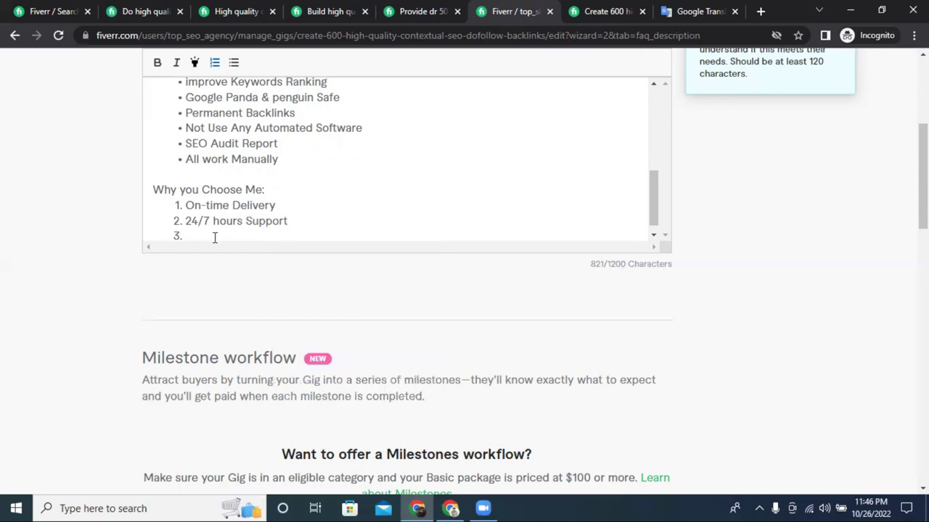
{"action": "type", "text": "U"}
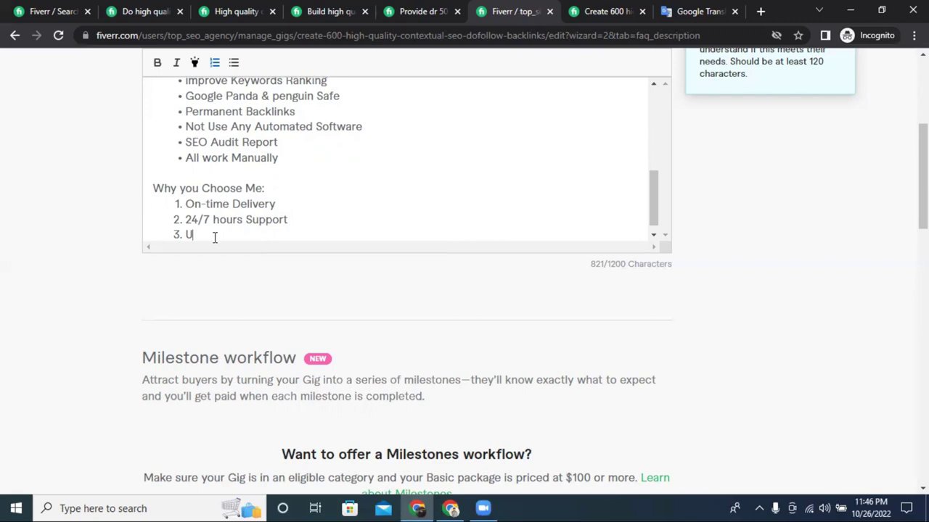
{"action": "type", "text": "nlim"}
{"action": "type", "text": "ited revistion"}
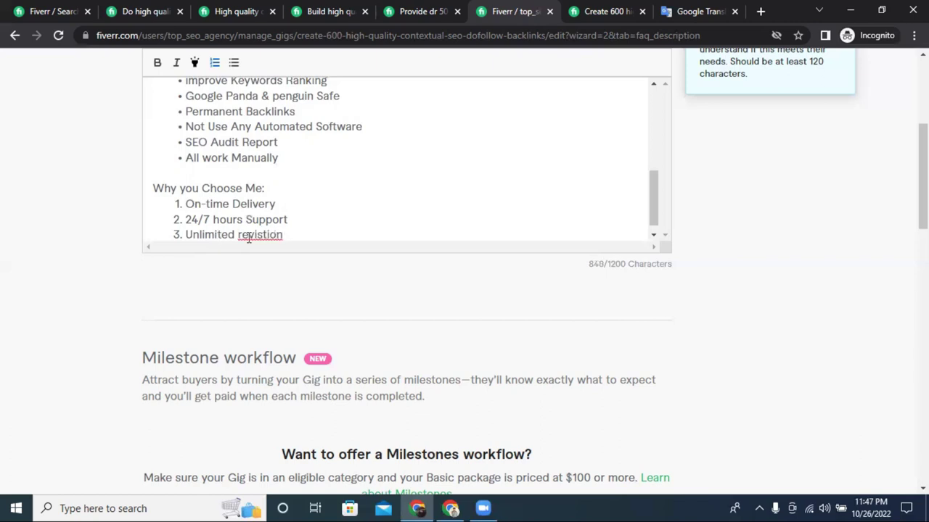
{"action": "right_click", "coordinate": [262, 239]}
{"action": "left_click", "coordinate": [278, 248]}
{"action": "key", "text": "Return"}
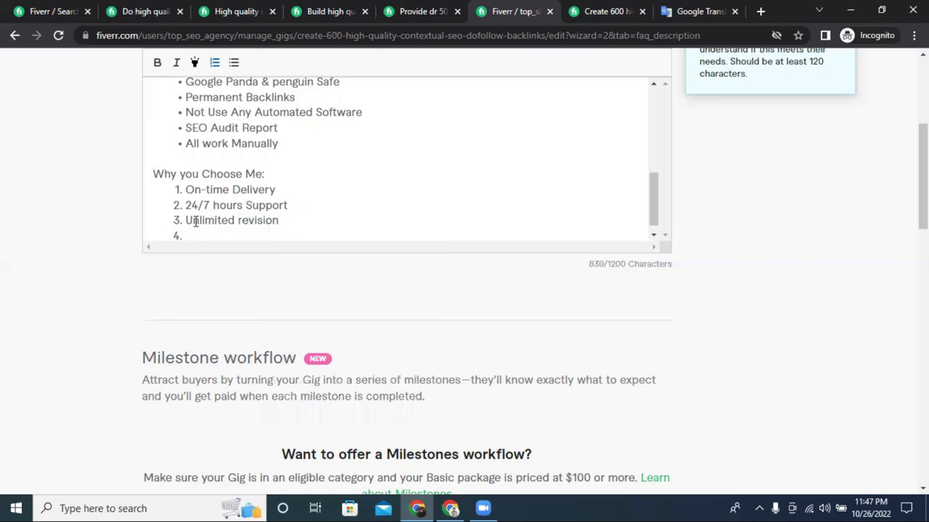
Enter "100% Satisfaction Guaranteed" as the fourth reason, with single spacing and corrected spelling, and end the numbered list below it
{"action": "type", "text": "100"}
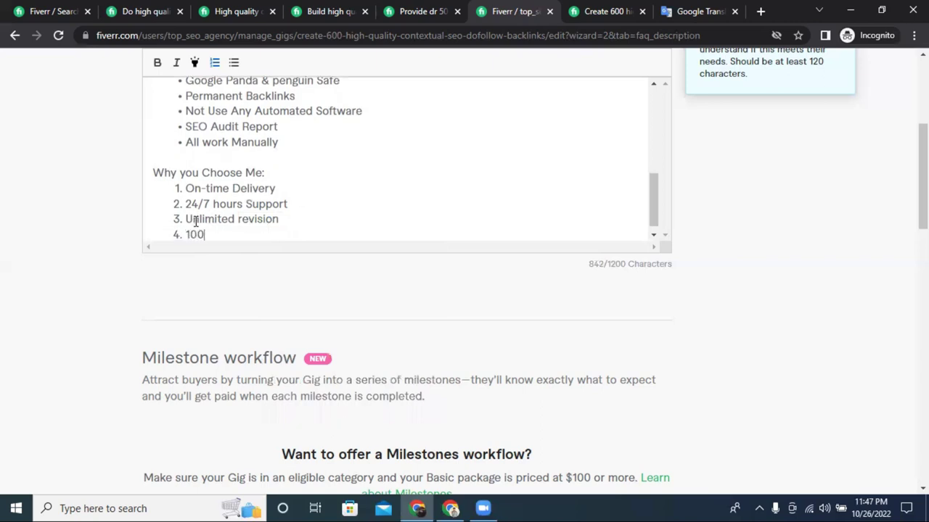
{"action": "type", "text": "% Satifaction"}
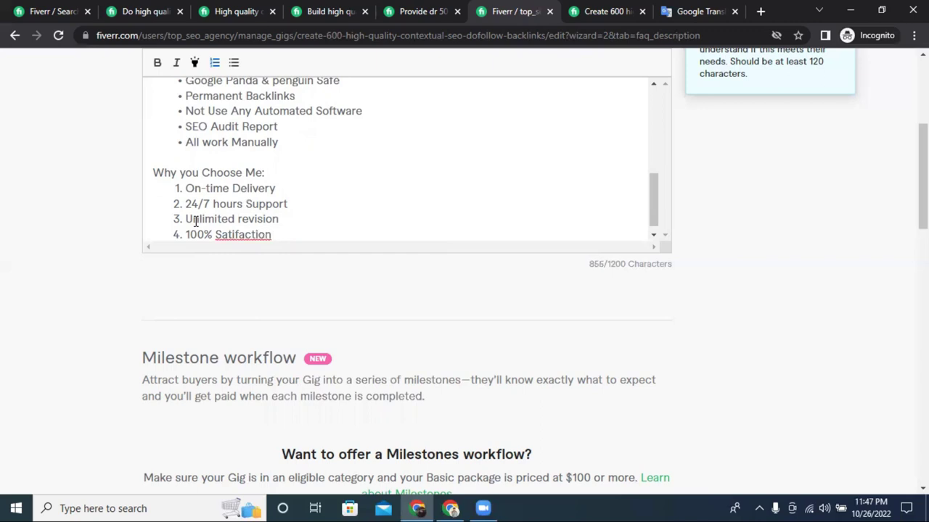
{"action": "right_click", "coordinate": [225, 235]}
{"action": "left_click", "coordinate": [254, 245]}
{"action": "left_click", "coordinate": [292, 235]}
{"action": "type", "text": "G"}
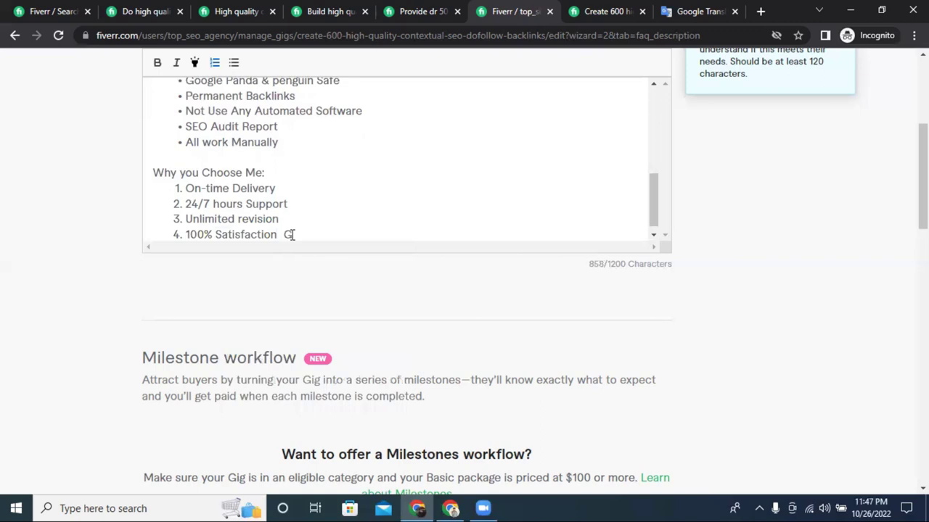
{"action": "type", "text": "uaranteed"}
{"action": "key", "text": "Return"}
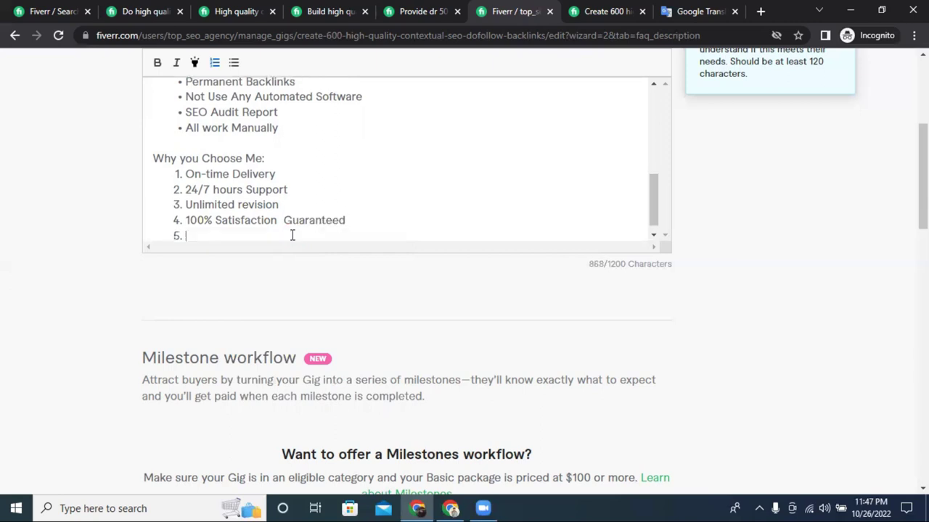
{"action": "left_click", "coordinate": [282, 222]}
{"action": "key", "text": "BackSpace"}
{"action": "left_click", "coordinate": [225, 235]}
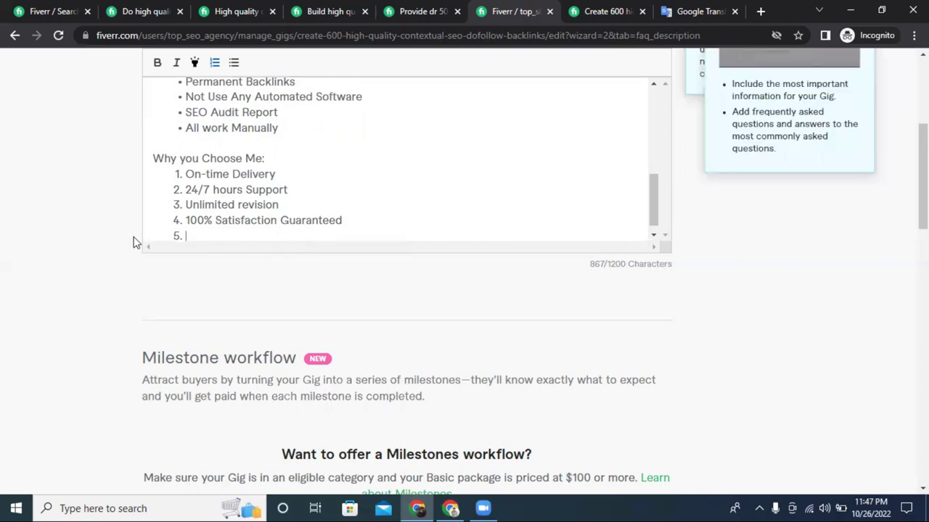
{"action": "key", "text": "BackSpace"}
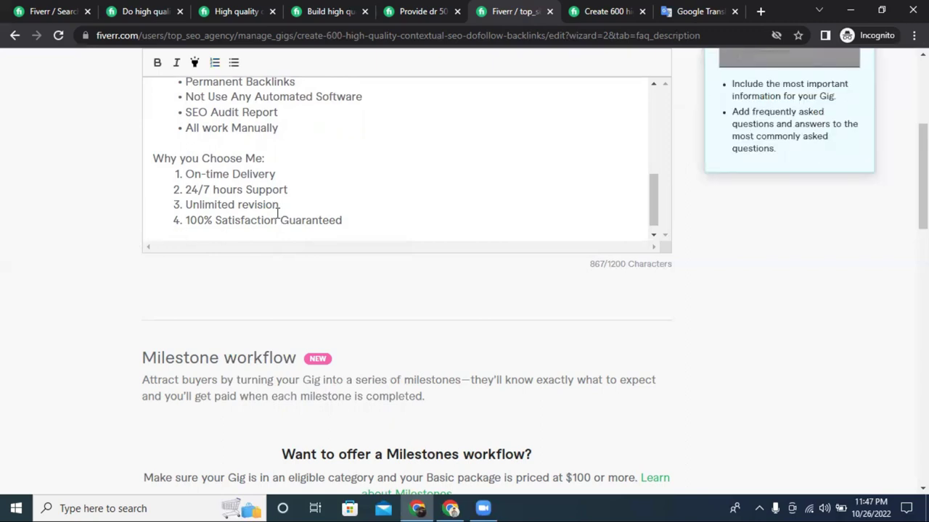
Make the "Why you Choose Me:" heading bold
{"action": "left_click_drag", "start_coordinate": [265, 148], "coordinate": [133, 149]}
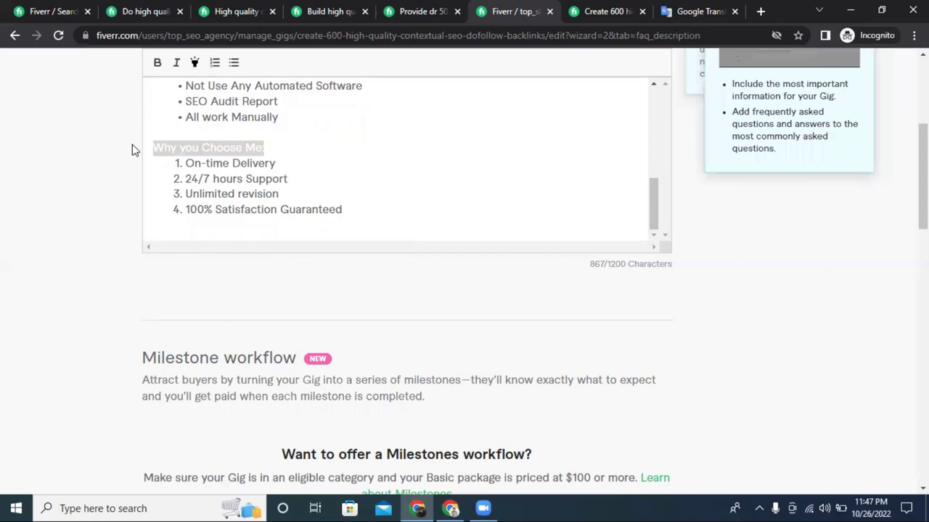
{"action": "left_click", "coordinate": [156, 62]}
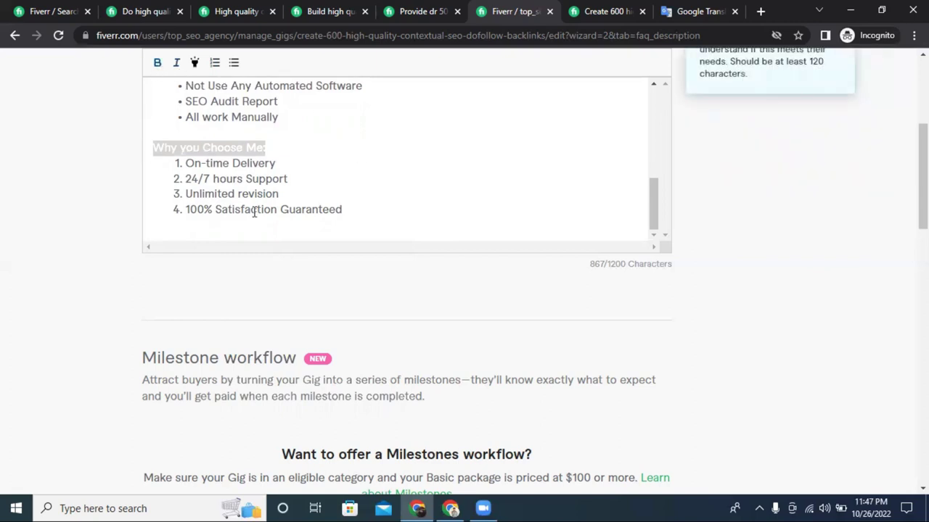
{"action": "left_click", "coordinate": [284, 228]}
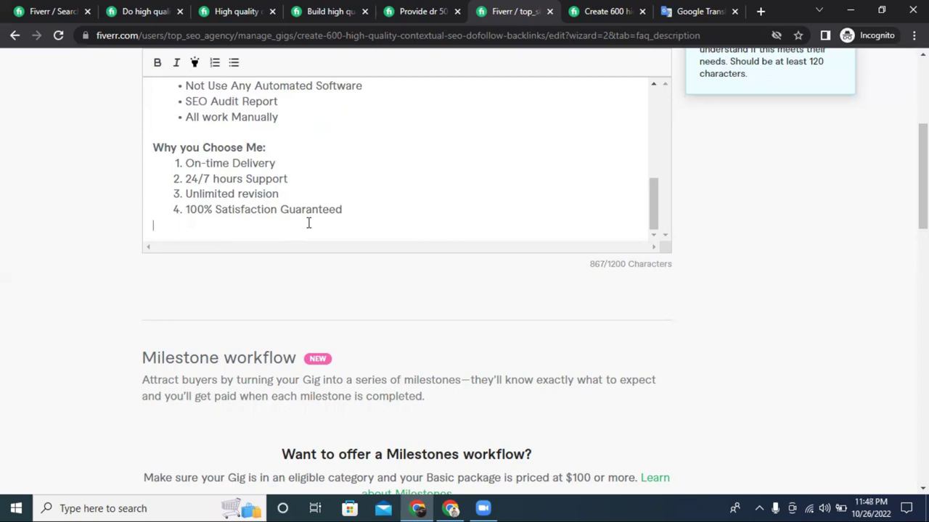
Select the entire gig description text and copy it
{"action": "left_click_drag", "start_coordinate": [387, 212], "coordinate": [152, 94]}
{"action": "right_click", "coordinate": [246, 145]}
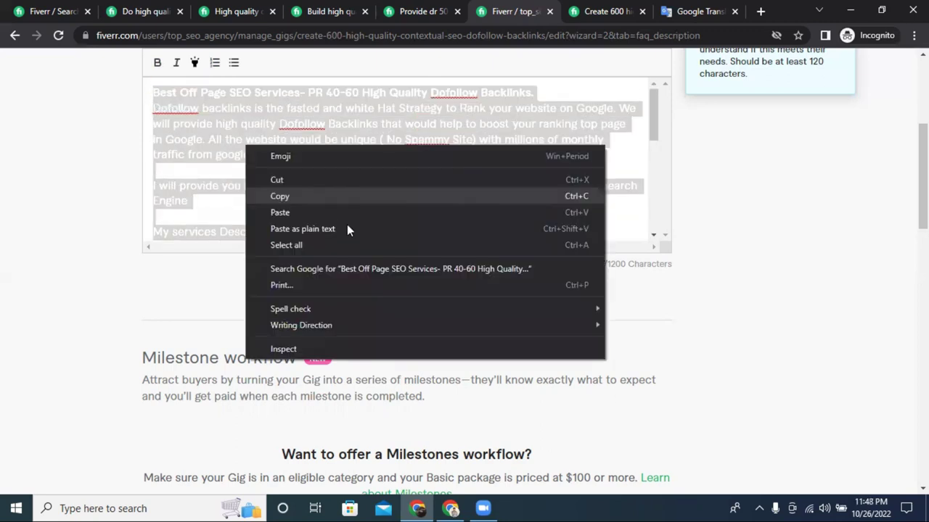
{"action": "left_click", "coordinate": [337, 201]}
{"action": "right_click", "coordinate": [293, 187]}
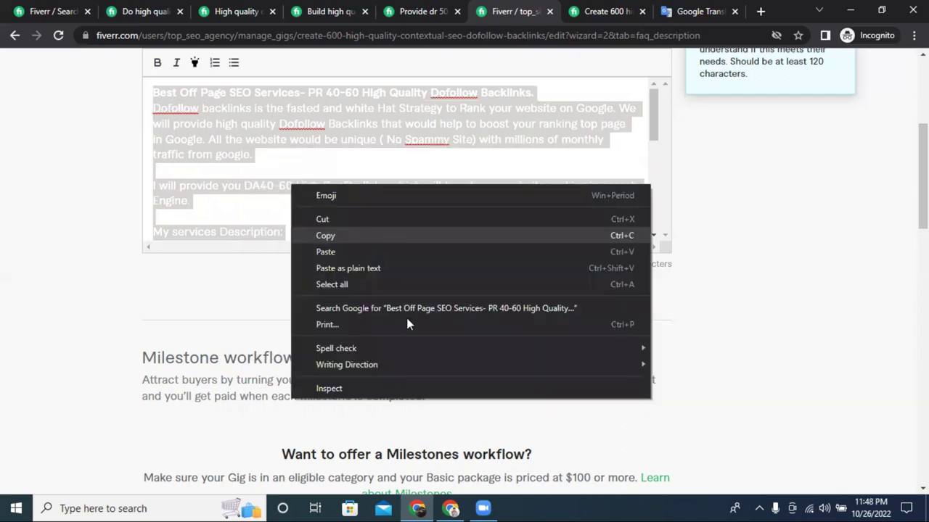
{"action": "left_click", "coordinate": [442, 410]}
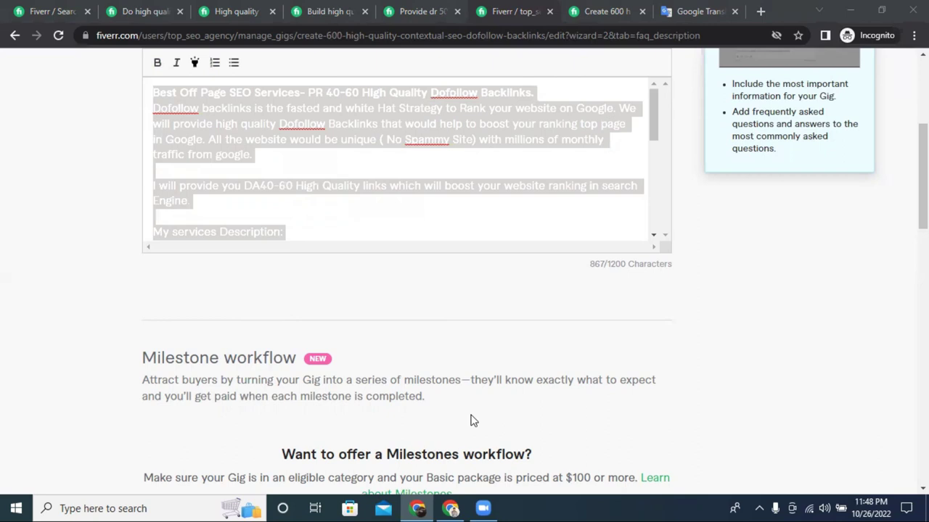
Try to save the gig description and continue to the next section
{"action": "scroll", "coordinate": [483, 203], "scroll_direction": "down", "scroll_amount": 3}
{"action": "scroll", "coordinate": [626, 276], "scroll_direction": "down", "scroll_amount": 10}
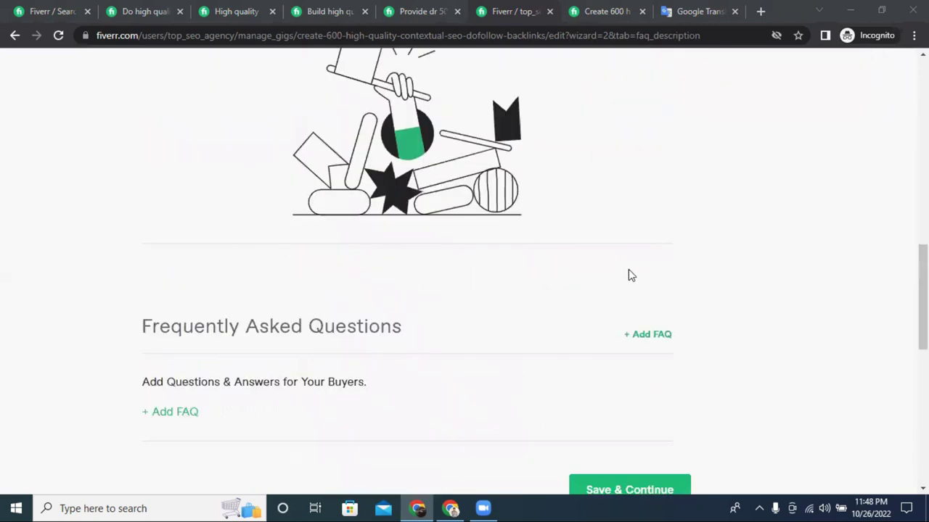
{"action": "left_click", "coordinate": [605, 190]}
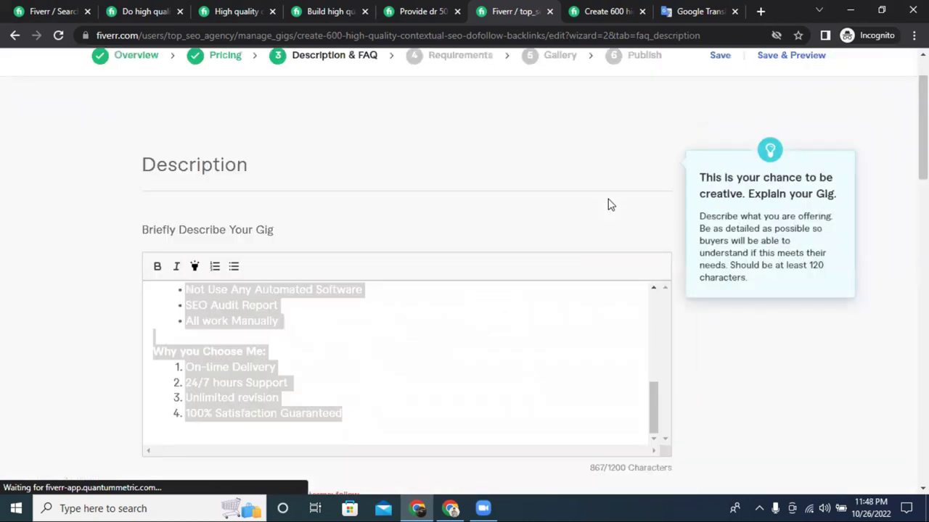
{"action": "scroll", "coordinate": [610, 205], "scroll_direction": "down", "scroll_amount": 4}
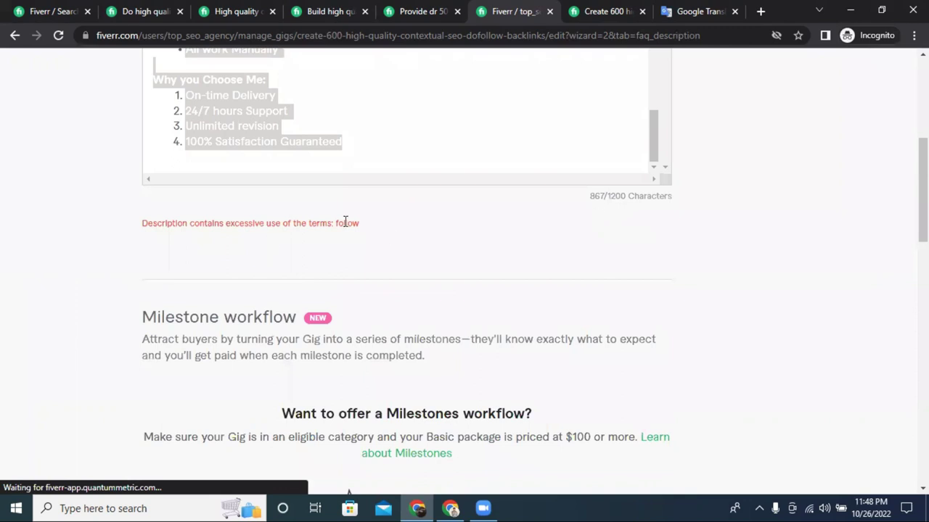
Reword "Dofollow" in the third service bullet so that it reads "100% SEO Dof-llow Backlinks"
{"action": "left_click", "coordinate": [364, 121]}
{"action": "scroll", "coordinate": [364, 122], "scroll_direction": "up", "scroll_amount": 5}
{"action": "scroll", "coordinate": [404, 199], "scroll_direction": "up", "scroll_amount": 3}
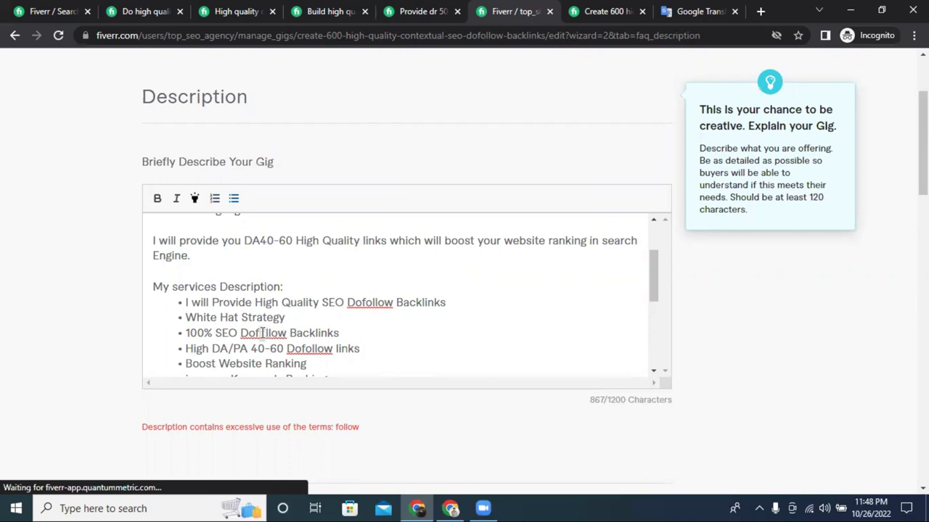
{"action": "key", "text": "BackSpace"}
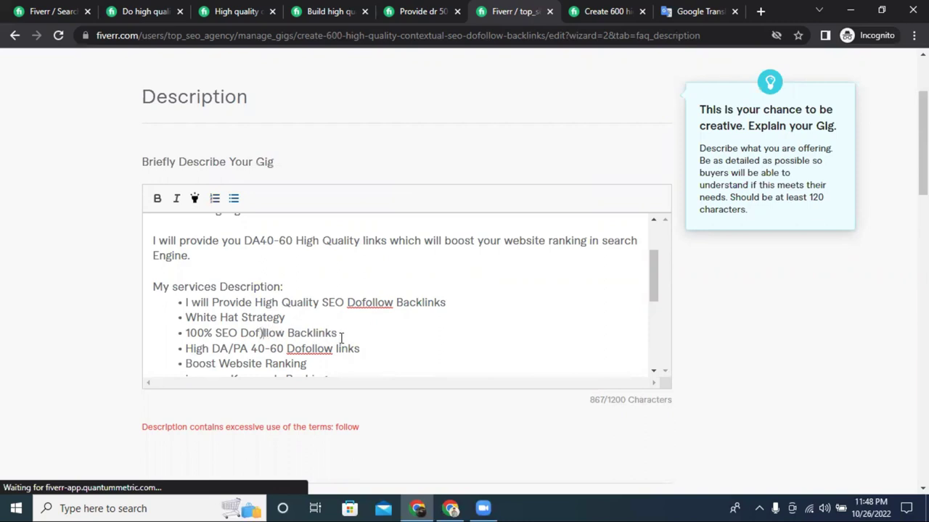
{"action": "key", "text": "BackSpace"}
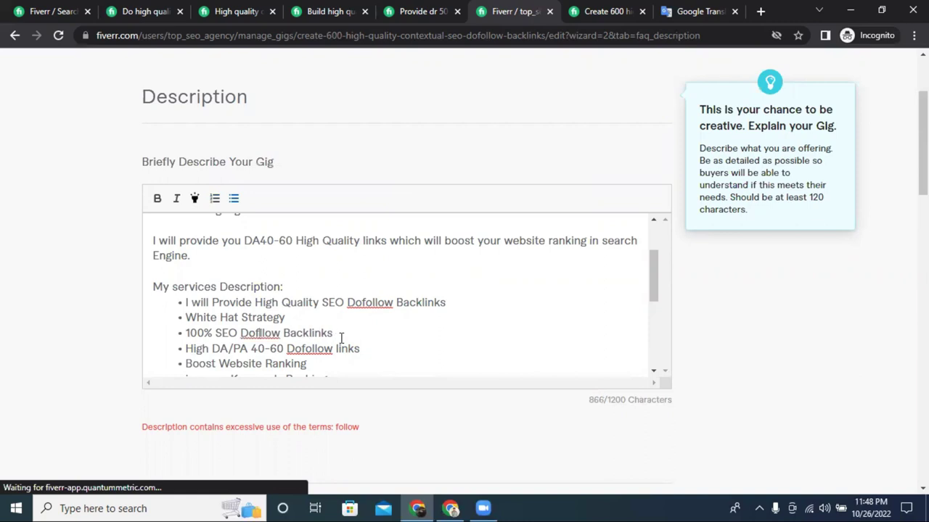
{"action": "type", "text": ")"}
{"action": "key", "text": "BackSpace"}
{"action": "type", "text": "0"}
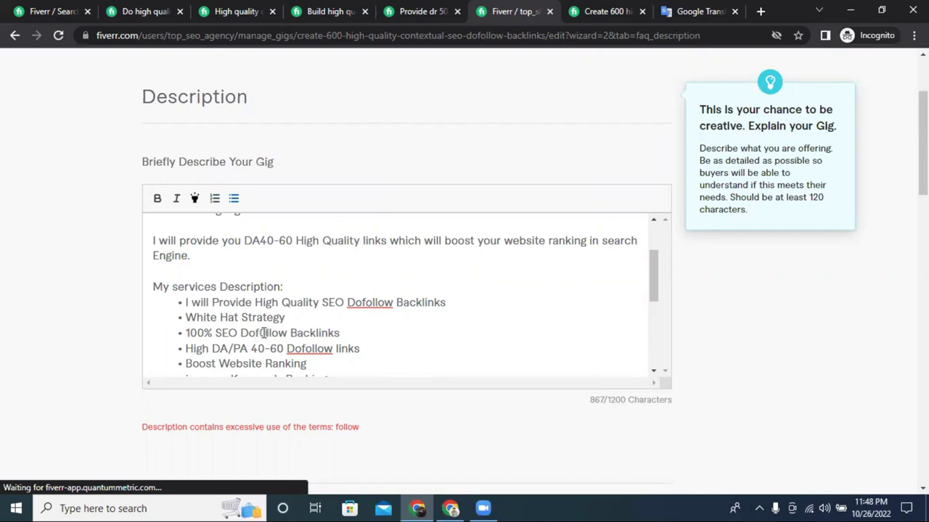
{"action": "key", "text": "BackSpace"}
{"action": "type", "text": "-"}
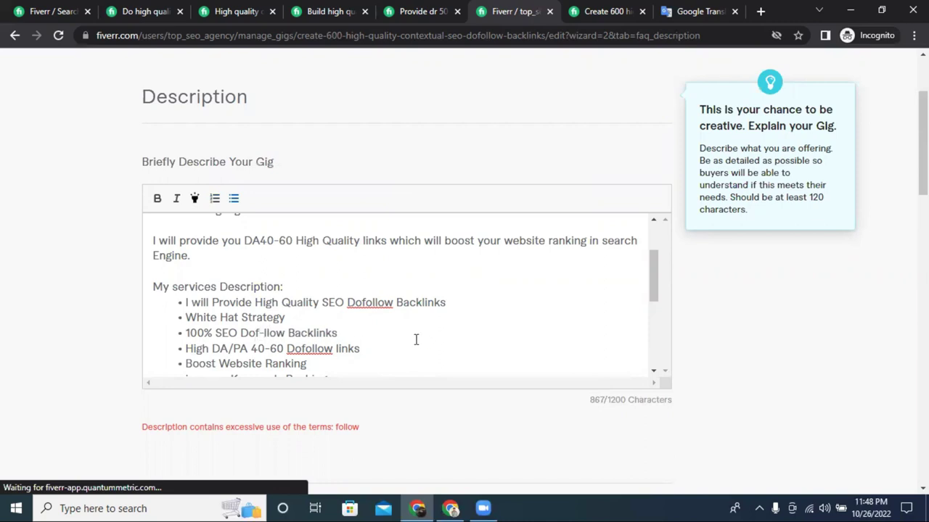
Hyphenate the fourth service bullet so that it reads "High DA/PA 40-60 Do-follow links"
{"action": "scroll", "coordinate": [425, 324], "scroll_direction": "down", "scroll_amount": 2}
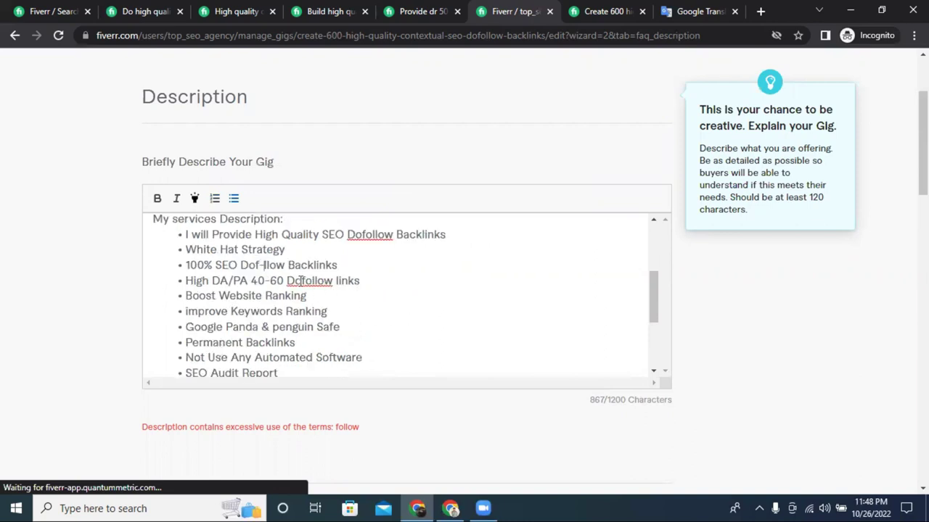
{"action": "left_click", "coordinate": [300, 282]}
{"action": "type", "text": "-"}
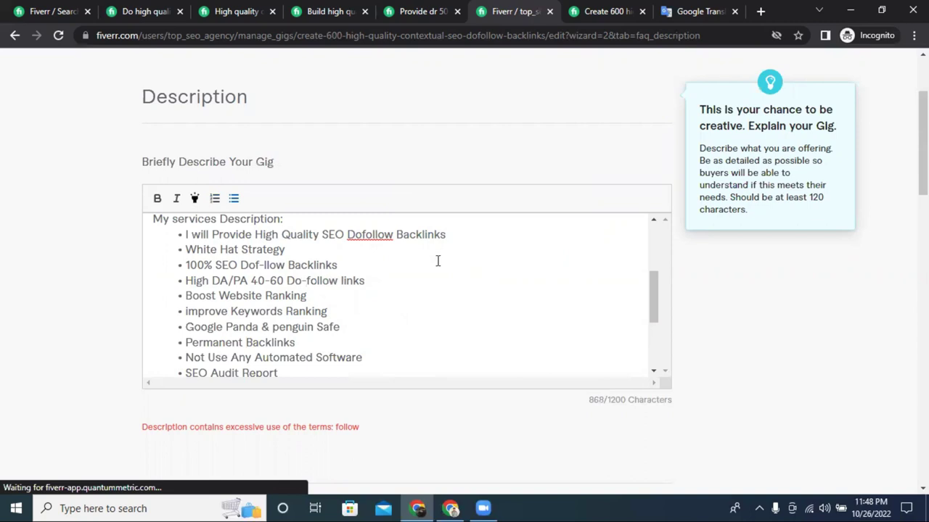
Review the rest of the description and place the text cursor at the end of the fourth numbered reason
{"action": "scroll", "coordinate": [513, 299], "scroll_direction": "down", "scroll_amount": 2}
{"action": "scroll", "coordinate": [401, 332], "scroll_direction": "down", "scroll_amount": 2}
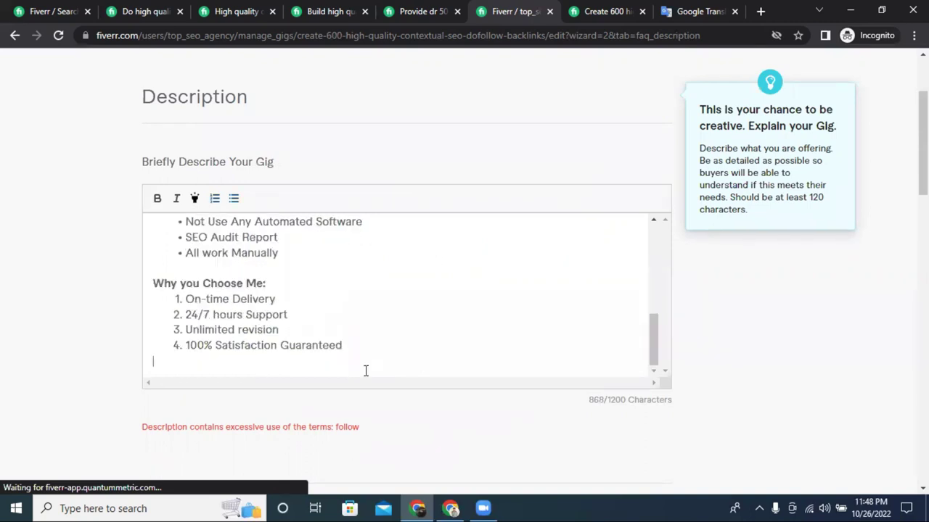
{"action": "scroll", "coordinate": [392, 388], "scroll_direction": "down", "scroll_amount": 2}
{"action": "left_click", "coordinate": [339, 210]}
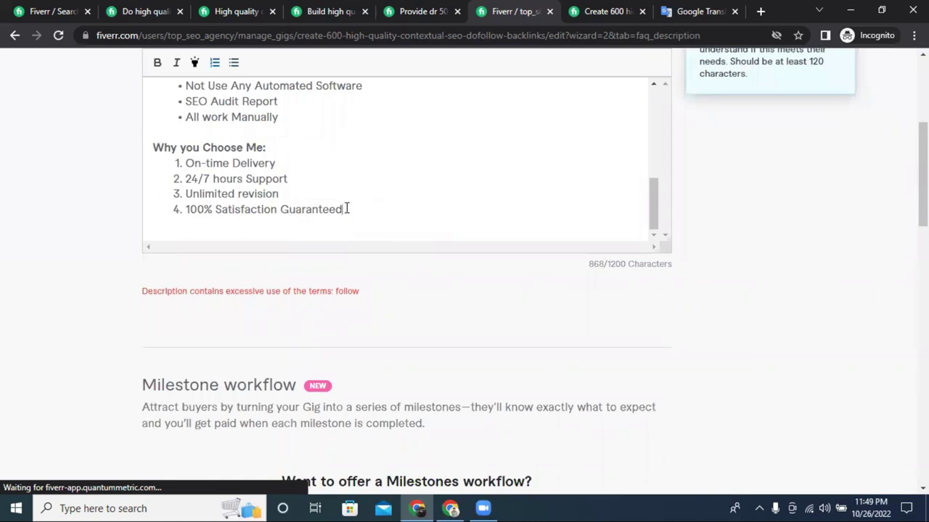
Try again to save the reworded gig description and continue to the next section
{"action": "left_click", "coordinate": [371, 225]}
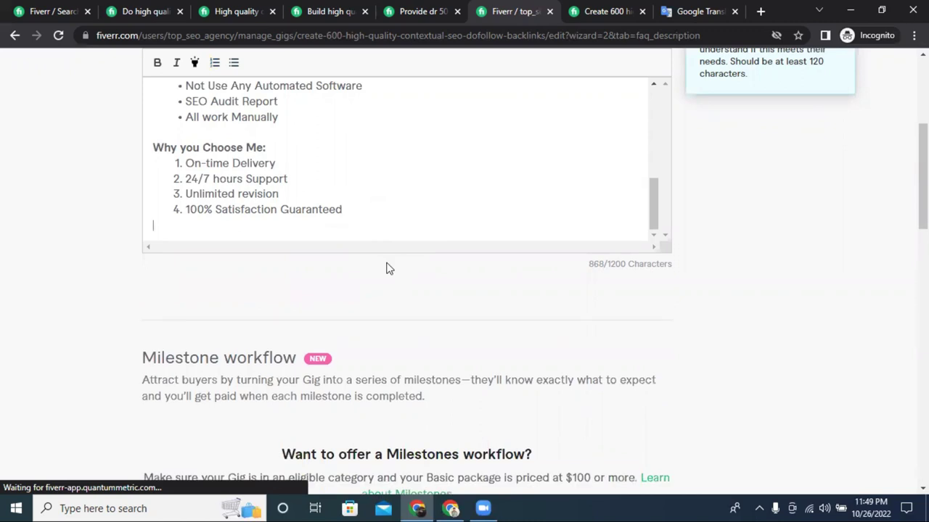
{"action": "scroll", "coordinate": [581, 290], "scroll_direction": "down", "scroll_amount": 10}
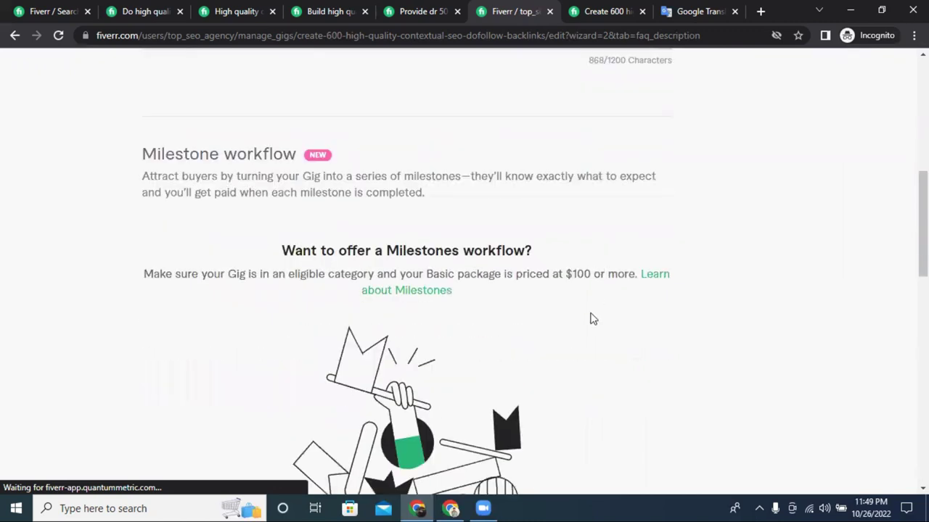
{"action": "left_click", "coordinate": [595, 264]}
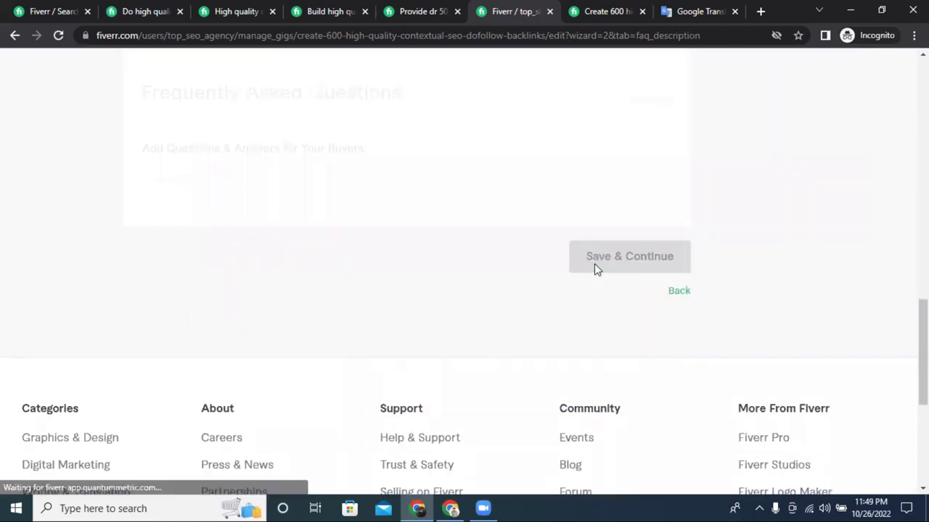
Search the page for occurrences of "Dofollow" in the gig description
{"action": "scroll", "coordinate": [444, 277], "scroll_direction": "up", "scroll_amount": 4}
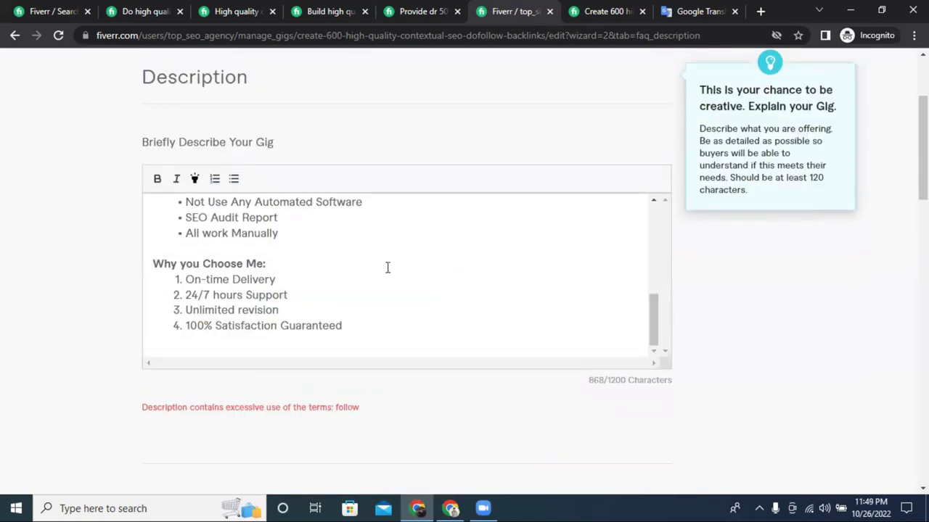
{"action": "scroll", "coordinate": [385, 268], "scroll_direction": "up", "scroll_amount": 5}
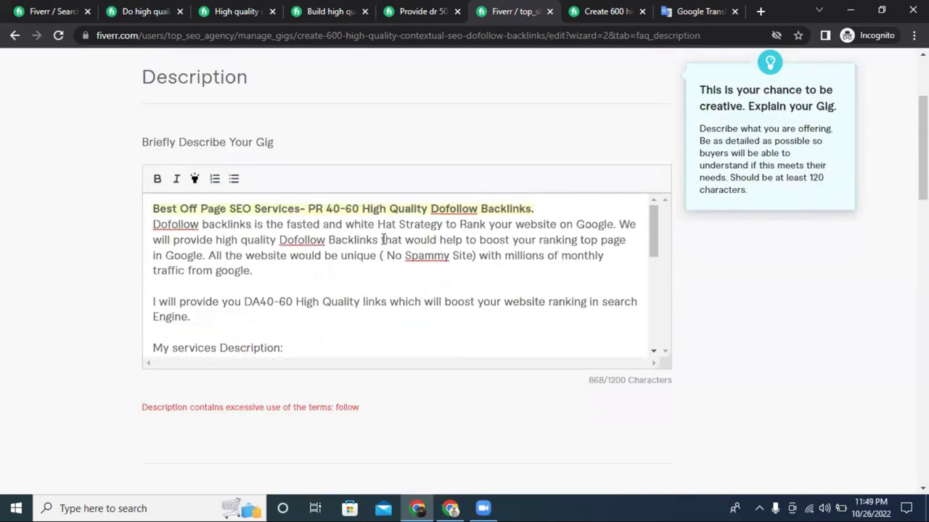
{"action": "left_click_drag", "start_coordinate": [431, 209], "coordinate": [476, 209]}
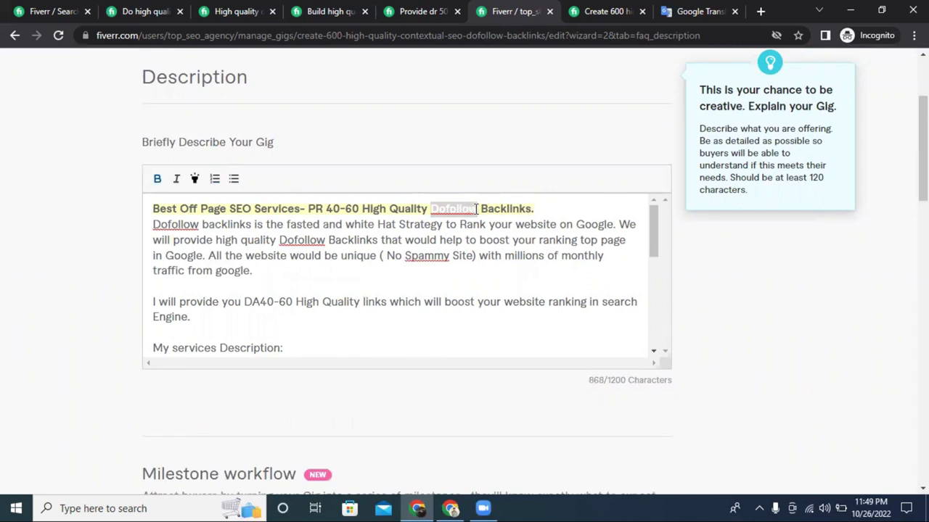
{"action": "key", "text": "ctrl+f"}
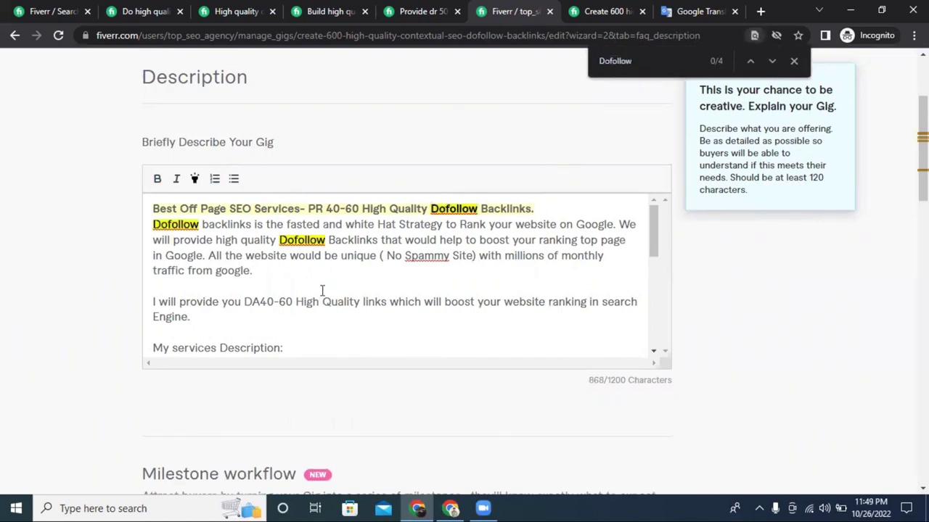
Hyphenate the first service bullet to read "I will Provide High Quality SEO Dofo-llow Backlinks", and save the description to continue to the requirements
{"action": "scroll", "coordinate": [327, 290], "scroll_direction": "down", "scroll_amount": 2}
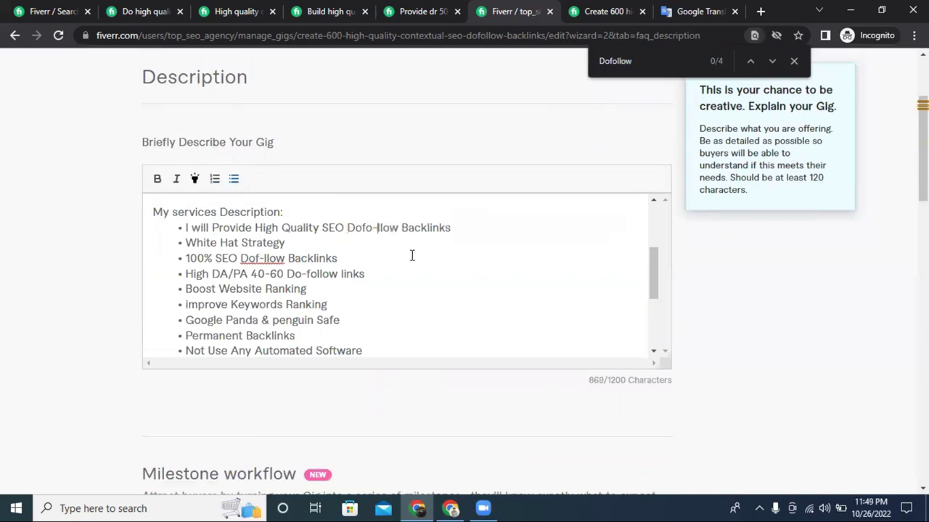
{"action": "scroll", "coordinate": [428, 260], "scroll_direction": "up", "scroll_amount": 3}
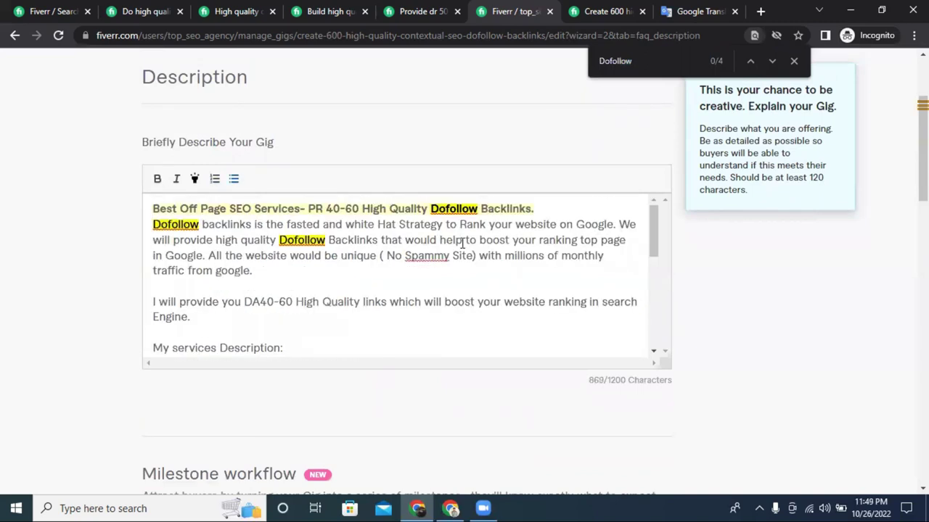
{"action": "scroll", "coordinate": [643, 266], "scroll_direction": "down", "scroll_amount": 4}
{"action": "scroll", "coordinate": [505, 235], "scroll_direction": "up", "scroll_amount": 2}
{"action": "scroll", "coordinate": [565, 247], "scroll_direction": "down", "scroll_amount": 10}
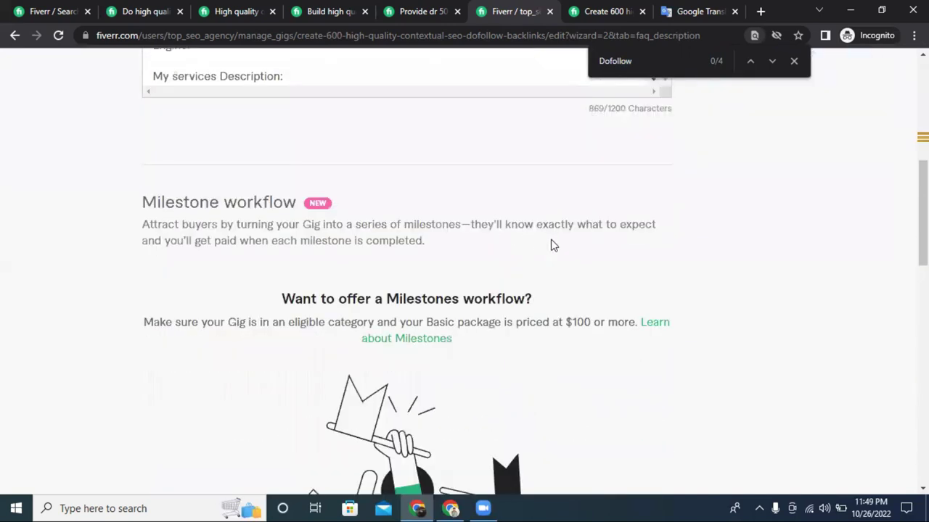
{"action": "left_click", "coordinate": [599, 236]}
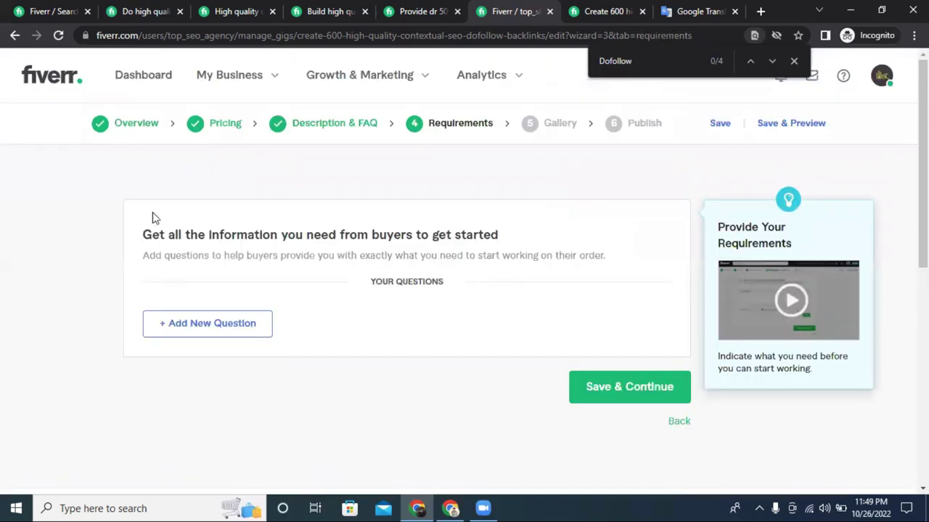
Add a new buyer question starting with the line "1. Website Link" and begin a second numbered line
{"action": "left_click", "coordinate": [190, 326]}
{"action": "left_click", "coordinate": [206, 369]}
{"action": "type", "text": "1. "}
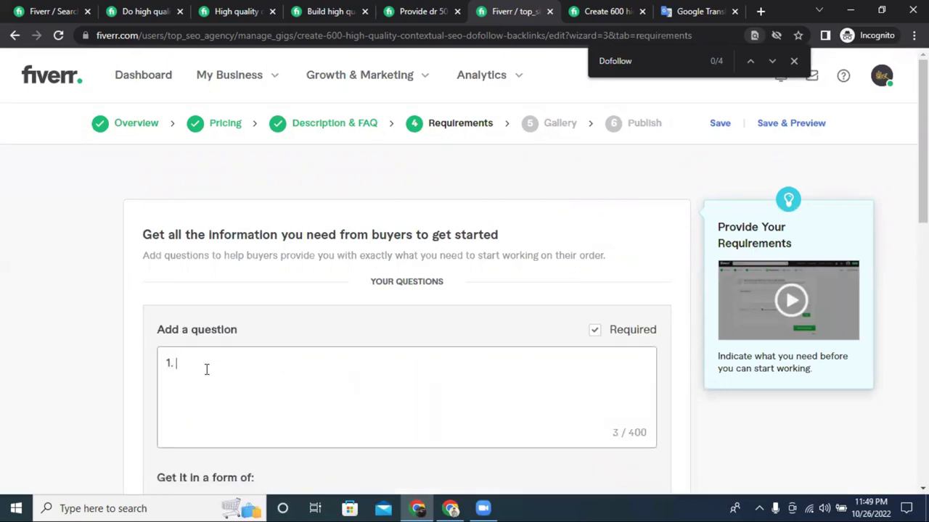
{"action": "type", "text": "Website Link"}
{"action": "key", "text": "Return"}
{"action": "type", "text": "2."}
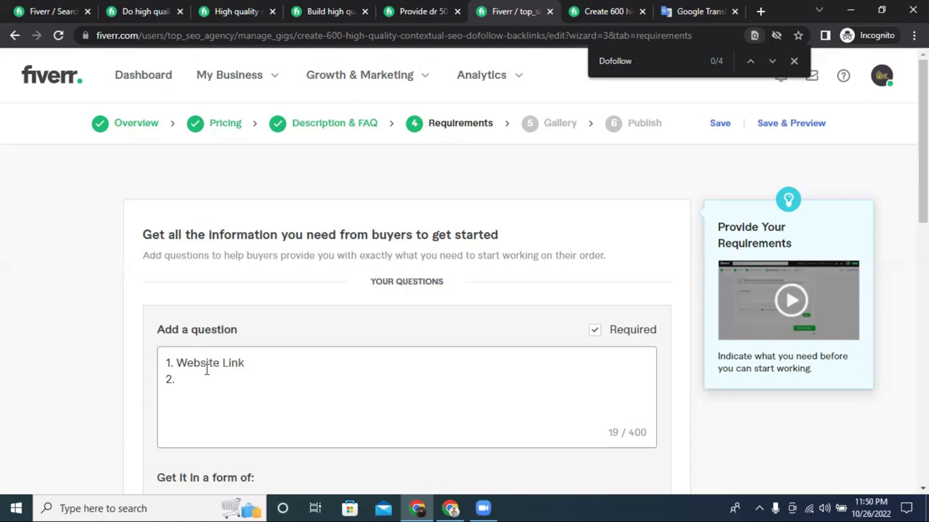
Extend the first line of the question so that it reads "1. Website Link/ Services Link"
{"action": "left_click", "coordinate": [269, 363]}
{"action": "type", "text": "/"}
{"action": "type", "text": "page"}
{"action": "key", "text": "BackSpace"}
{"action": "key", "text": "BackSpace"}
{"action": "key", "text": "BackSpace"}
{"action": "key", "text": "BackSpace"}
{"action": "key", "text": "BackSpace"}
{"action": "type", "text": "Product Link"}
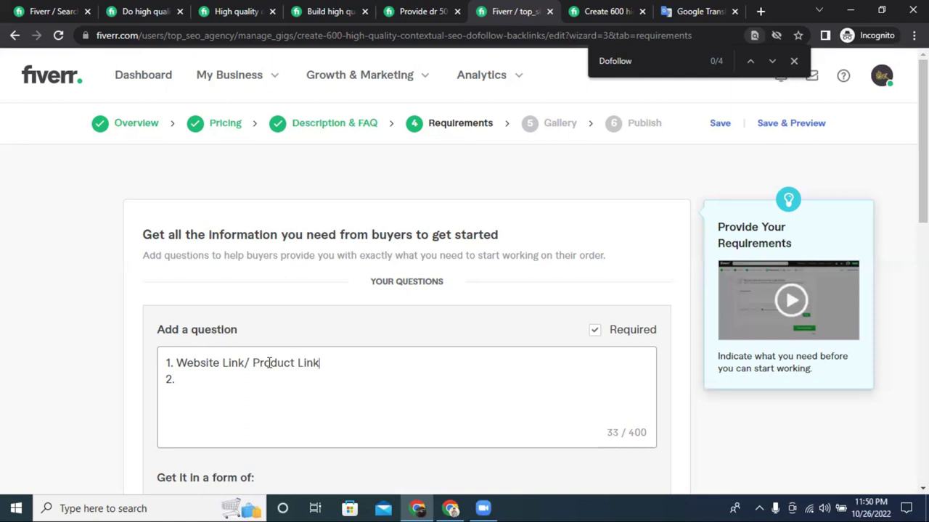
{"action": "left_click", "coordinate": [209, 362]}
{"action": "left_click_drag", "start_coordinate": [294, 364], "coordinate": [254, 363]}
{"action": "type", "text": "Servic"}
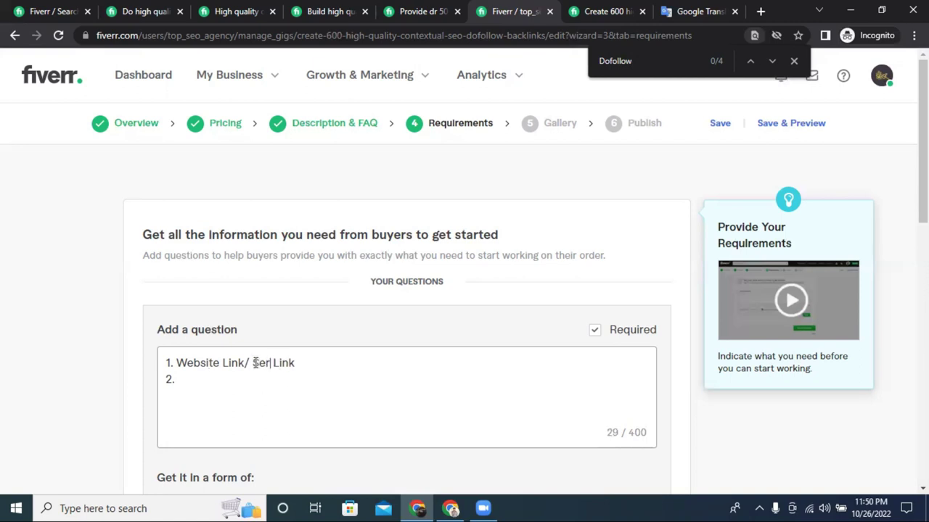
{"action": "type", "text": "es"}
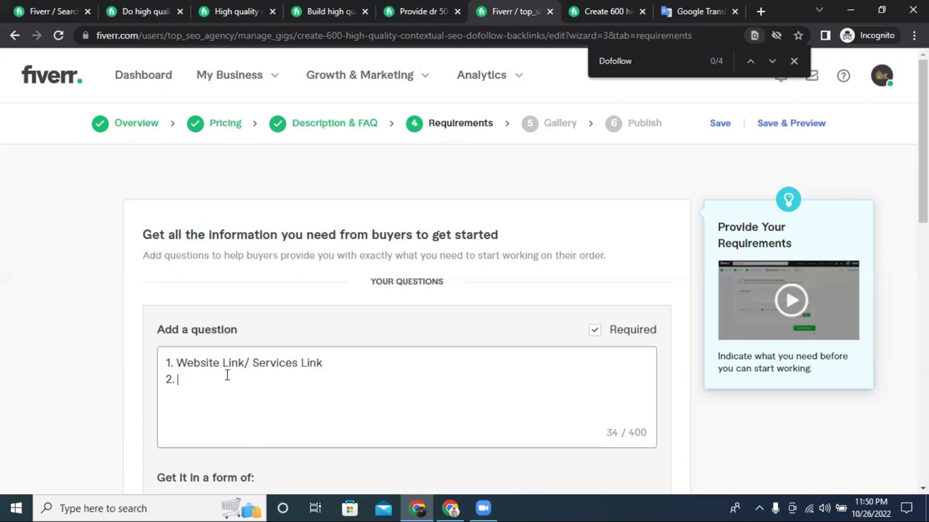
Complete the question's second line as "2. Description/Article", correcting the spelling of "Article"
{"action": "type", "text": "2. Descriptio"}
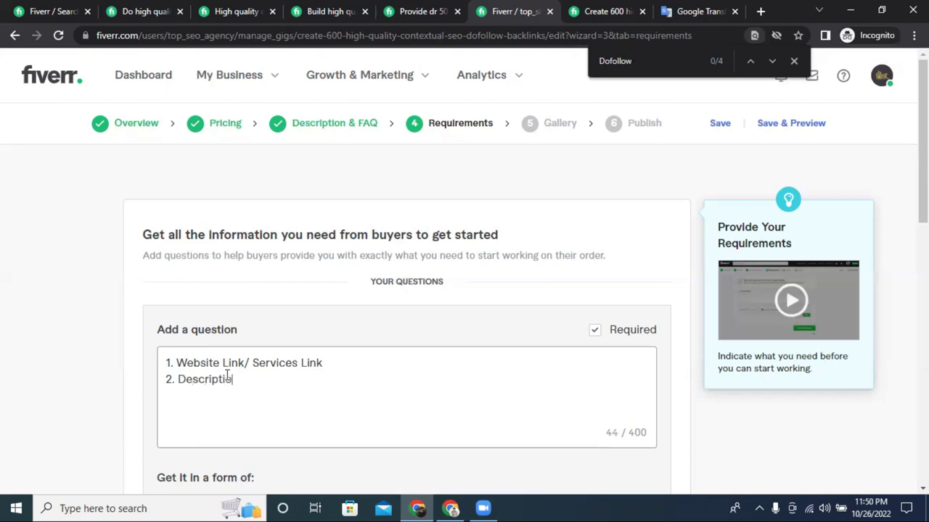
{"action": "type", "text": "n/Artical"}
{"action": "right_click", "coordinate": [258, 380]}
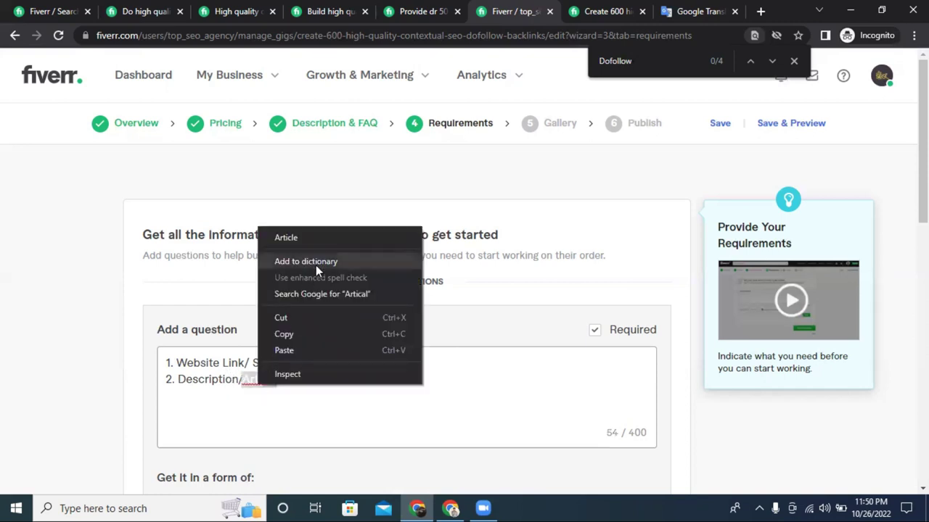
{"action": "left_click", "coordinate": [318, 241]}
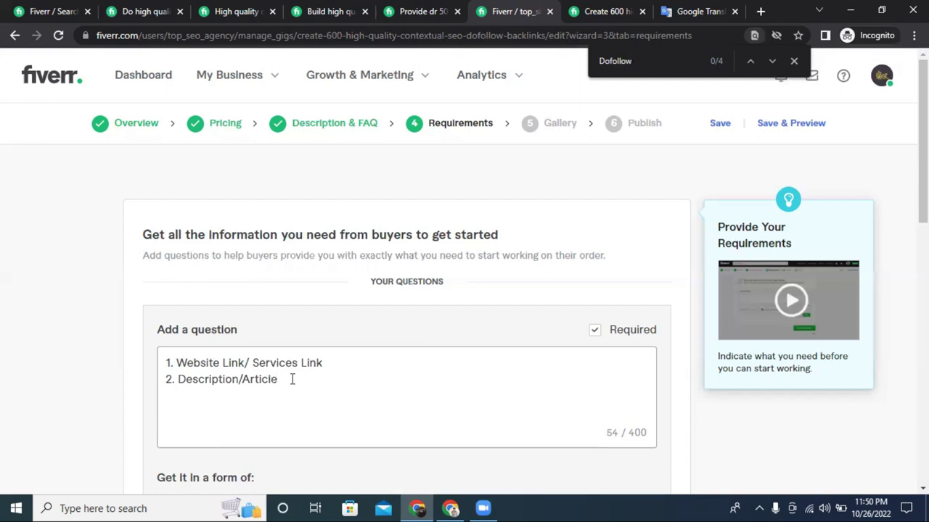
{"action": "key", "text": "BackSpace"}
{"action": "type", "text": "/"}
{"action": "key", "text": "BackSpace"}
Add "3. keywords" as the third line of the question
{"action": "key", "text": "Return"}
{"action": "type", "text": "3. keyword"}
{"action": "key", "text": "BackSpace"}
{"action": "type", "text": "s"}
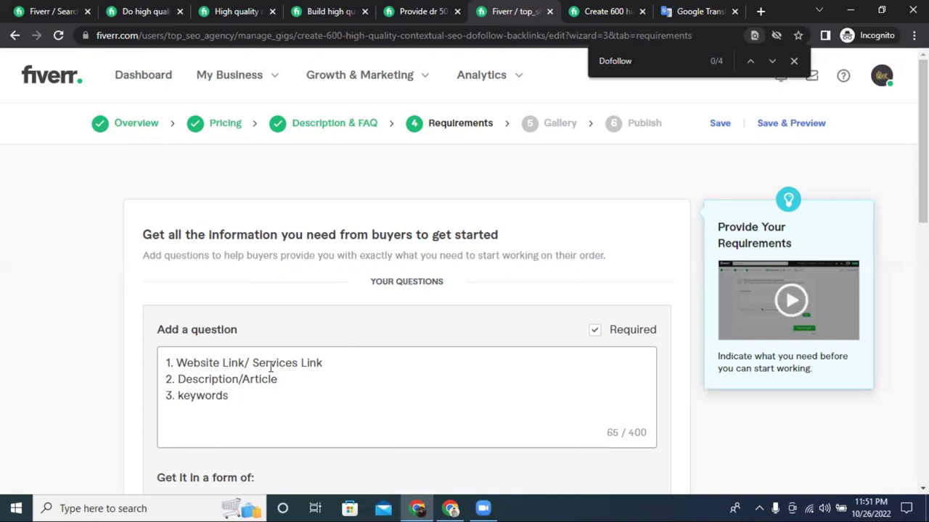
{"action": "type", "text": "/ "}
Add "4. photo/Product Image" as the fourth line of the question
{"action": "type", "text": "4"}
{"action": "type", "text": "."}
{"action": "left_click", "coordinate": [243, 401]}
{"action": "key", "text": "BackSpace"}
{"action": "type", "text": "php"}
{"action": "type", "text": "to "}
{"action": "type", "text": "/"}
{"action": "type", "text": "Prod"}
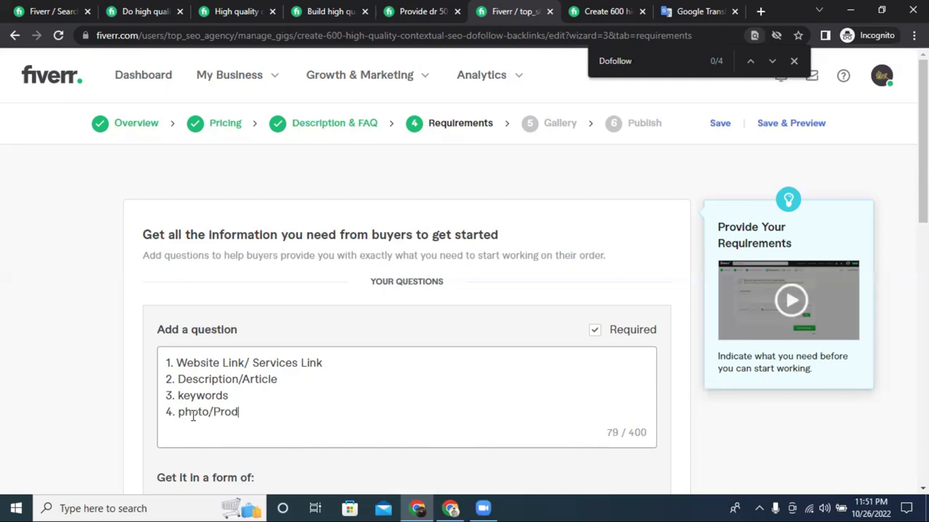
{"action": "type", "text": "uct Image"}
Set the form in which buyers answer the question to Attachment
{"action": "scroll", "coordinate": [193, 385], "scroll_direction": "down", "scroll_amount": 2}
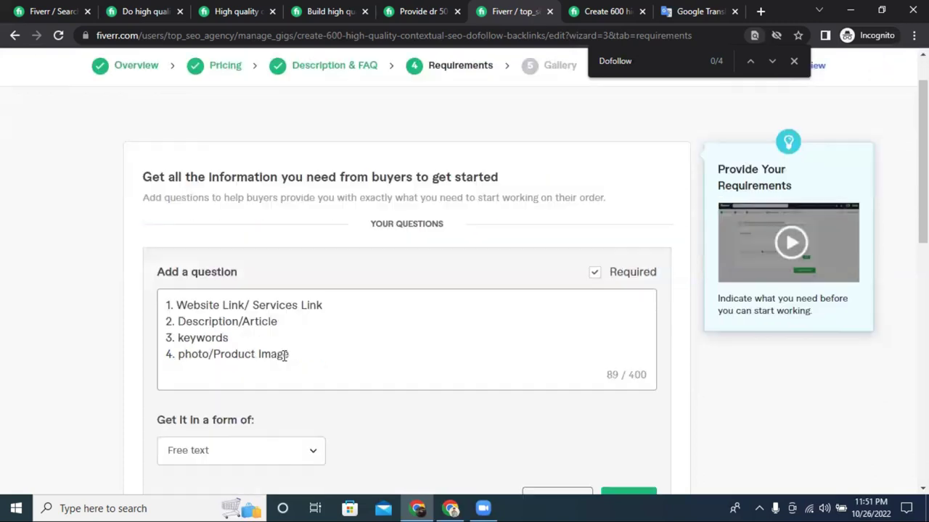
{"action": "left_click", "coordinate": [201, 373]}
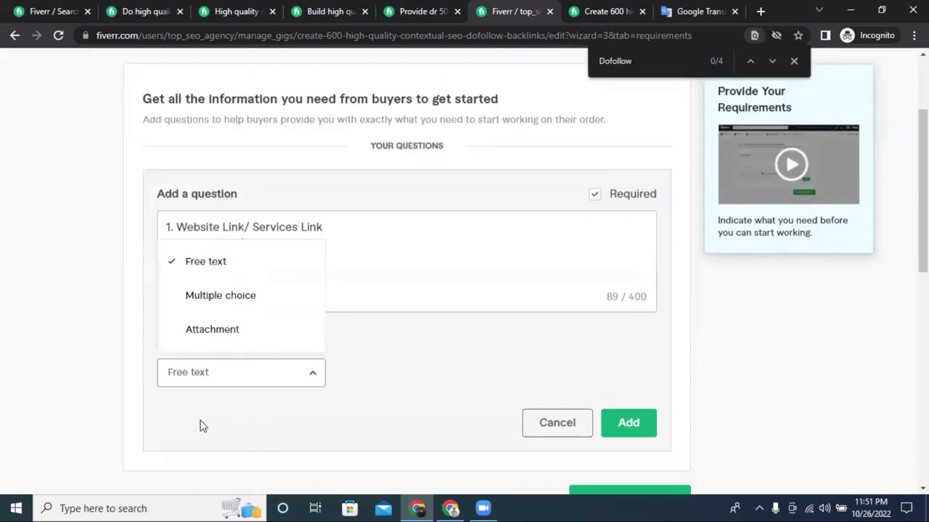
{"action": "left_click", "coordinate": [218, 327]}
{"action": "scroll", "coordinate": [283, 333], "scroll_direction": "down", "scroll_amount": 1}
{"action": "left_click", "coordinate": [236, 308]}
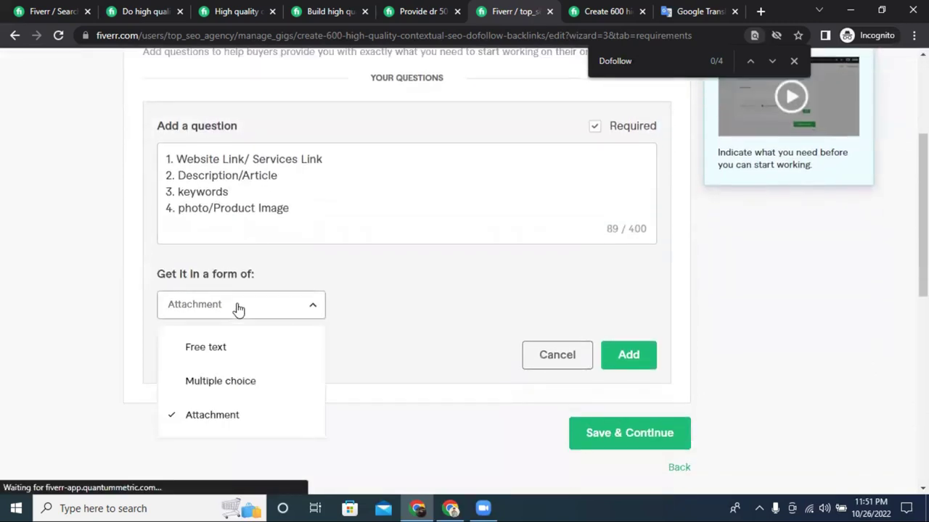
{"action": "left_click", "coordinate": [485, 287]}
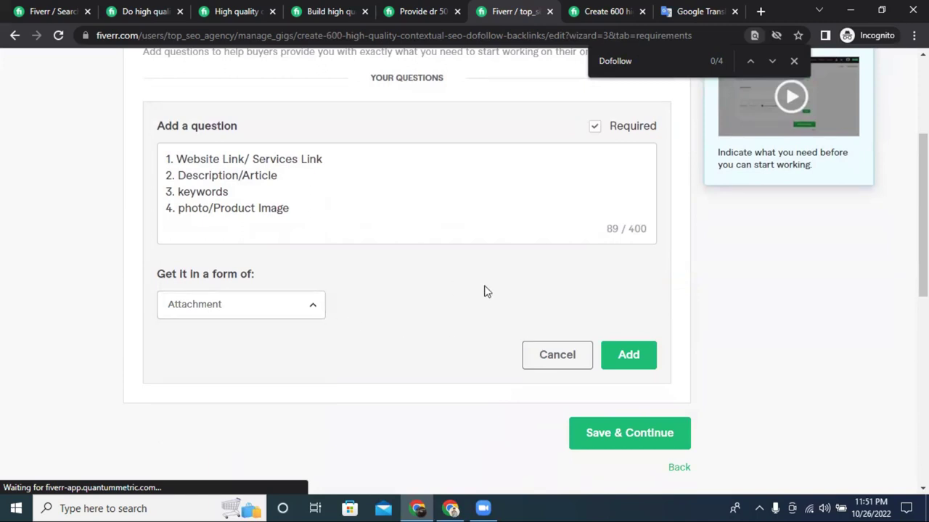
Add the question to the requirements and save them to continue to the gallery section
{"action": "left_click", "coordinate": [621, 366]}
{"action": "left_click", "coordinate": [596, 270]}
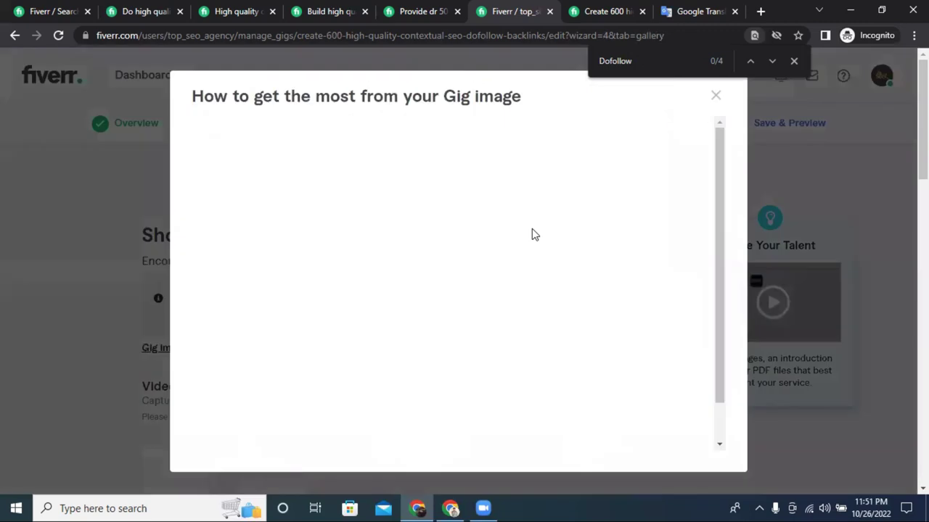
Review the gig image guidelines with their text examples and sample images, and close them
{"action": "scroll", "coordinate": [587, 271], "scroll_direction": "down", "scroll_amount": 10}
{"action": "scroll", "coordinate": [586, 271], "scroll_direction": "down", "scroll_amount": 10}
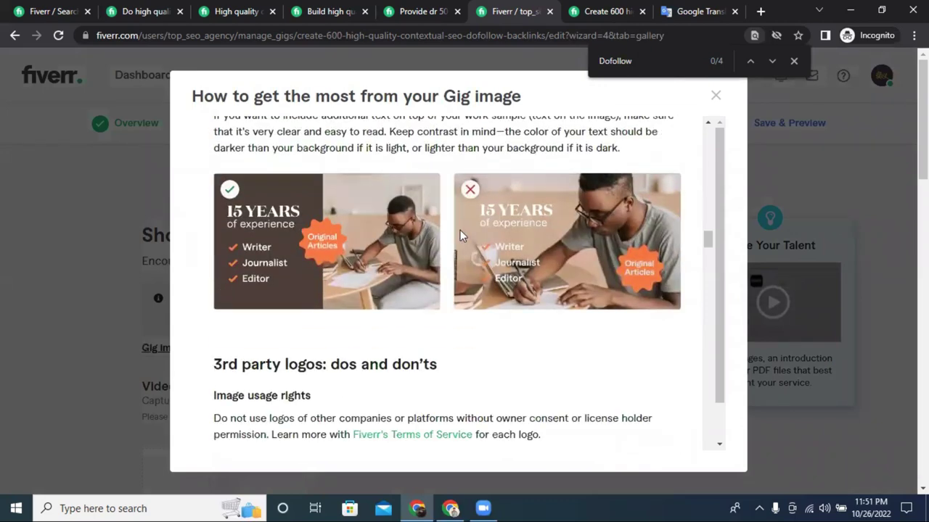
{"action": "scroll", "coordinate": [461, 236], "scroll_direction": "down", "scroll_amount": 15}
{"action": "scroll", "coordinate": [527, 263], "scroll_direction": "down", "scroll_amount": 15}
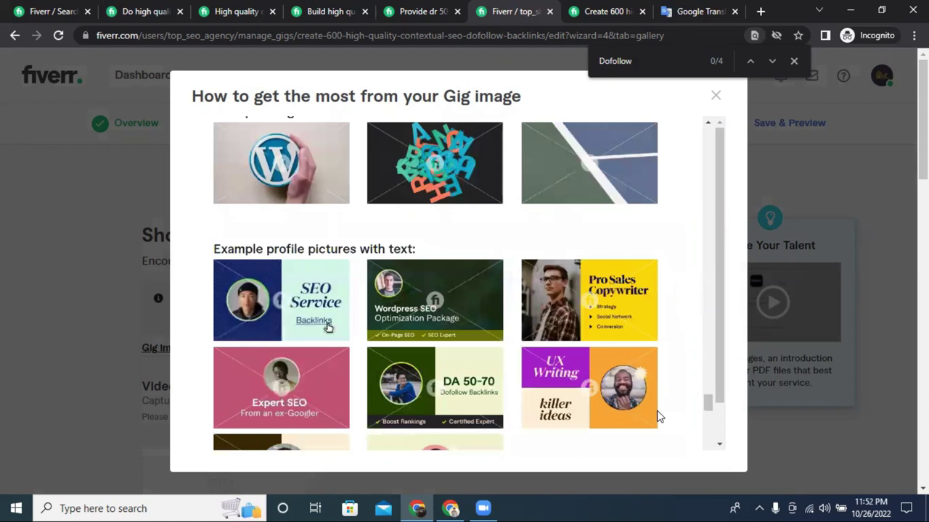
{"action": "scroll", "coordinate": [483, 318], "scroll_direction": "down", "scroll_amount": 15}
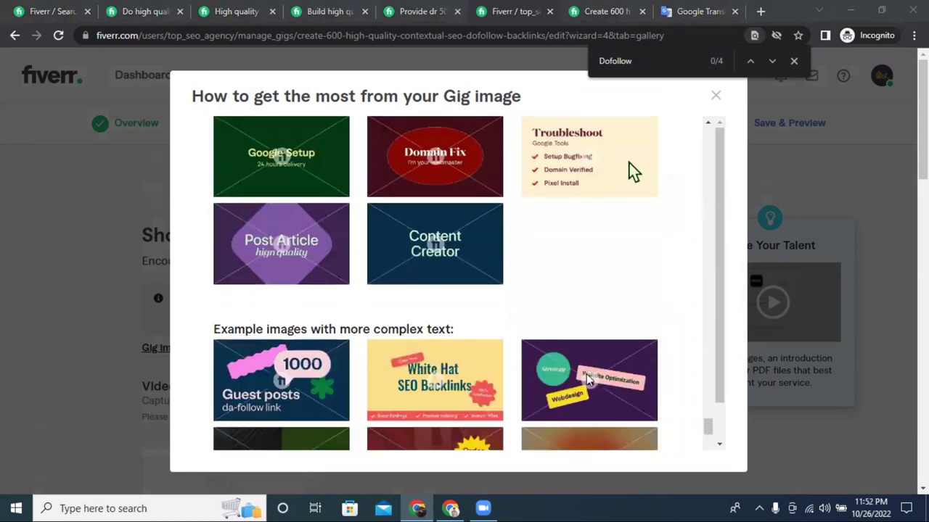
{"action": "scroll", "coordinate": [589, 388], "scroll_direction": "up", "scroll_amount": 10}
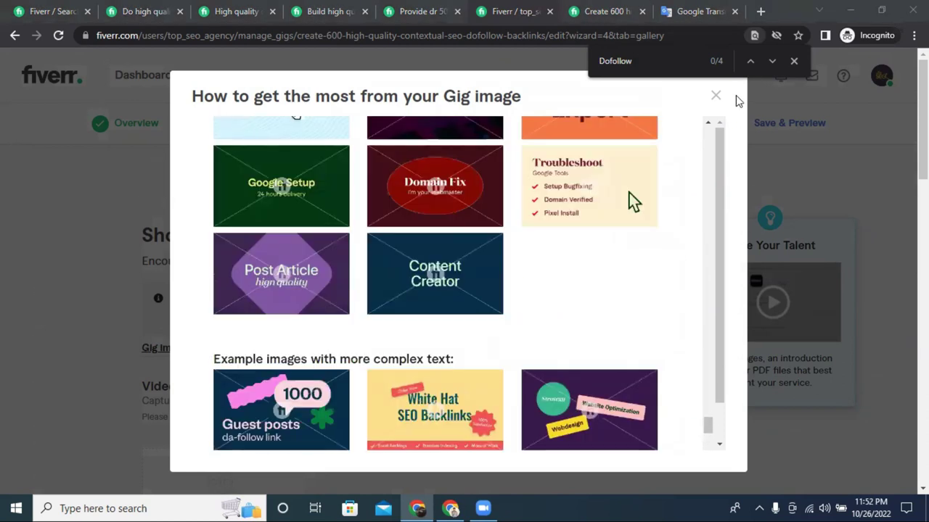
{"action": "left_click", "coordinate": [715, 95]}
Examine the gallery's video and image upload areas and highlight the tip about videos increasing user engagement
{"action": "scroll", "coordinate": [518, 338], "scroll_direction": "down", "scroll_amount": 5}
{"action": "scroll", "coordinate": [384, 310], "scroll_direction": "up", "scroll_amount": 3}
{"action": "scroll", "coordinate": [234, 322], "scroll_direction": "down", "scroll_amount": 3}
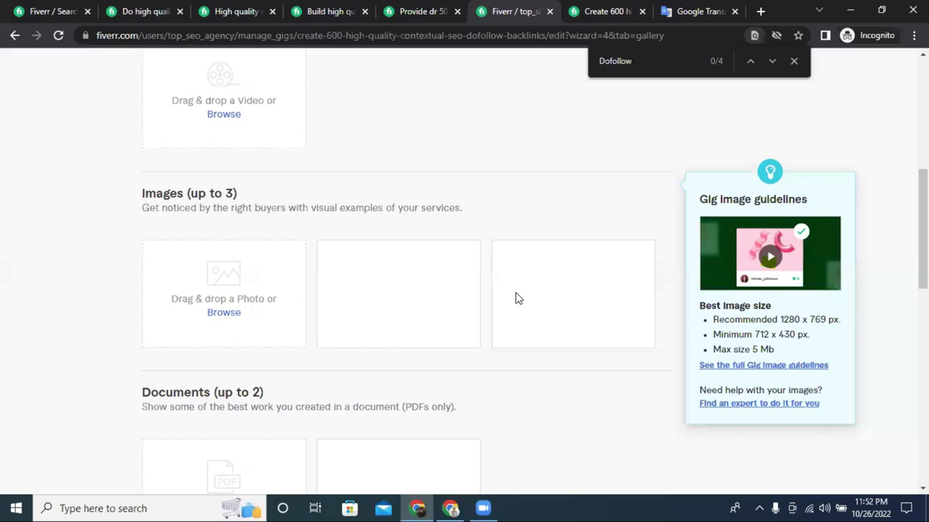
{"action": "scroll", "coordinate": [518, 299], "scroll_direction": "up", "scroll_amount": 3}
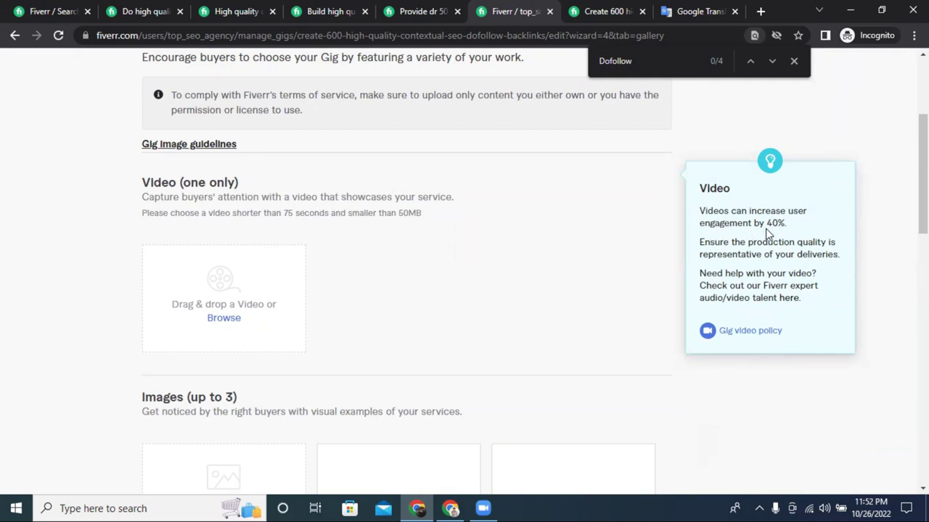
{"action": "left_click_drag", "start_coordinate": [766, 222], "coordinate": [785, 225]}
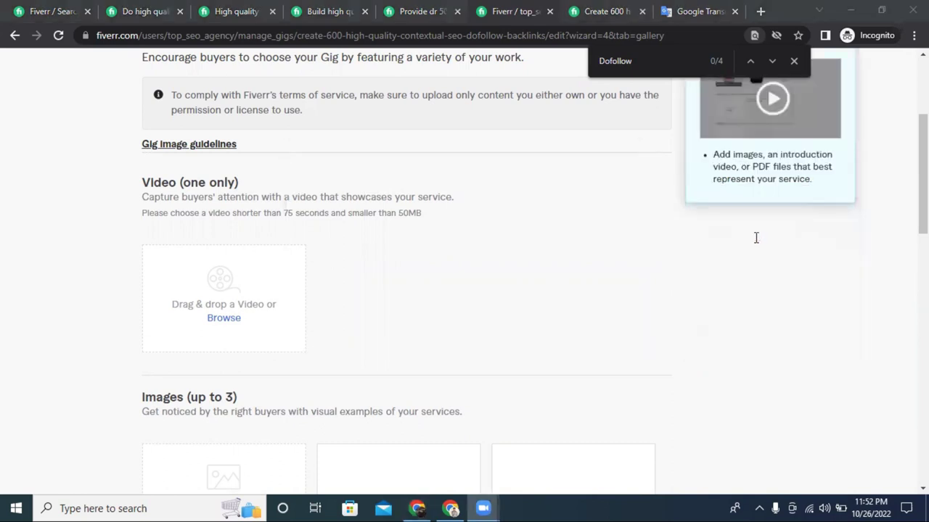
{"action": "scroll", "coordinate": [762, 231], "scroll_direction": "up", "scroll_amount": 1}
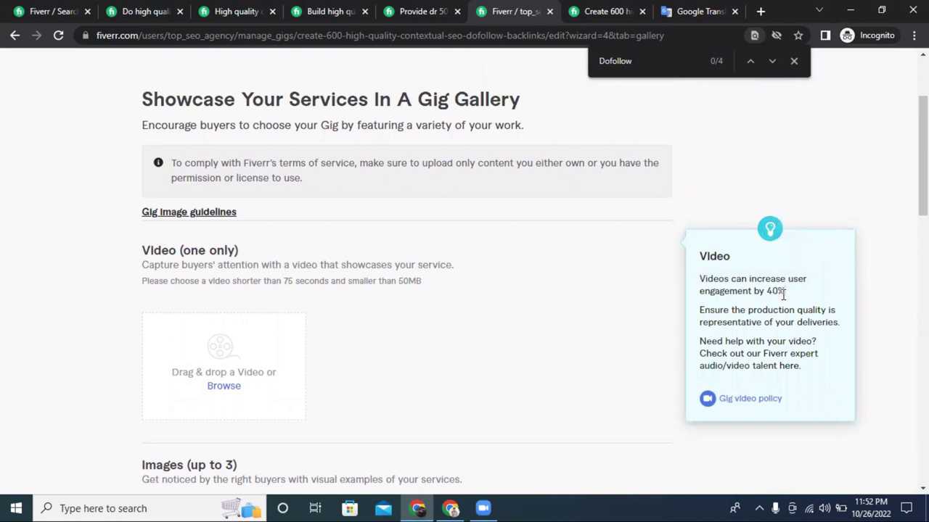
{"action": "triple_click", "coordinate": [784, 294]}
{"action": "triple_click", "coordinate": [782, 294]}
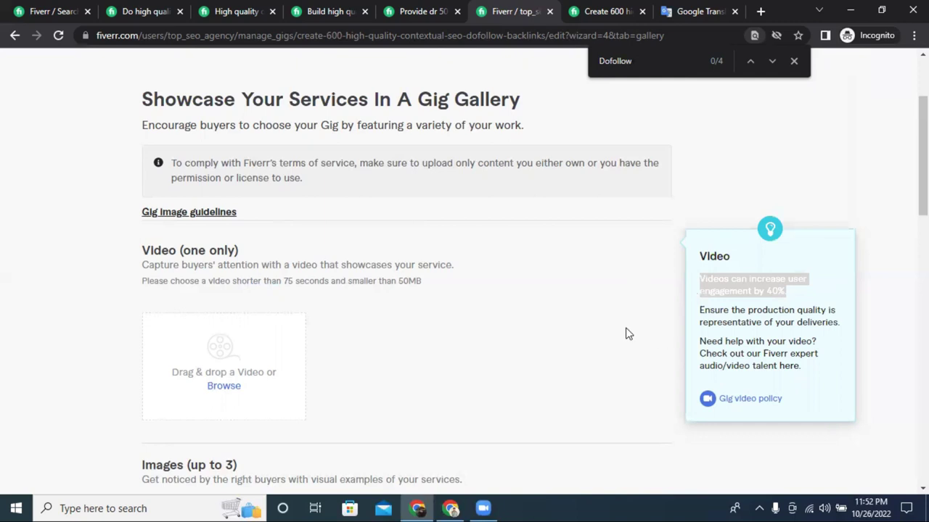
Check the recommended gig image size and the tips beside the gallery's video, image and document upload areas
{"action": "scroll", "coordinate": [470, 315], "scroll_direction": "down", "scroll_amount": 5}
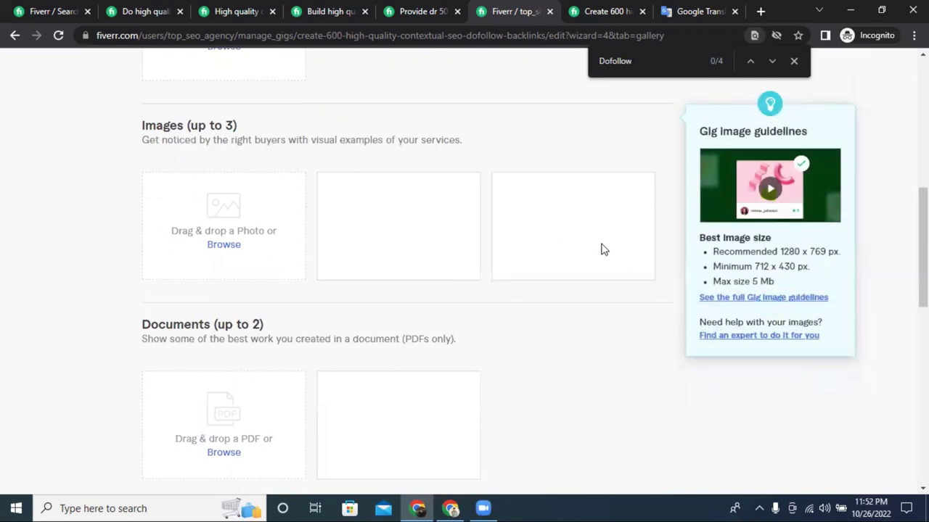
{"action": "scroll", "coordinate": [600, 250], "scroll_direction": "up", "scroll_amount": 3}
{"action": "scroll", "coordinate": [602, 253], "scroll_direction": "down", "scroll_amount": 3}
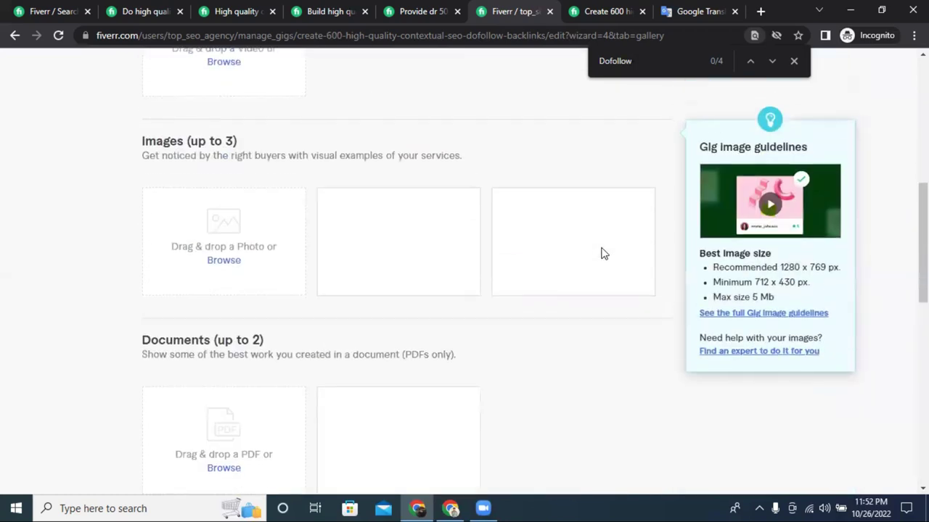
{"action": "scroll", "coordinate": [602, 253], "scroll_direction": "up", "scroll_amount": 7}
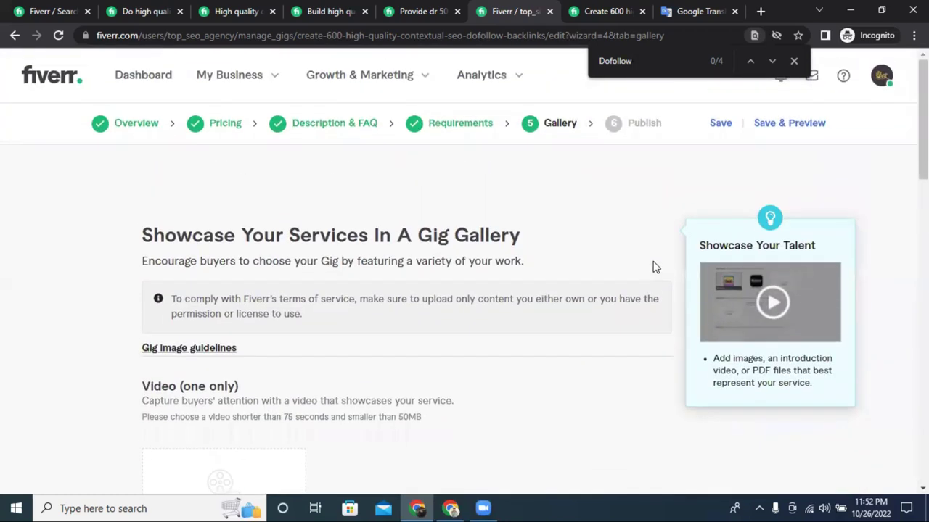
{"action": "scroll", "coordinate": [676, 269], "scroll_direction": "down", "scroll_amount": 2}
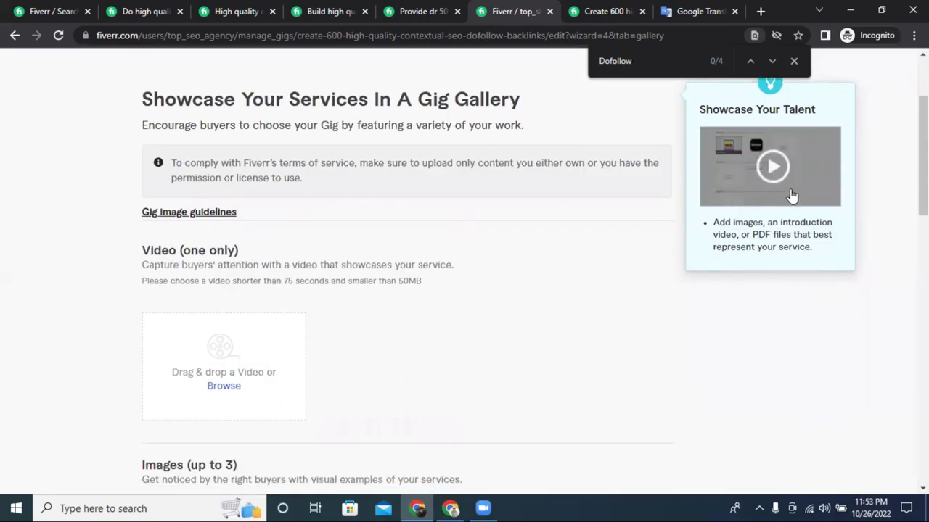
{"action": "scroll", "coordinate": [254, 309], "scroll_direction": "down", "scroll_amount": 4}
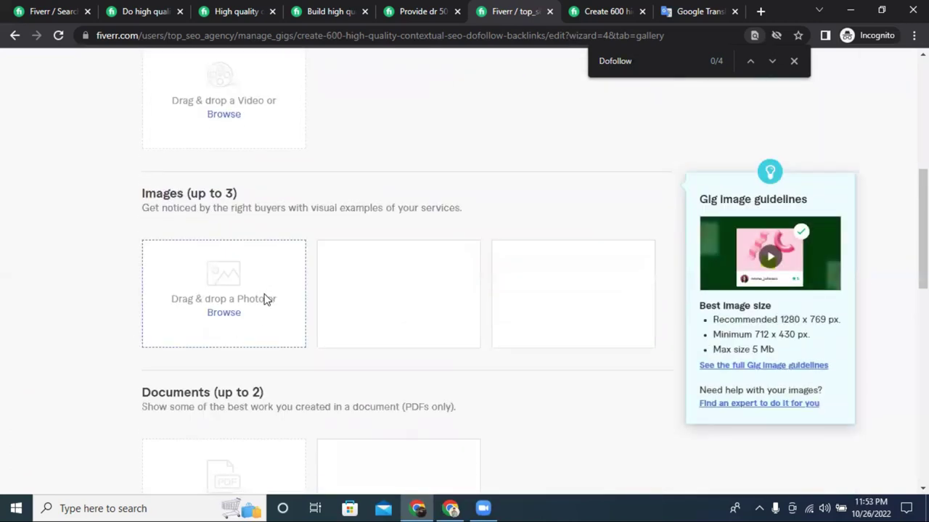
Switch to the other Chrome window and open canva.com in a new tab
{"action": "left_click", "coordinate": [451, 508]}
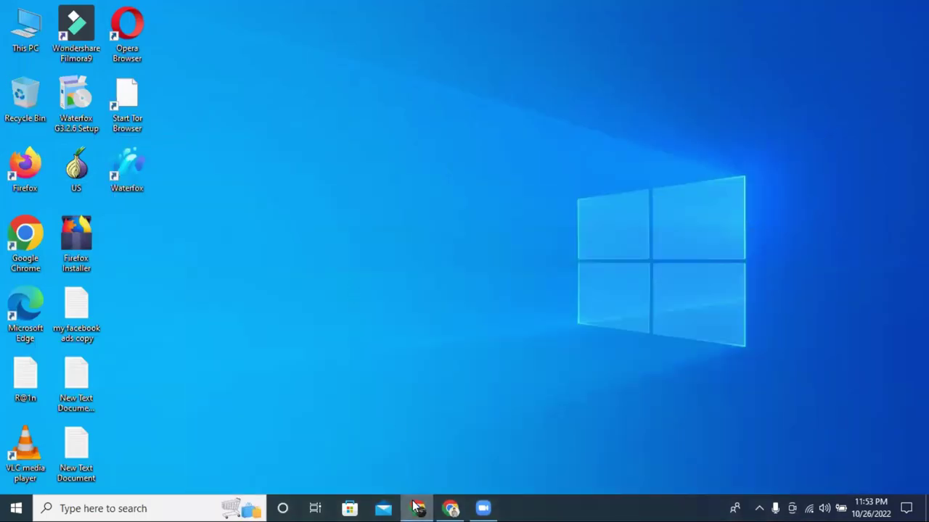
{"action": "left_click", "coordinate": [450, 507]}
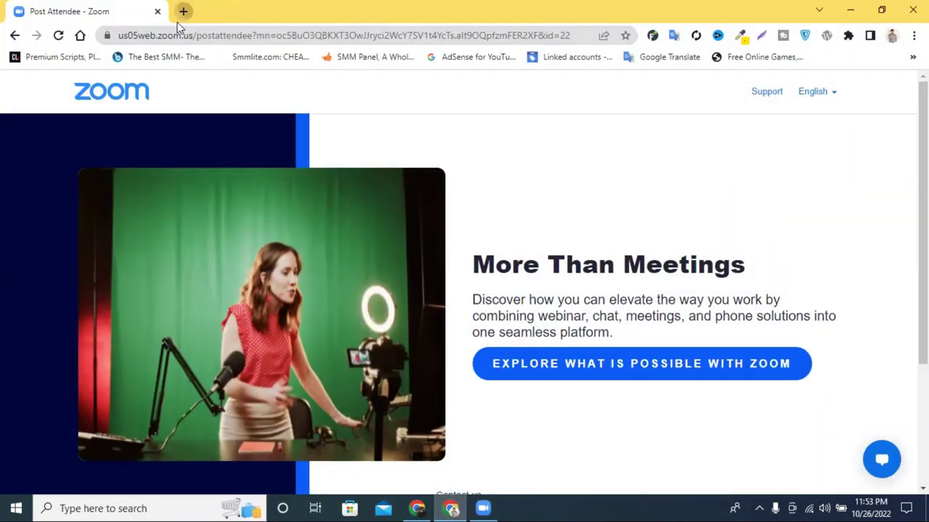
{"action": "left_click", "coordinate": [183, 11]}
{"action": "type", "text": "c"}
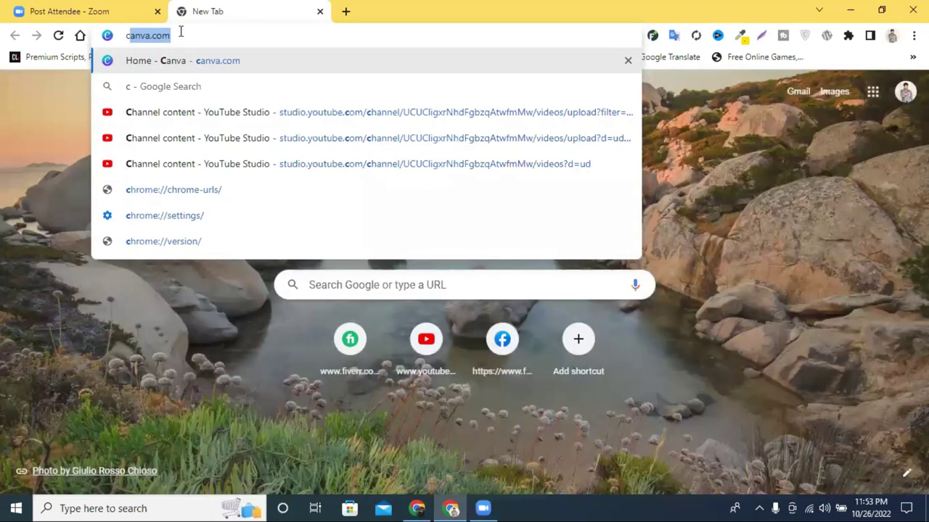
{"action": "key", "text": "Return"}
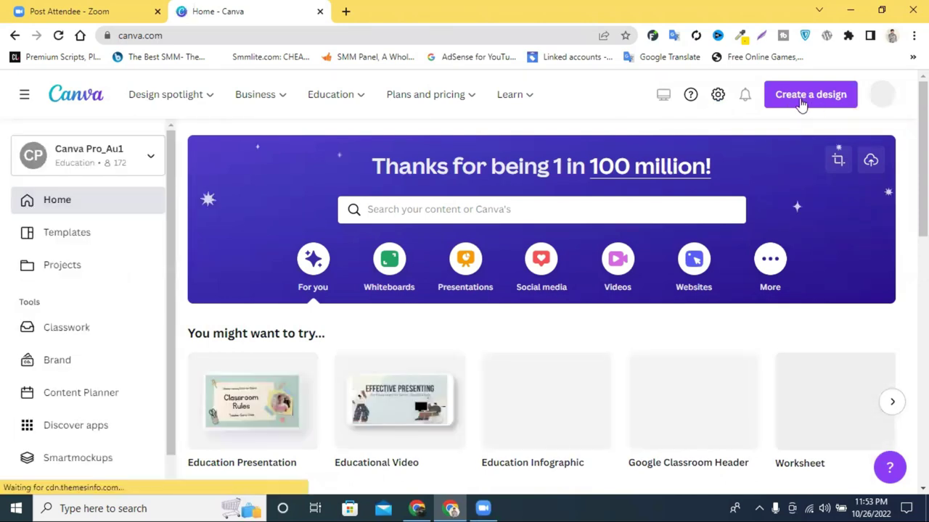
{"action": "scroll", "coordinate": [801, 105], "scroll_direction": "down", "scroll_amount": 2}
{"action": "scroll", "coordinate": [831, 129], "scroll_direction": "up", "scroll_amount": 2}
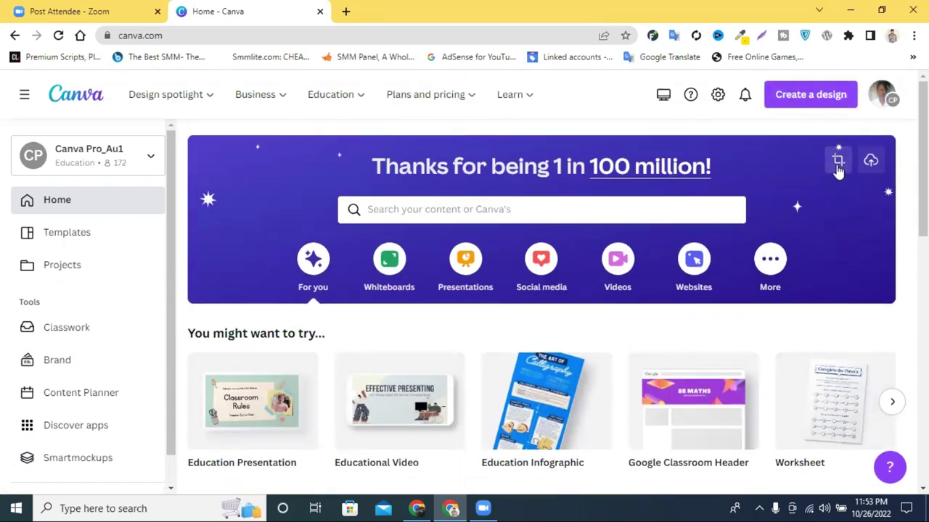
Create a new custom-size design 1280 px wide and 769 px high
{"action": "left_click", "coordinate": [811, 95]}
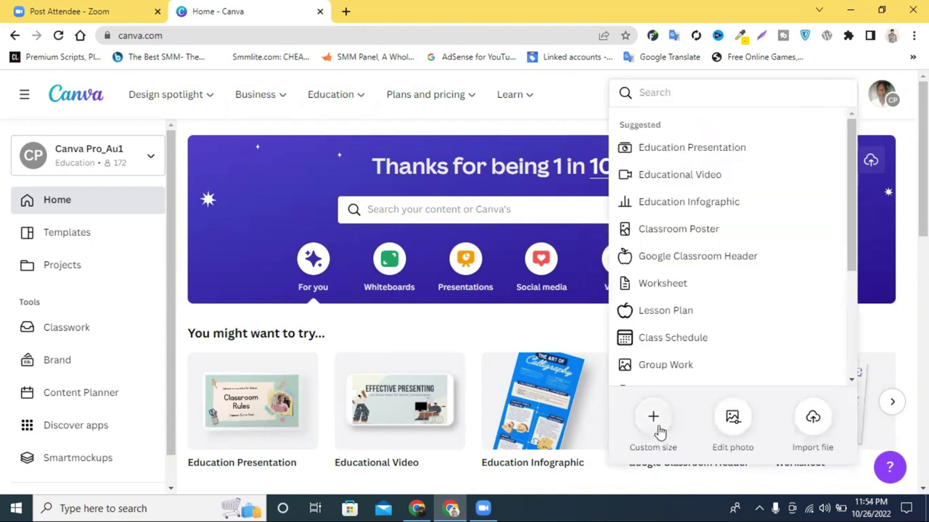
{"action": "left_click", "coordinate": [899, 164]}
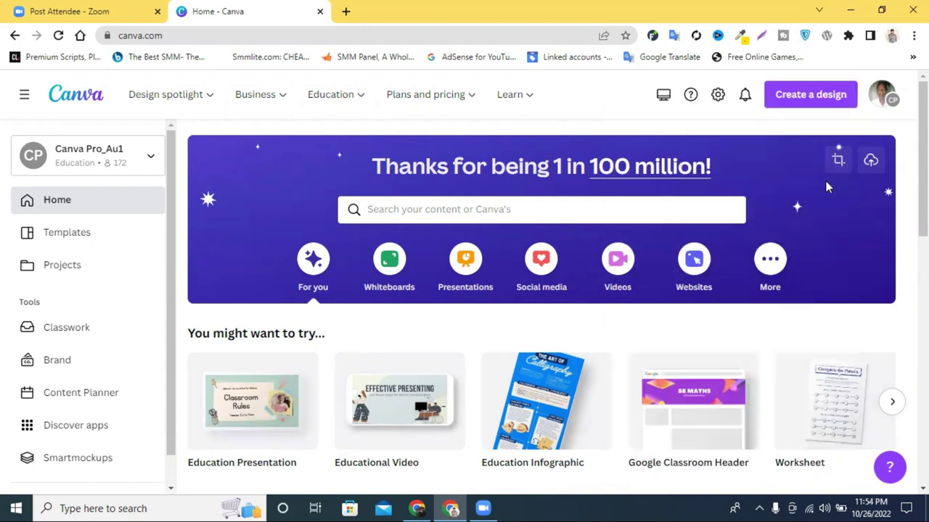
{"action": "left_click", "coordinate": [838, 165]}
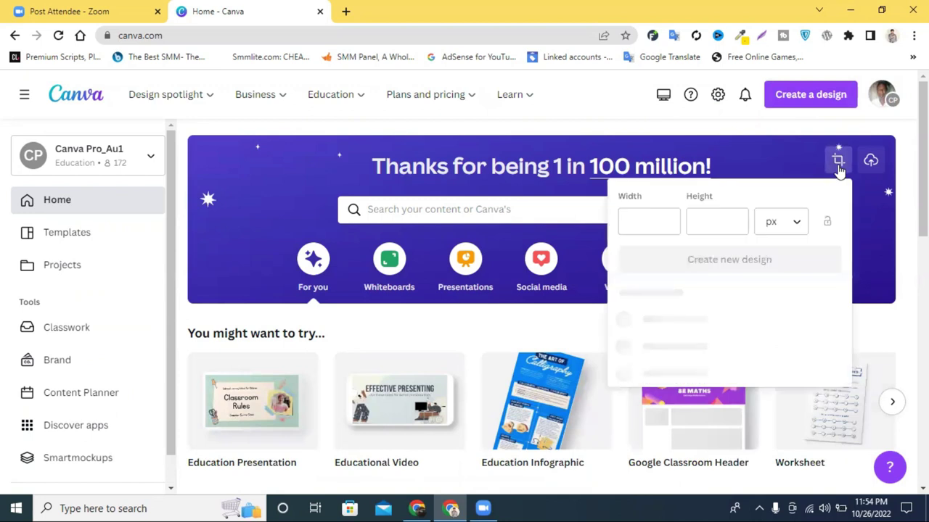
{"action": "left_click", "coordinate": [649, 222]}
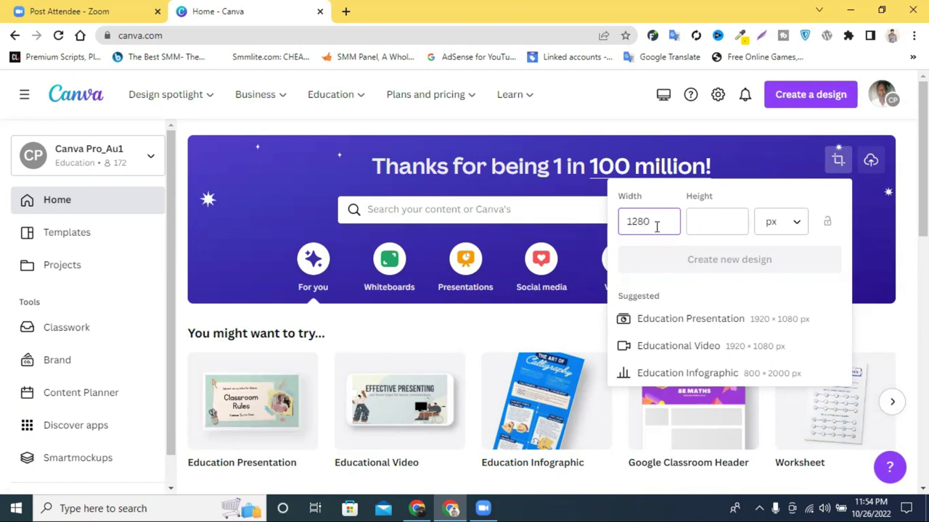
{"action": "left_click", "coordinate": [696, 223]}
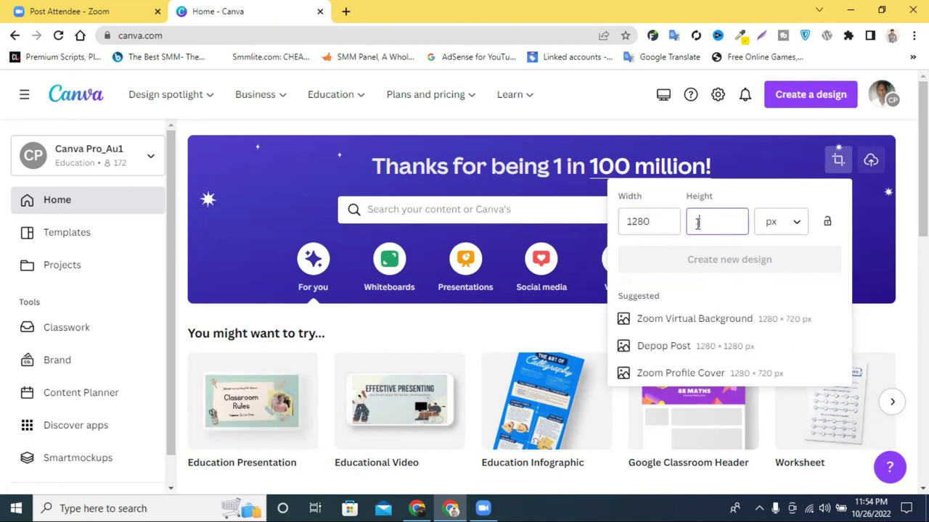
{"action": "type", "text": "1"}
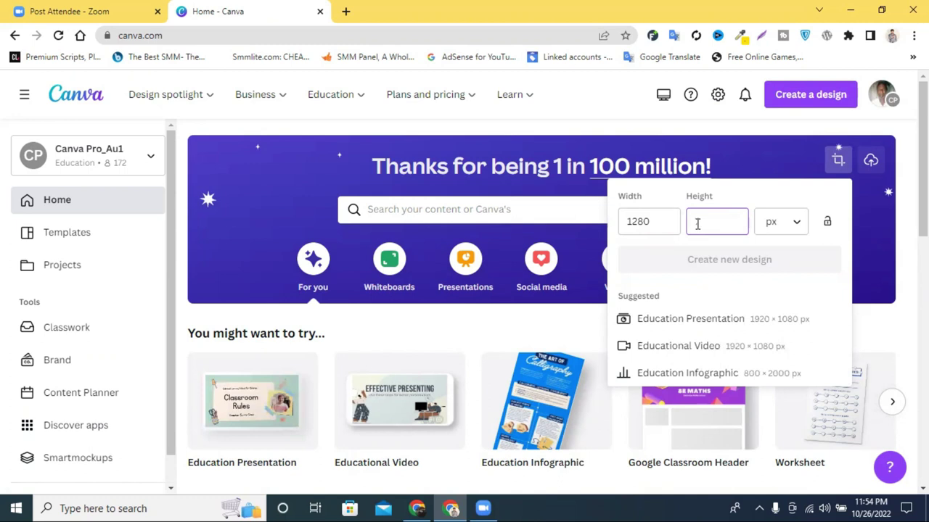
{"action": "type", "text": "2"}
{"action": "type", "text": "9"}
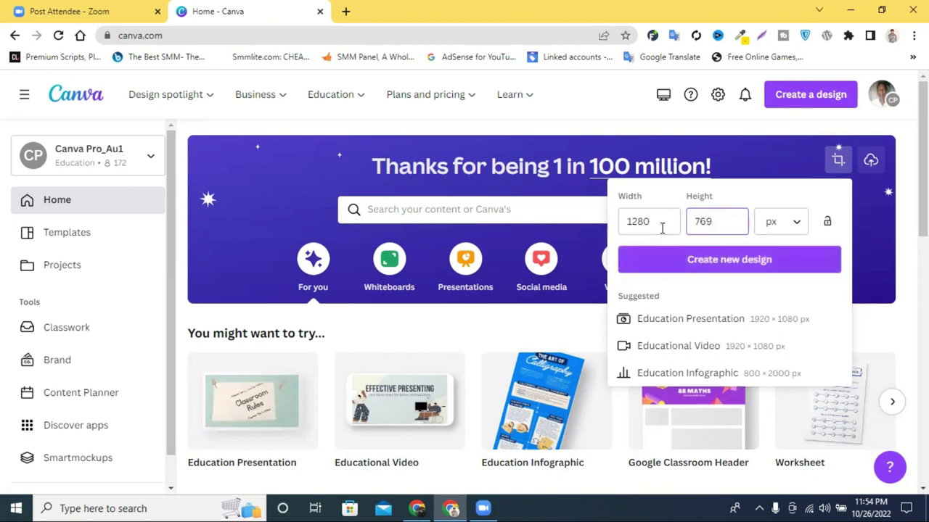
{"action": "left_click", "coordinate": [702, 261]}
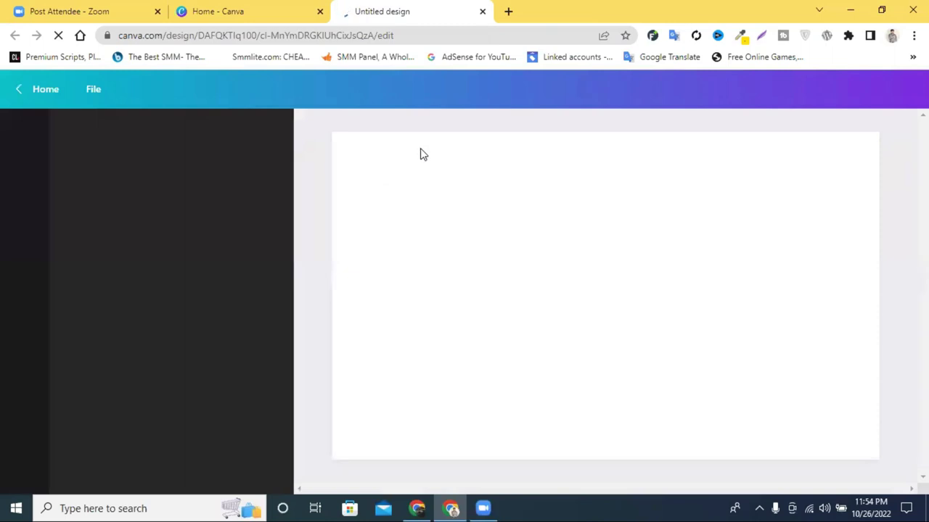
{"action": "left_click", "coordinate": [849, 36]}
{"action": "scroll", "coordinate": [756, 196], "scroll_direction": "down", "scroll_amount": 5}
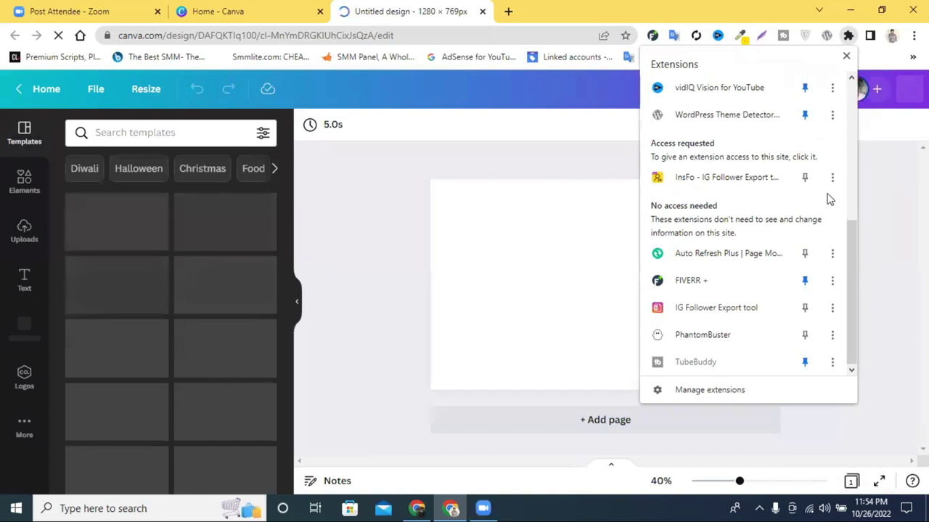
{"action": "left_click", "coordinate": [848, 36]}
{"action": "left_click", "coordinate": [848, 35]}
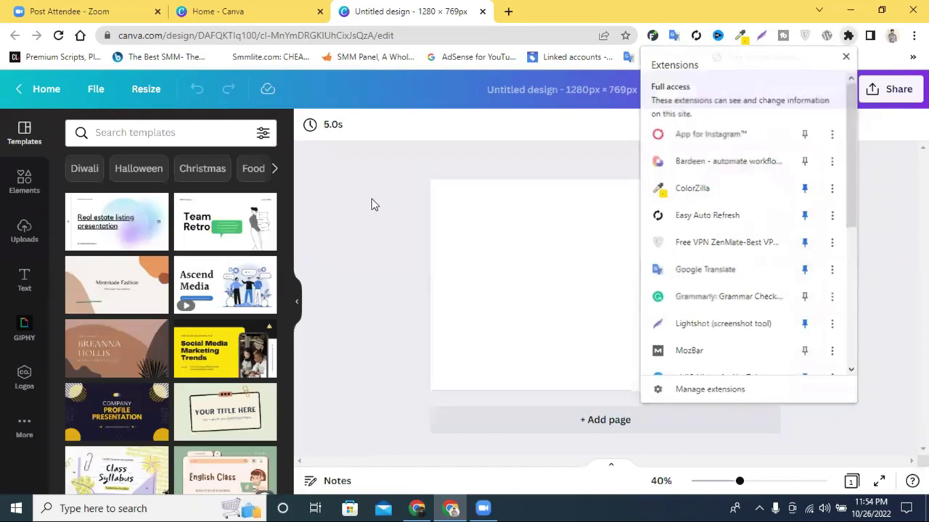
{"action": "left_click", "coordinate": [599, 250]}
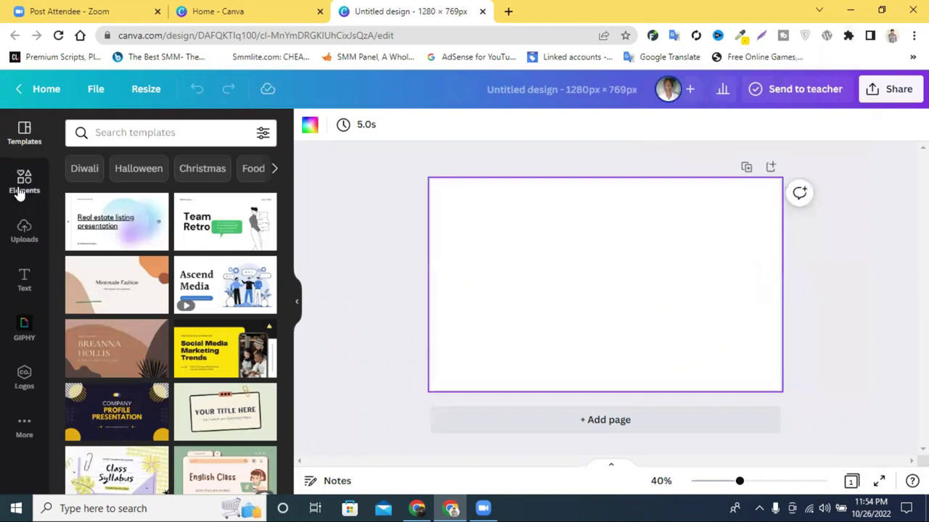
Search Canva's elements for "background" and limit the results to graphics
{"action": "left_click", "coordinate": [21, 187]}
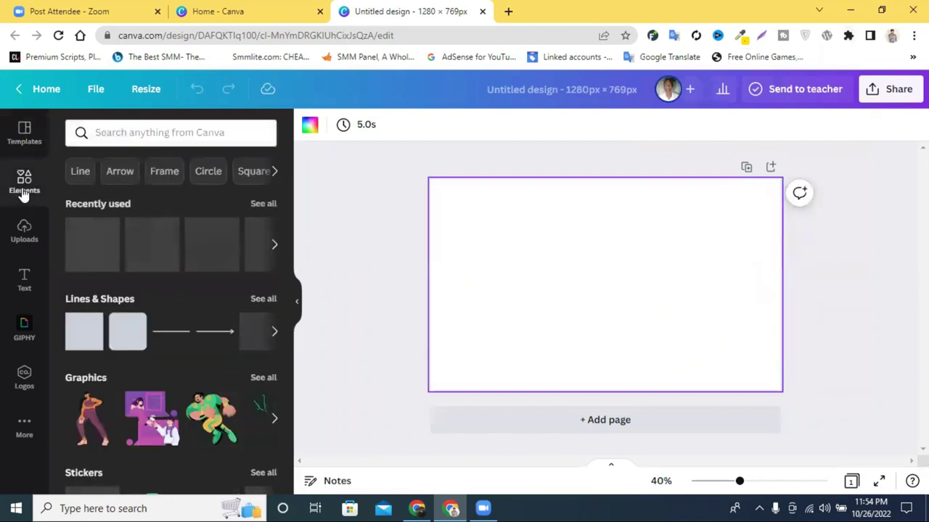
{"action": "scroll", "coordinate": [145, 262], "scroll_direction": "down", "scroll_amount": 6}
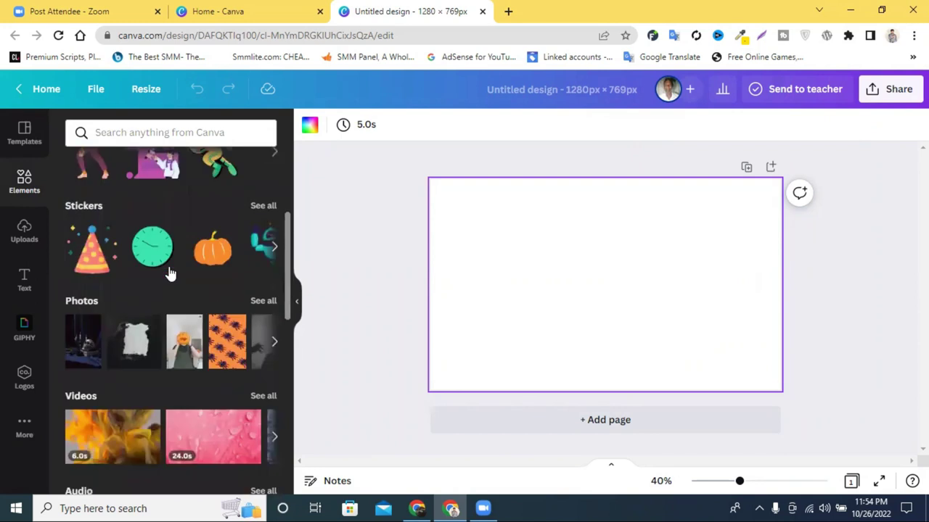
{"action": "scroll", "coordinate": [173, 268], "scroll_direction": "down", "scroll_amount": 7}
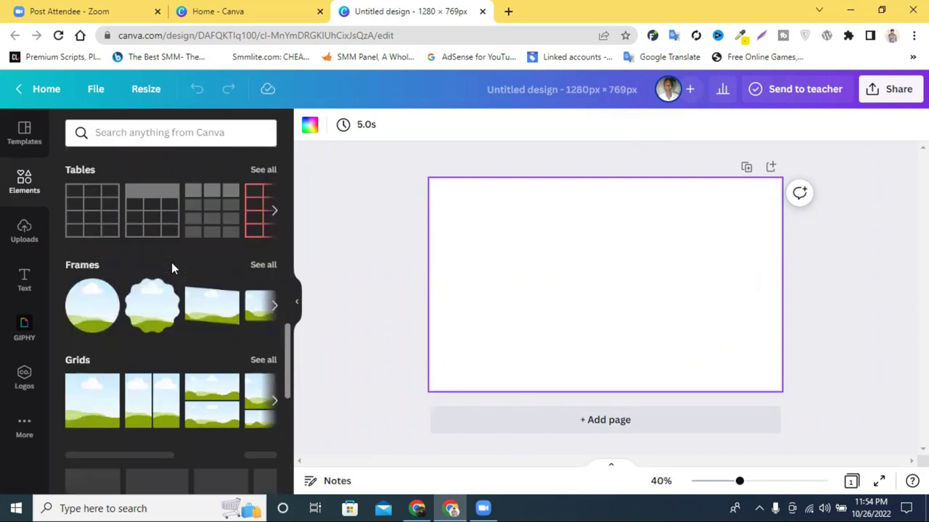
{"action": "left_click", "coordinate": [126, 131]}
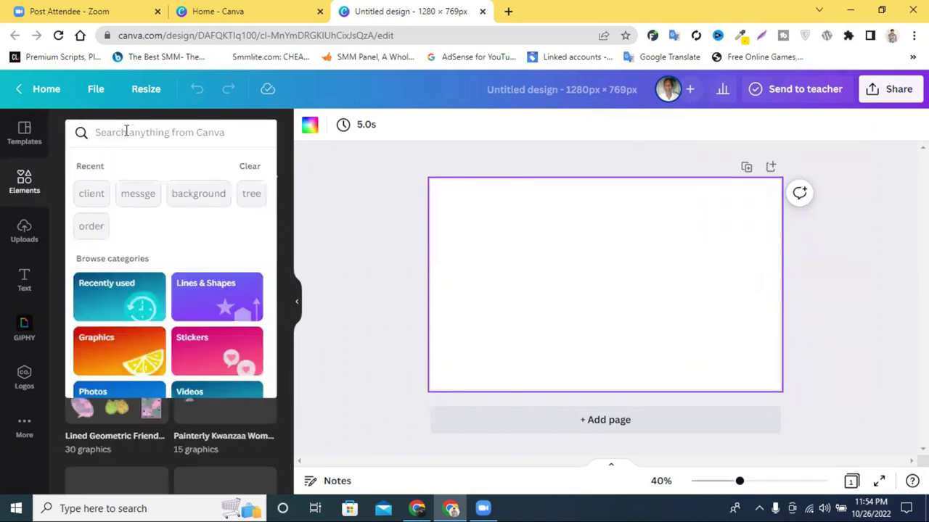
{"action": "type", "text": "bav"}
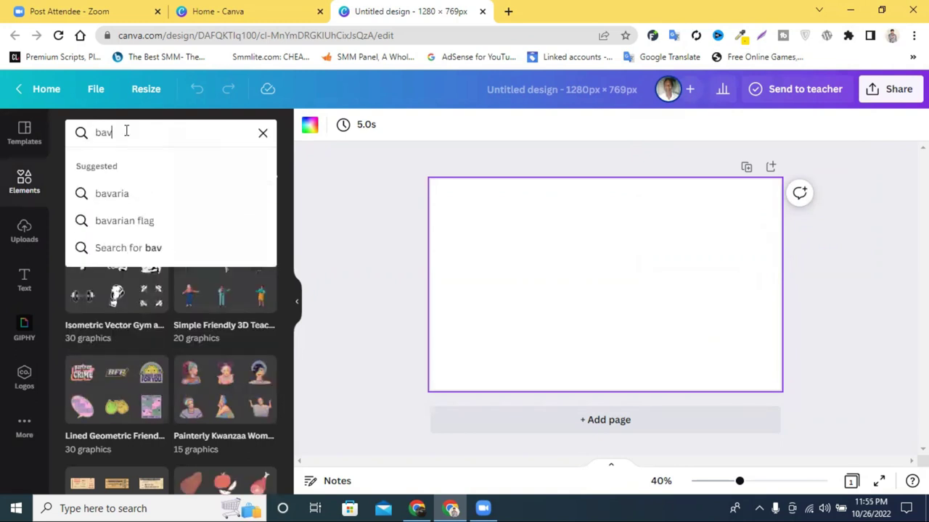
{"action": "key", "text": "BackSpace"}
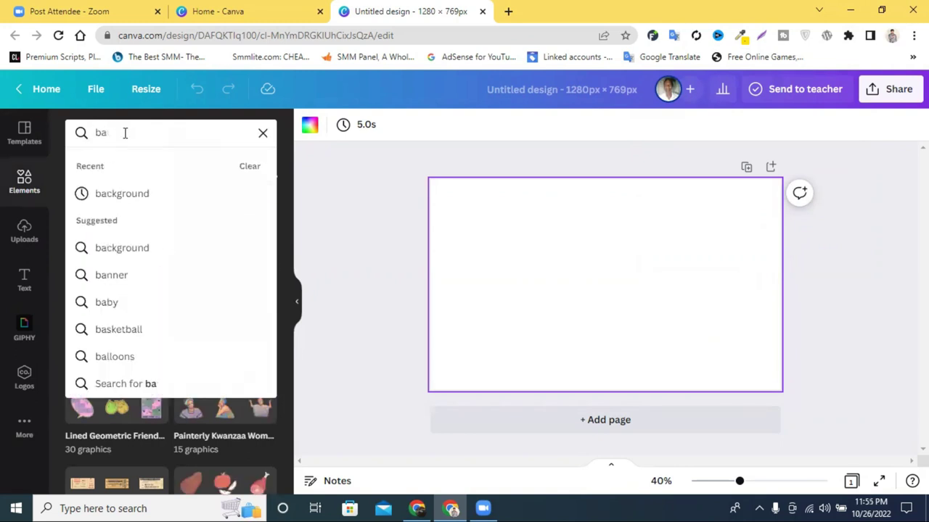
{"action": "left_click", "coordinate": [148, 199]}
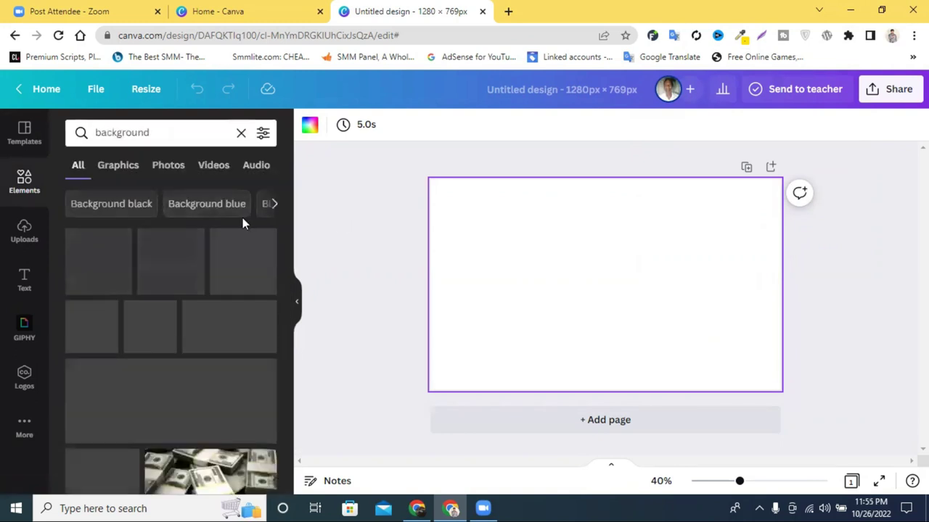
{"action": "scroll", "coordinate": [123, 281], "scroll_direction": "down", "scroll_amount": 1}
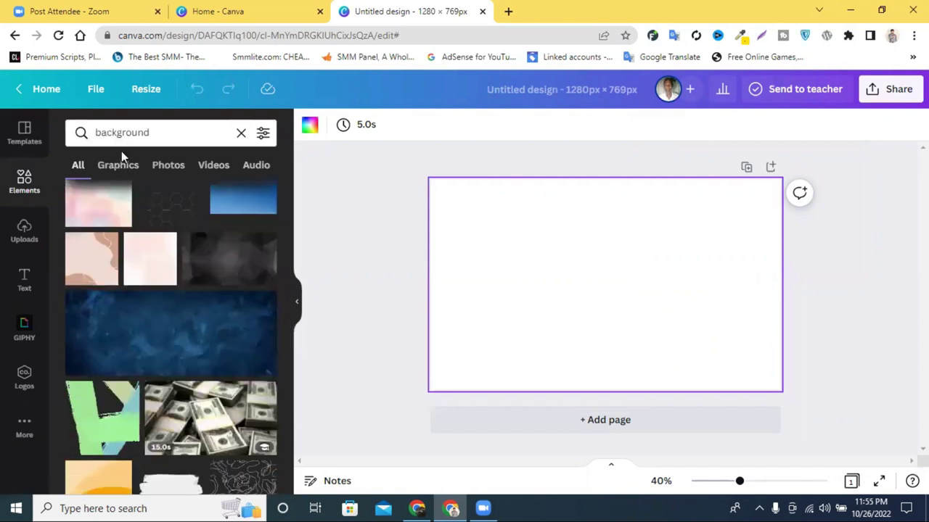
{"action": "left_click", "coordinate": [118, 165]}
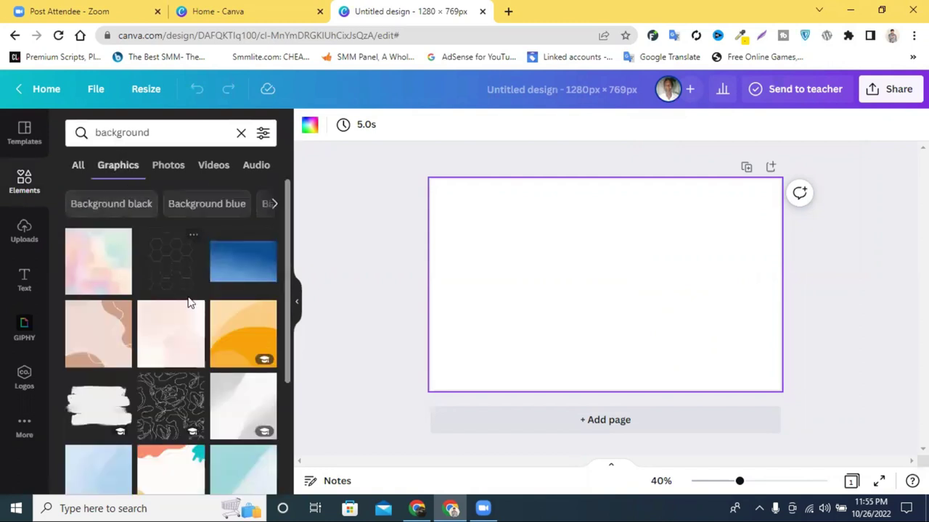
Try the yellow-orange gradient graphic as the page background, and delete it from the page
{"action": "scroll", "coordinate": [189, 293], "scroll_direction": "down", "scroll_amount": 5}
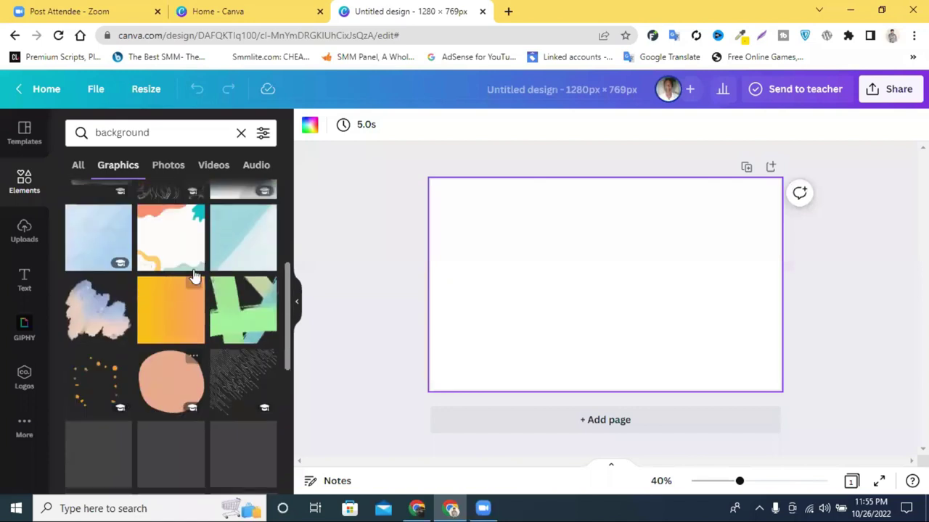
{"action": "left_click", "coordinate": [178, 317]}
{"action": "left_click_drag", "start_coordinate": [559, 269], "coordinate": [449, 259]}
{"action": "scroll", "coordinate": [249, 355], "scroll_direction": "down", "scroll_amount": 1}
{"action": "mouse_move", "coordinate": [515, 269]}
{"action": "left_mouse_down"}
{"action": "mouse_move", "coordinate": [597, 264]}
{"action": "mouse_move", "coordinate": [527, 276]}
{"action": "left_mouse_up"}
{"action": "key", "text": "Delete"}
Try the blue-purple gradient graphic as the page background, and delete it from the page
{"action": "scroll", "coordinate": [145, 297], "scroll_direction": "down", "scroll_amount": 5}
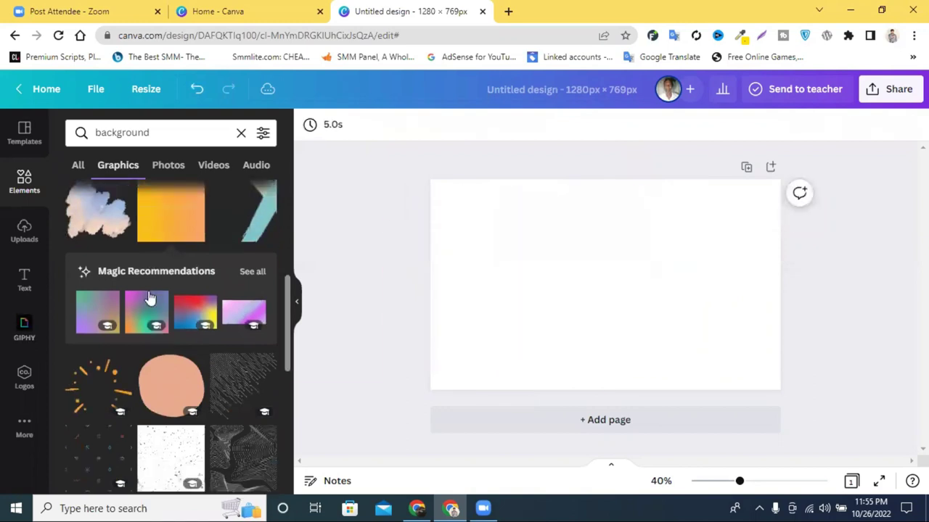
{"action": "scroll", "coordinate": [167, 319], "scroll_direction": "down", "scroll_amount": 5}
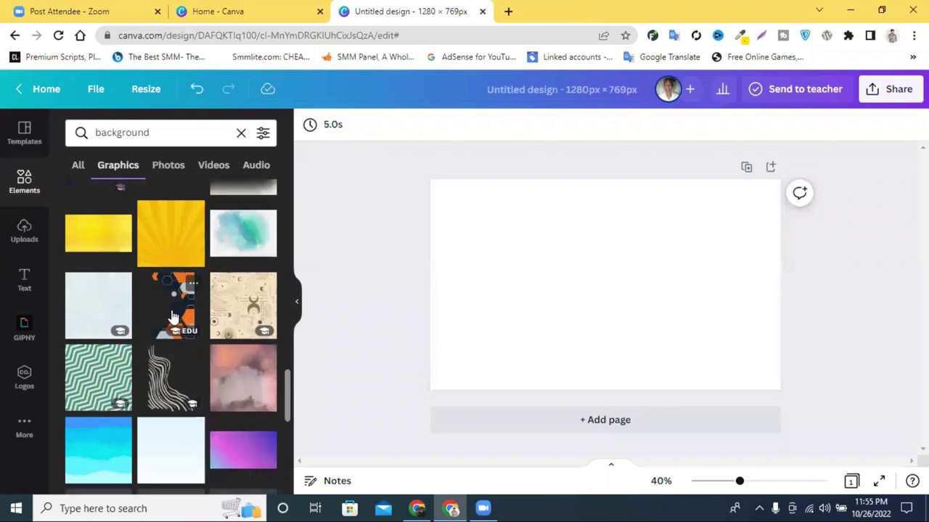
{"action": "scroll", "coordinate": [138, 316], "scroll_direction": "up", "scroll_amount": 2}
{"action": "left_click", "coordinate": [102, 307]}
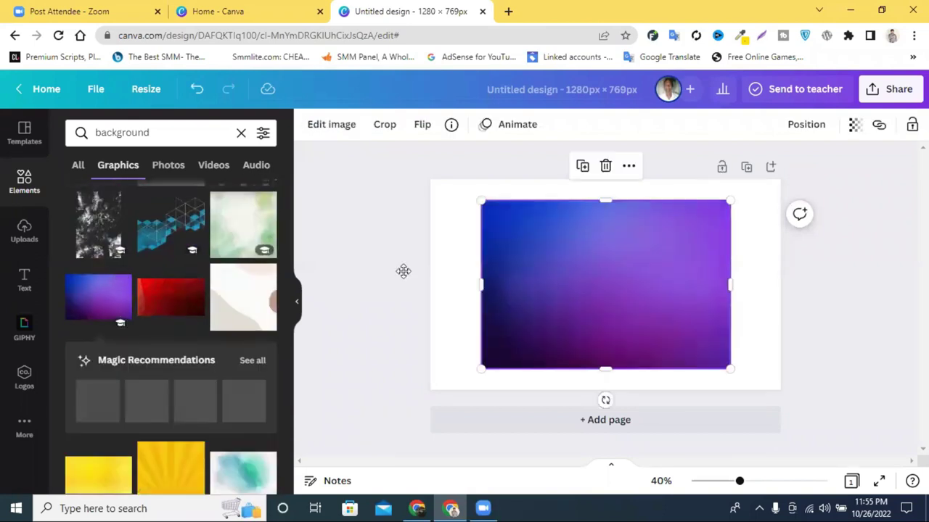
{"action": "key", "text": "Delete"}
Try the faint dark graphic from the background results as the page background, and remove it from the page
{"action": "scroll", "coordinate": [182, 321], "scroll_direction": "down", "scroll_amount": 5}
{"action": "scroll", "coordinate": [187, 310], "scroll_direction": "down", "scroll_amount": 10}
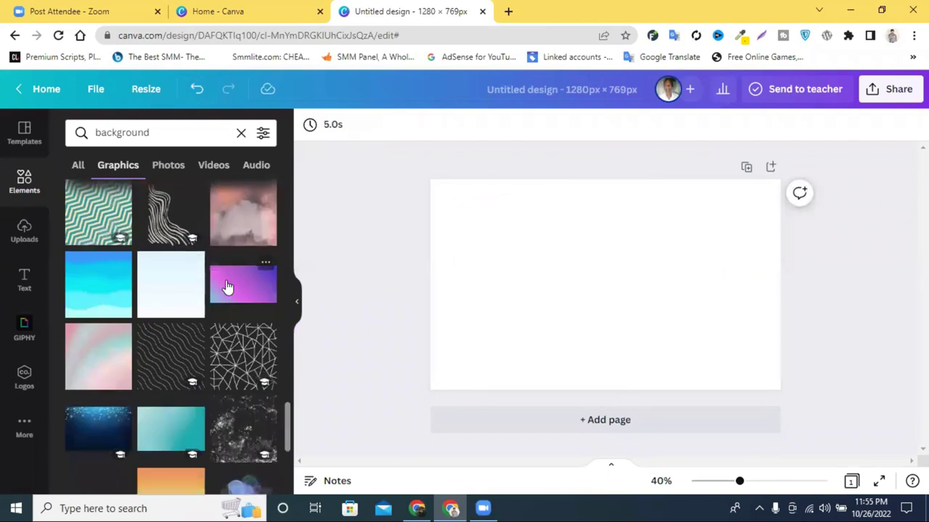
{"action": "scroll", "coordinate": [215, 281], "scroll_direction": "down", "scroll_amount": 6}
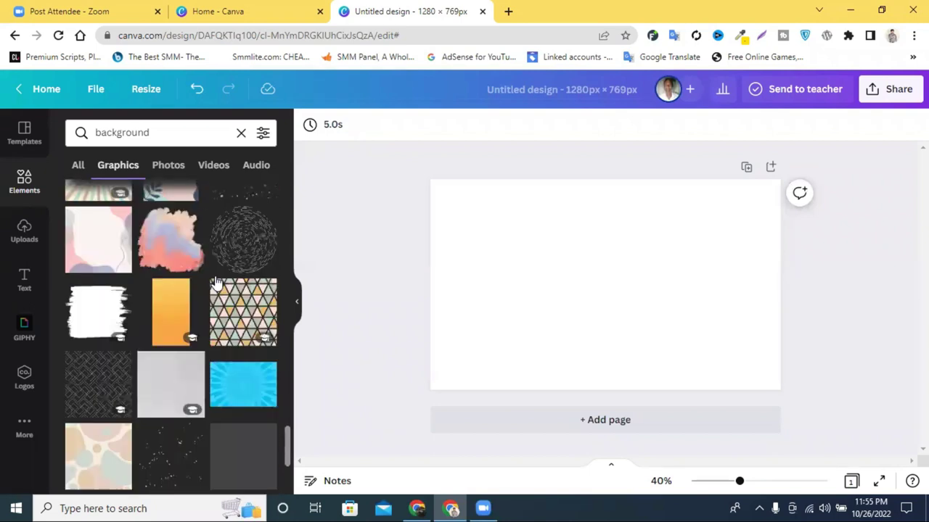
{"action": "scroll", "coordinate": [215, 284], "scroll_direction": "up", "scroll_amount": 1}
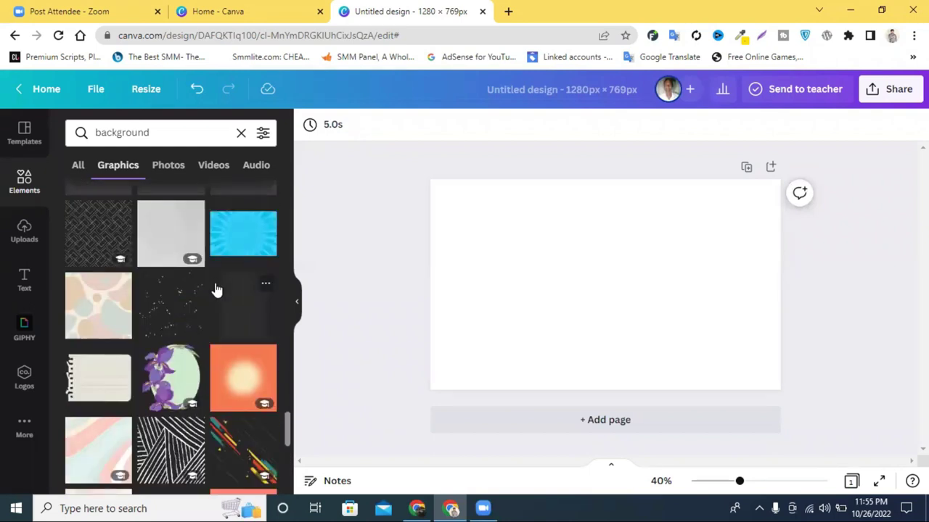
{"action": "left_click", "coordinate": [239, 309]}
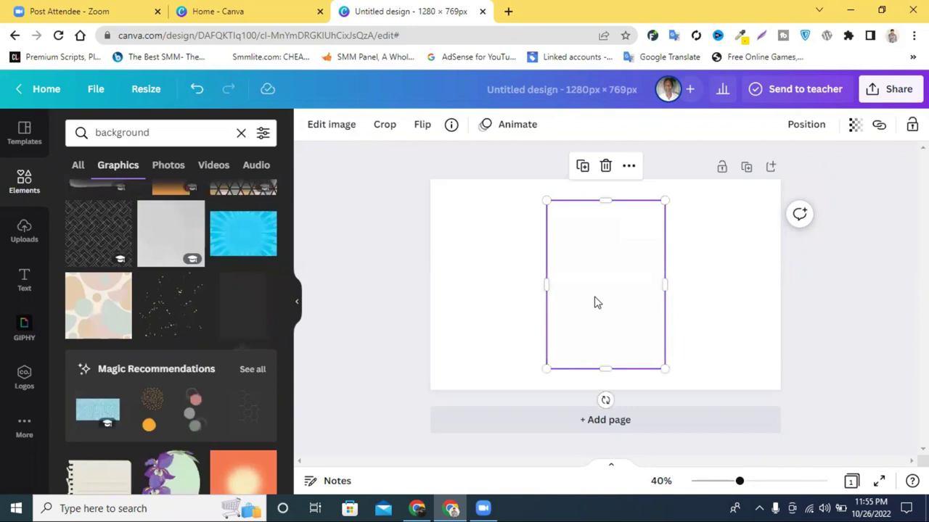
{"action": "left_click_drag", "start_coordinate": [606, 293], "coordinate": [290, 290]}
Add the pink-and-blue gradient graphic, list all its Magic Recommendations, and remove the graphic from the page
{"action": "scroll", "coordinate": [179, 343], "scroll_direction": "down", "scroll_amount": 10}
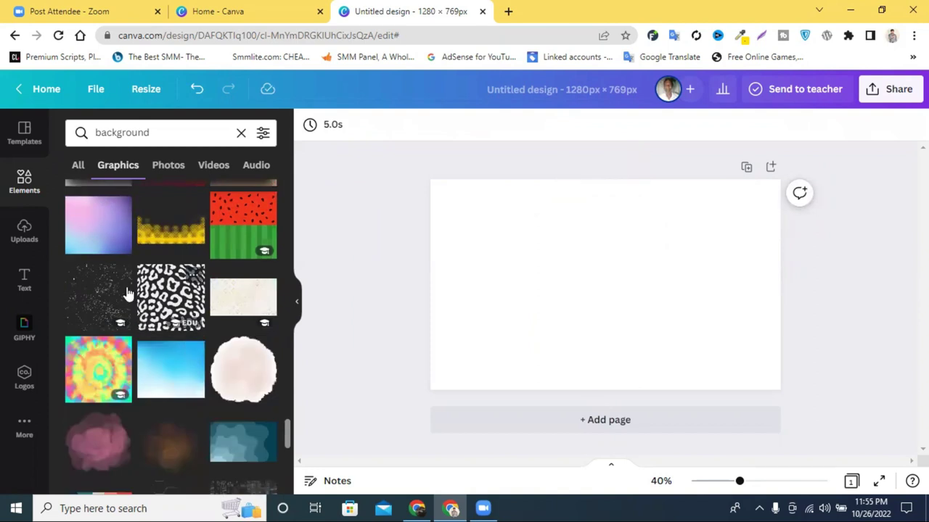
{"action": "scroll", "coordinate": [131, 297], "scroll_direction": "down", "scroll_amount": 5}
{"action": "scroll", "coordinate": [173, 308], "scroll_direction": "down", "scroll_amount": 10}
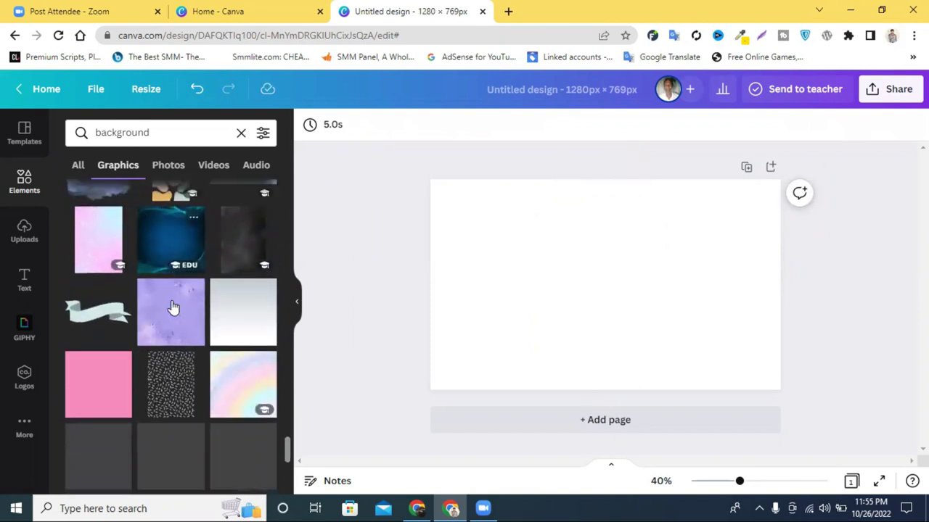
{"action": "scroll", "coordinate": [173, 308], "scroll_direction": "down", "scroll_amount": 10}
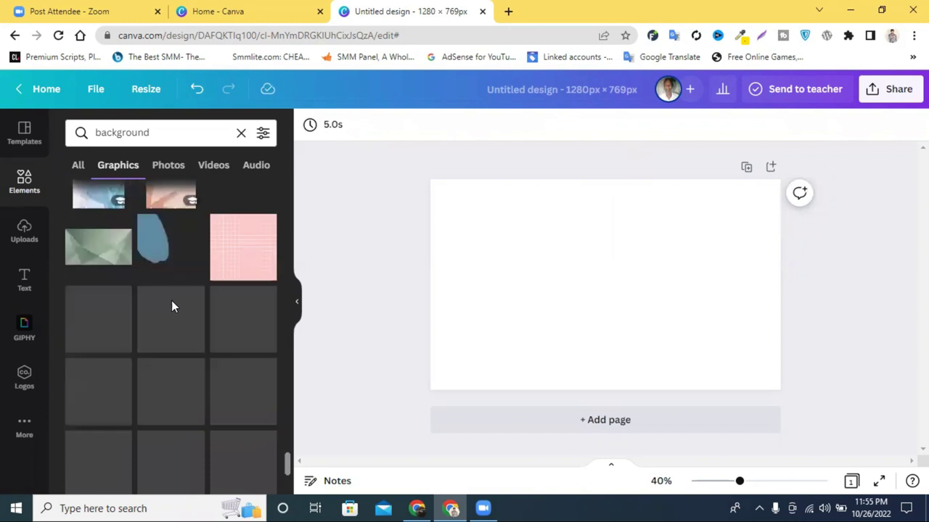
{"action": "scroll", "coordinate": [172, 307], "scroll_direction": "down", "scroll_amount": 3}
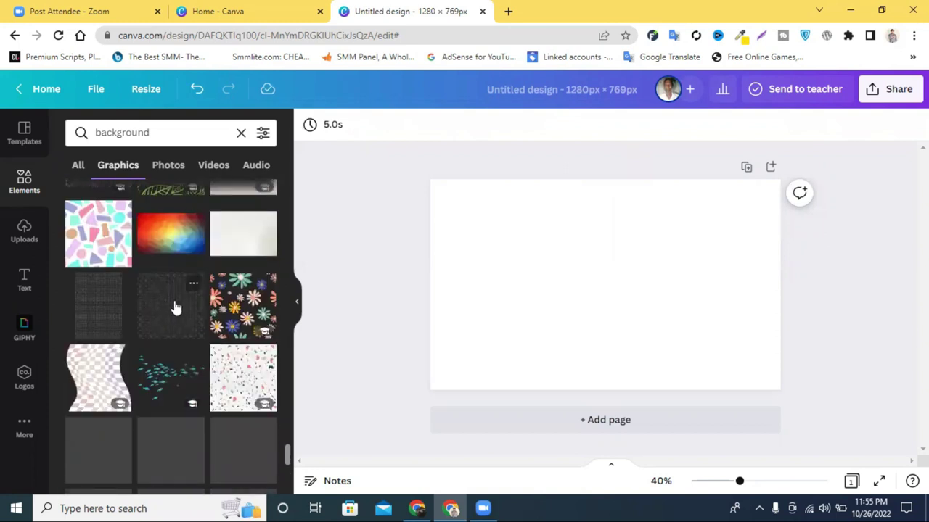
{"action": "scroll", "coordinate": [174, 307], "scroll_direction": "down", "scroll_amount": 10}
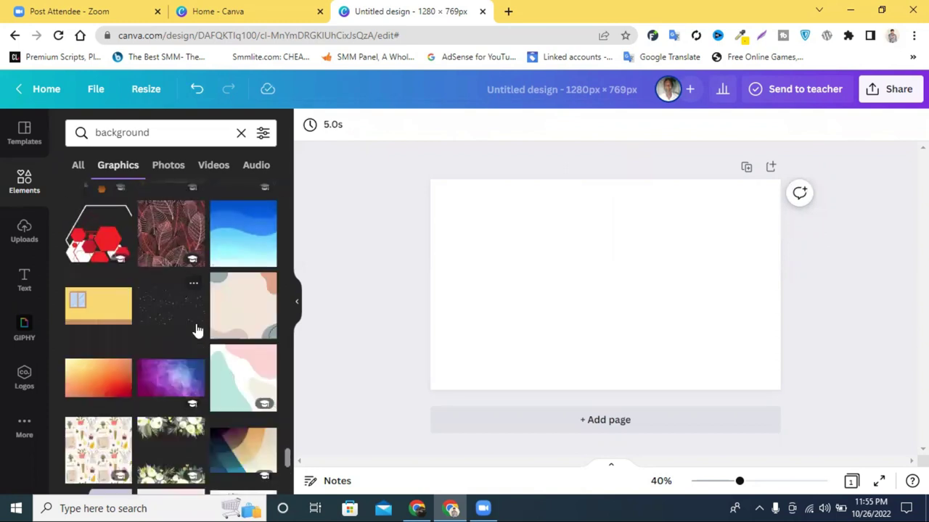
{"action": "scroll", "coordinate": [196, 328], "scroll_direction": "down", "scroll_amount": 10}
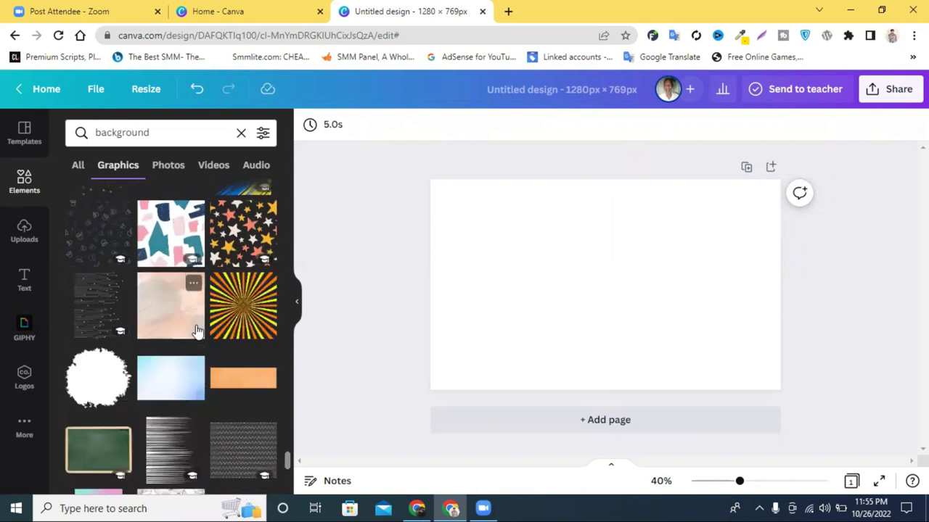
{"action": "scroll", "coordinate": [196, 331], "scroll_direction": "down", "scroll_amount": 10}
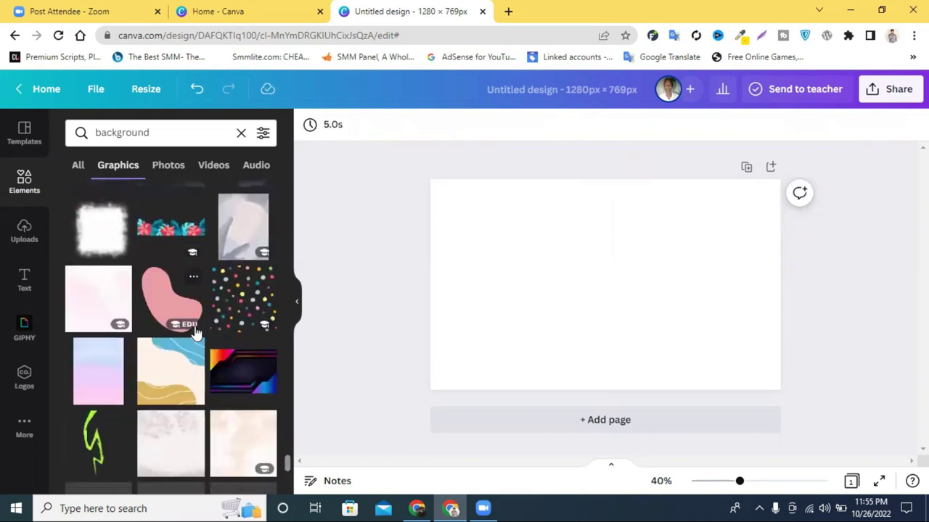
{"action": "scroll", "coordinate": [194, 331], "scroll_direction": "down", "scroll_amount": 10}
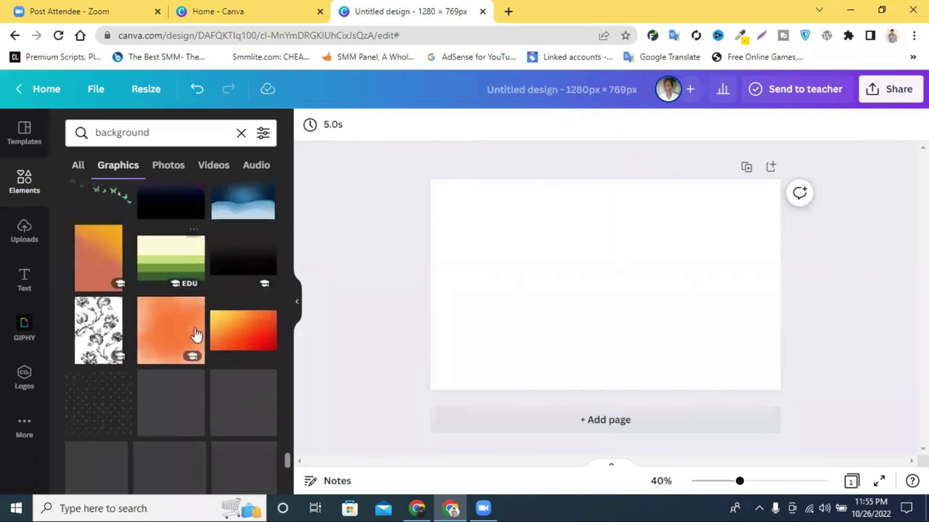
{"action": "scroll", "coordinate": [195, 334], "scroll_direction": "down", "scroll_amount": 8}
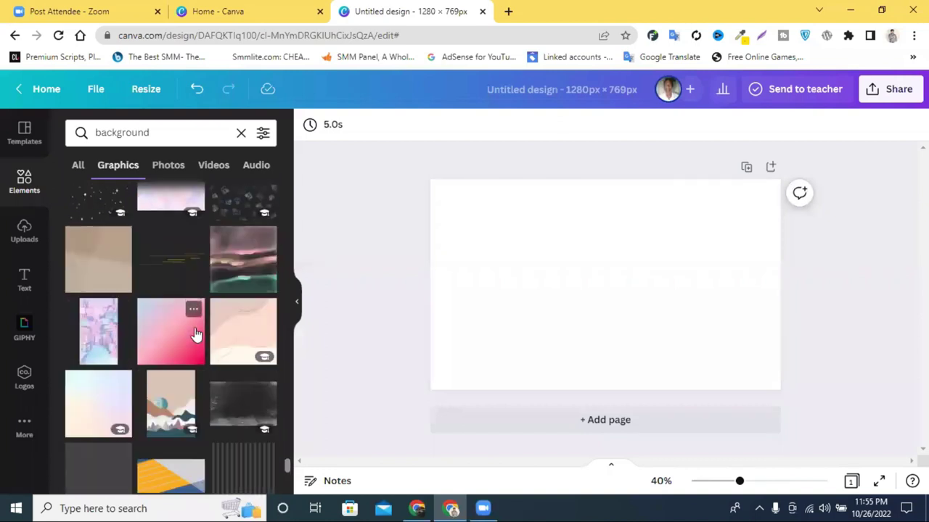
{"action": "left_click", "coordinate": [196, 334]}
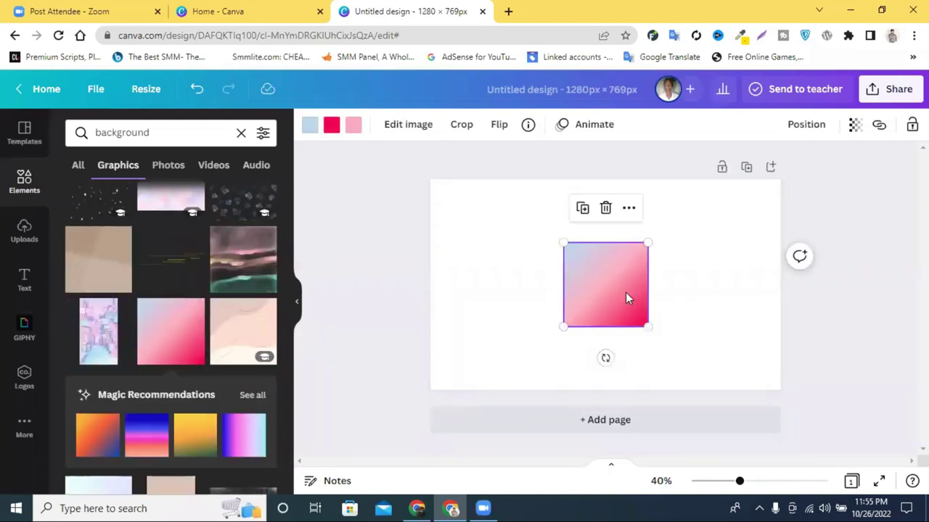
{"action": "left_click_drag", "start_coordinate": [625, 292], "coordinate": [564, 279]}
{"action": "left_click", "coordinate": [252, 395]}
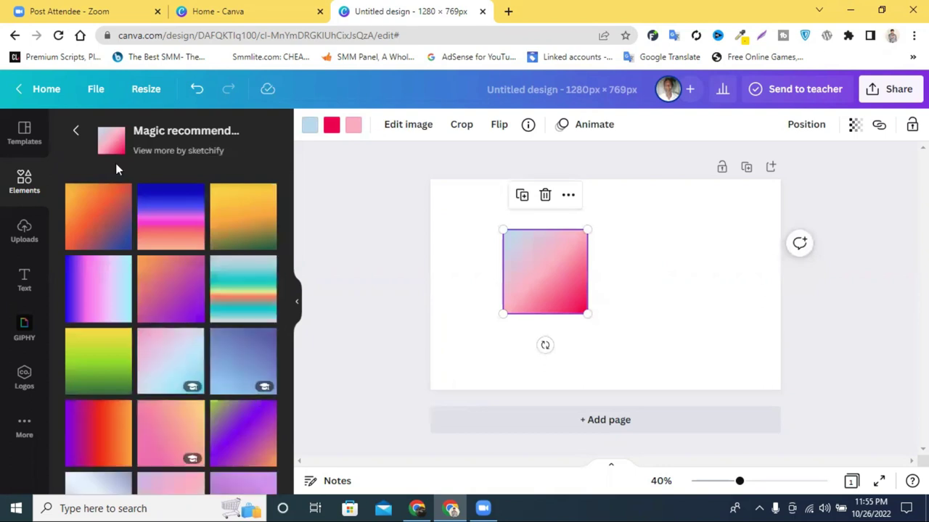
{"action": "left_click_drag", "start_coordinate": [547, 286], "coordinate": [203, 224]}
Try the recommended yellow-to-green gradient as the page background, and remove it from the page
{"action": "left_click", "coordinate": [246, 212]}
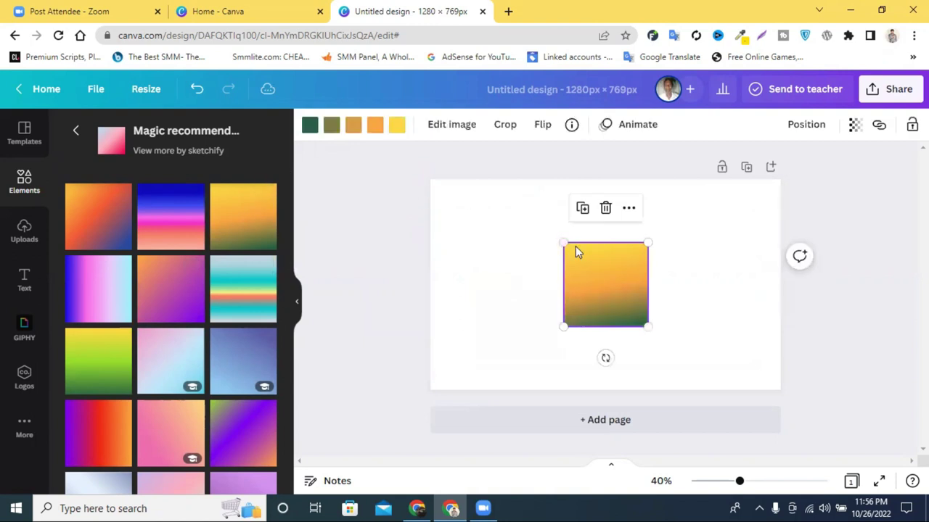
{"action": "left_click_drag", "start_coordinate": [601, 290], "coordinate": [156, 199]}
Add the recommended orange-to-purple gradient to the page and enlarge it from the upper-left corner until it covers the whole page
{"action": "scroll", "coordinate": [103, 379], "scroll_direction": "down", "scroll_amount": 2}
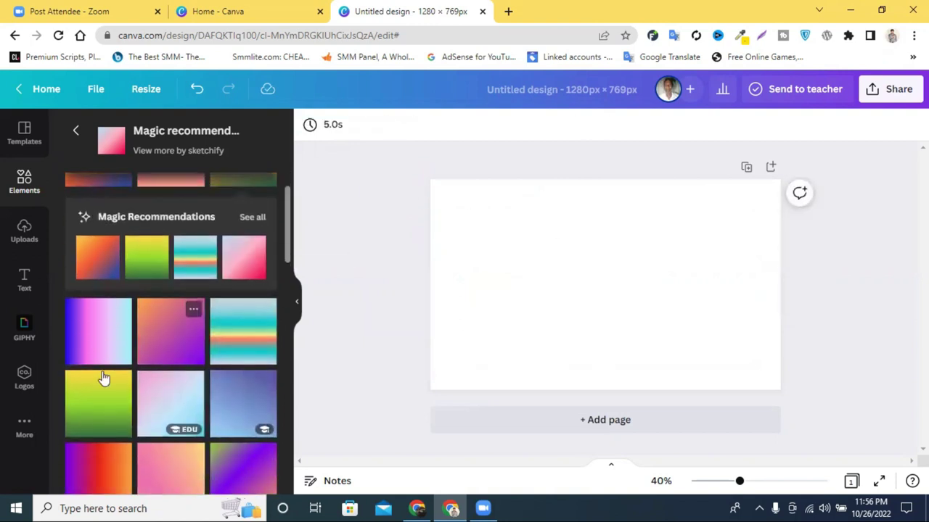
{"action": "left_click", "coordinate": [189, 344]}
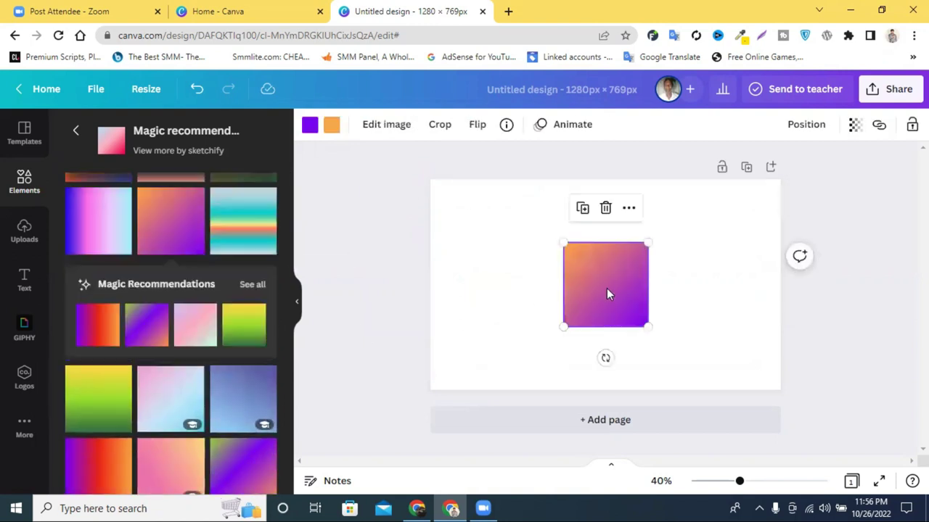
{"action": "left_click_drag", "start_coordinate": [608, 292], "coordinate": [472, 208]}
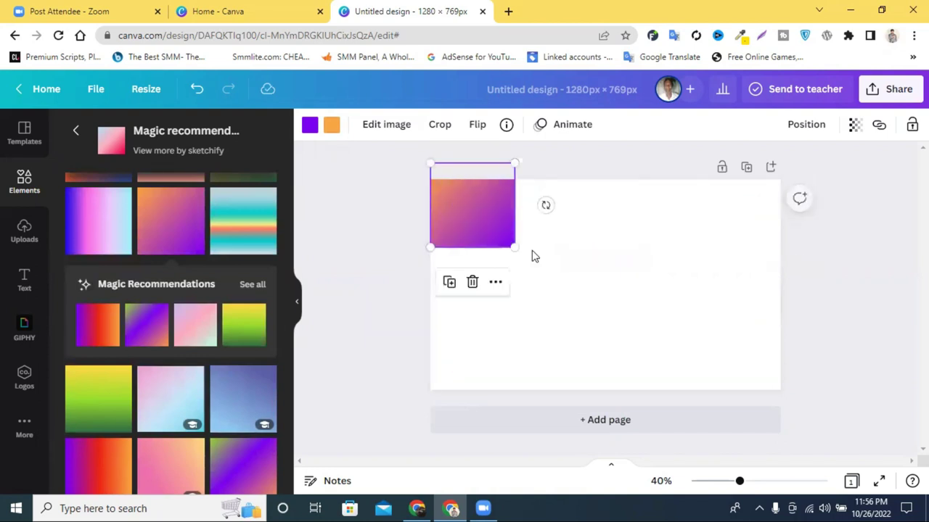
{"action": "left_click_drag", "start_coordinate": [514, 248], "coordinate": [796, 435]}
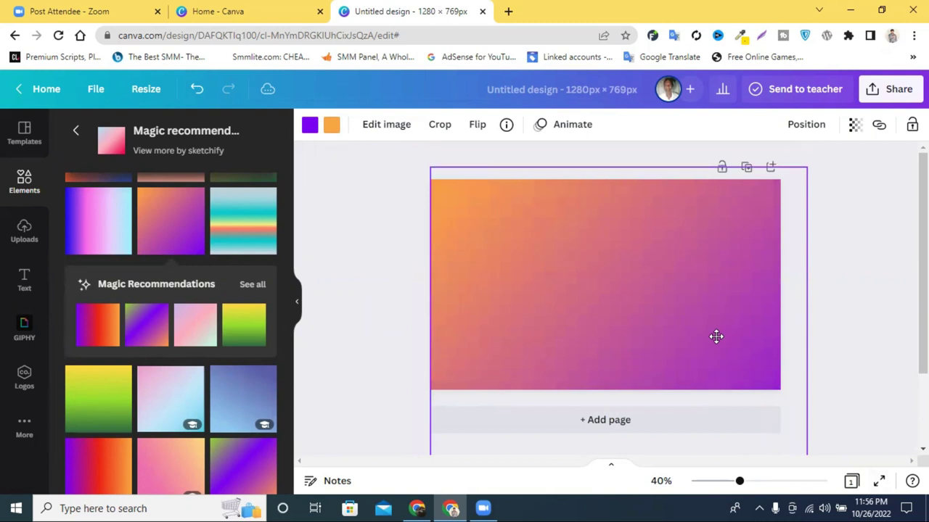
Place the uploaded NFL Game Pass ad screenshot on the page, enlarged so that its artwork is visible as a color reference
{"action": "left_click", "coordinate": [23, 232]}
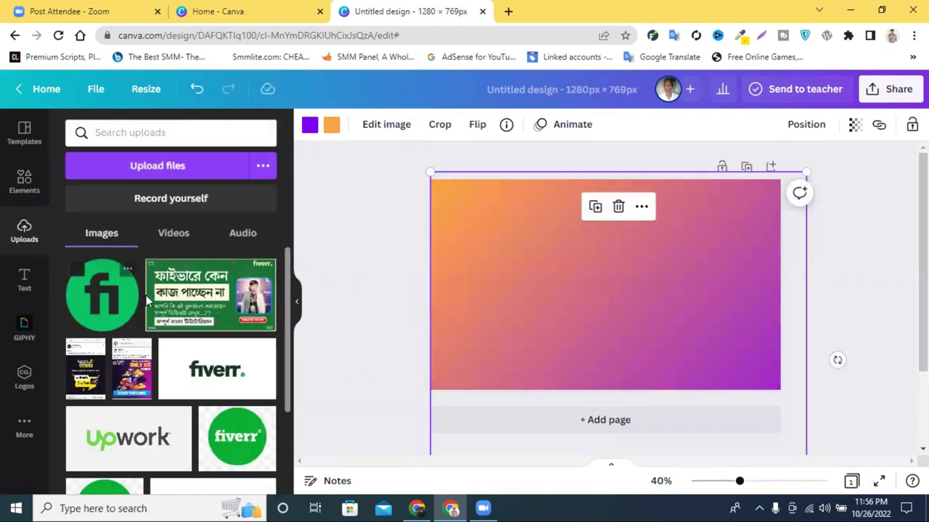
{"action": "scroll", "coordinate": [148, 300], "scroll_direction": "down", "scroll_amount": 2}
{"action": "scroll", "coordinate": [130, 363], "scroll_direction": "up", "scroll_amount": 2}
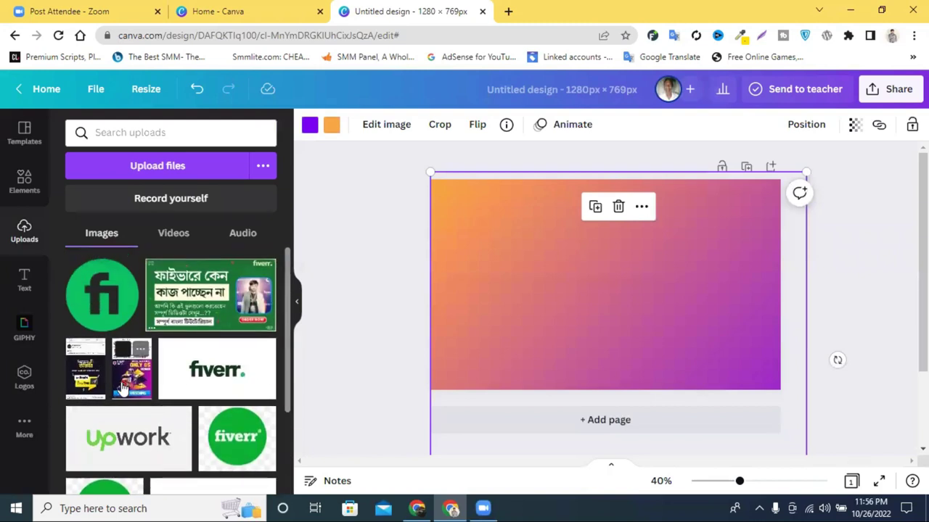
{"action": "left_click", "coordinate": [124, 390]}
{"action": "left_click_drag", "start_coordinate": [571, 210], "coordinate": [279, 145]}
{"action": "left_click_drag", "start_coordinate": [563, 288], "coordinate": [566, 360]}
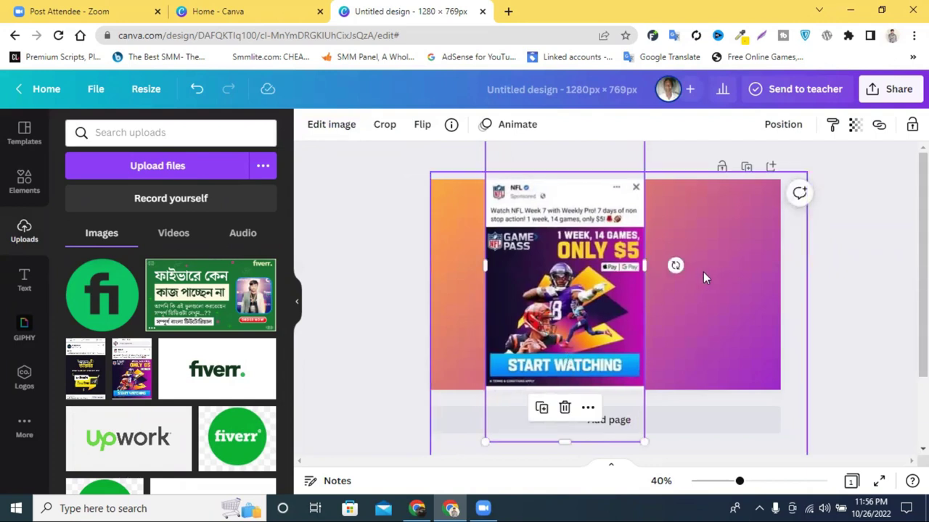
Try to sample the magenta background color near the right edge of the NFL ad with the page color picker
{"action": "left_click", "coordinate": [740, 36]}
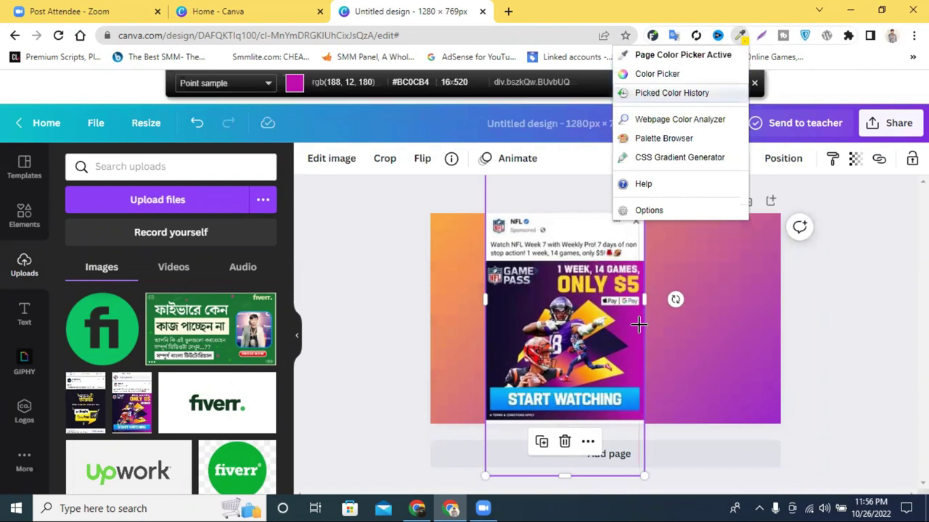
{"action": "left_click", "coordinate": [639, 325]}
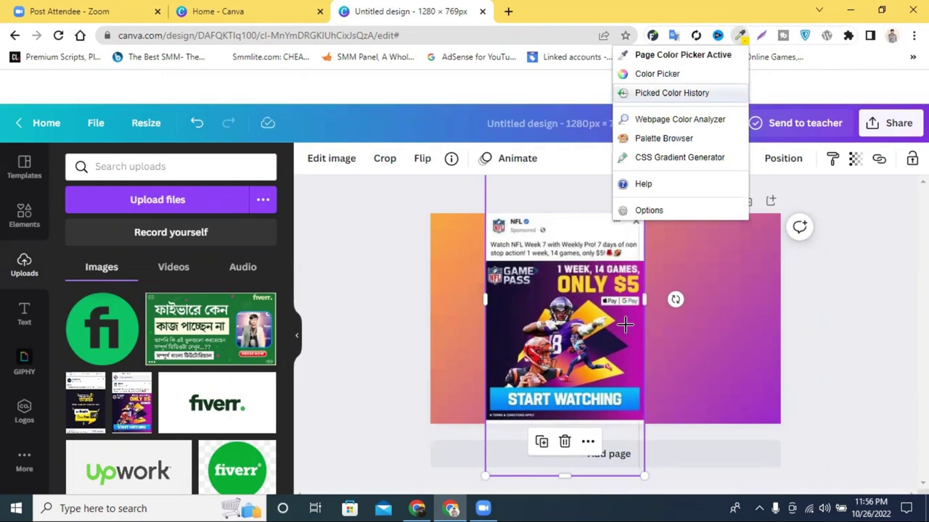
{"action": "left_click", "coordinate": [624, 324]}
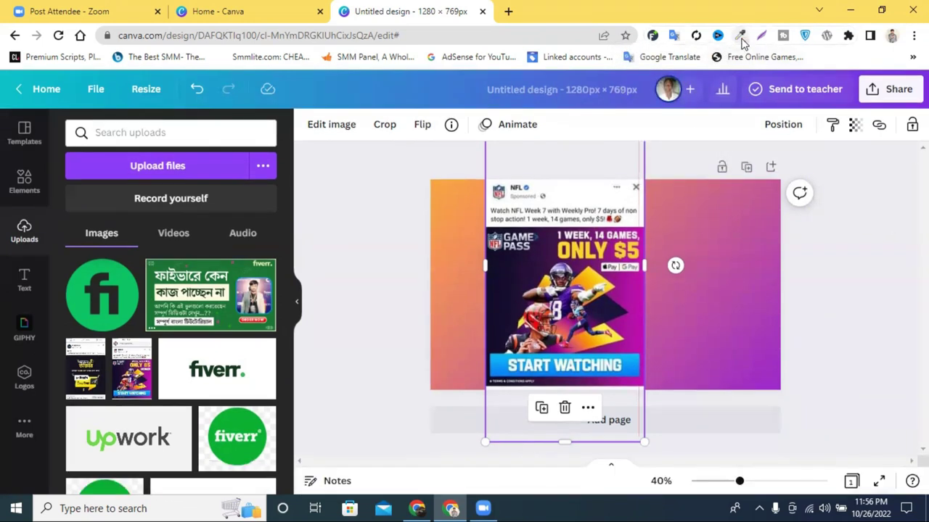
Sample the dark purple background at the left of the NFL ad artwork and copy its hex code 1d1328
{"action": "left_click", "coordinate": [740, 35]}
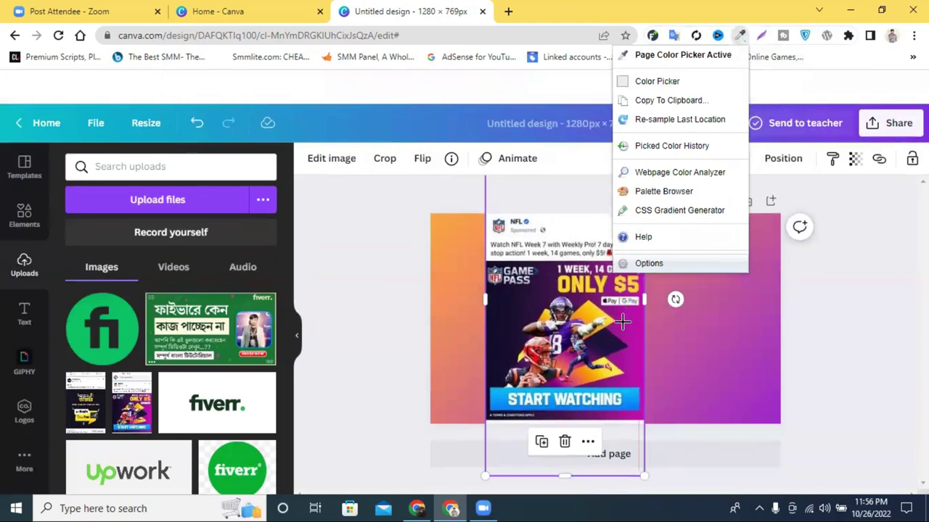
{"action": "left_click", "coordinate": [515, 317]}
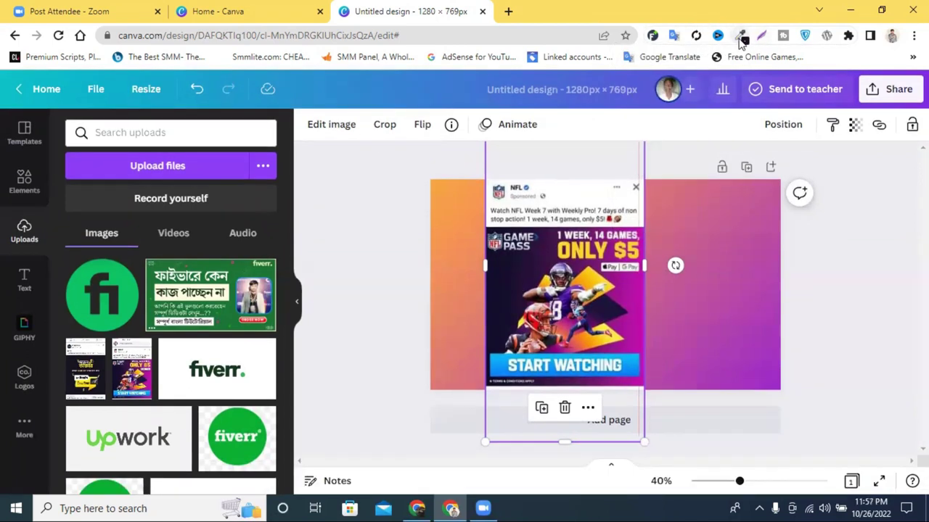
{"action": "left_click", "coordinate": [740, 35]}
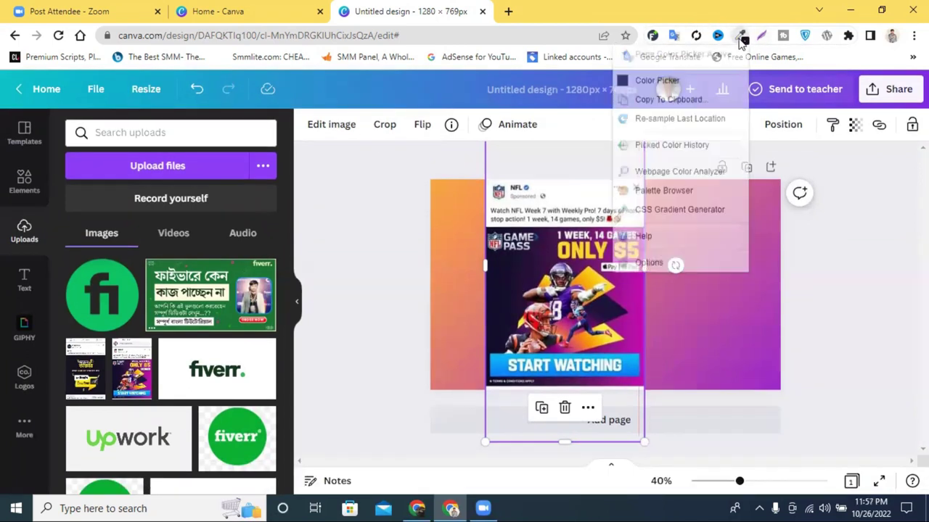
{"action": "left_click", "coordinate": [645, 81]}
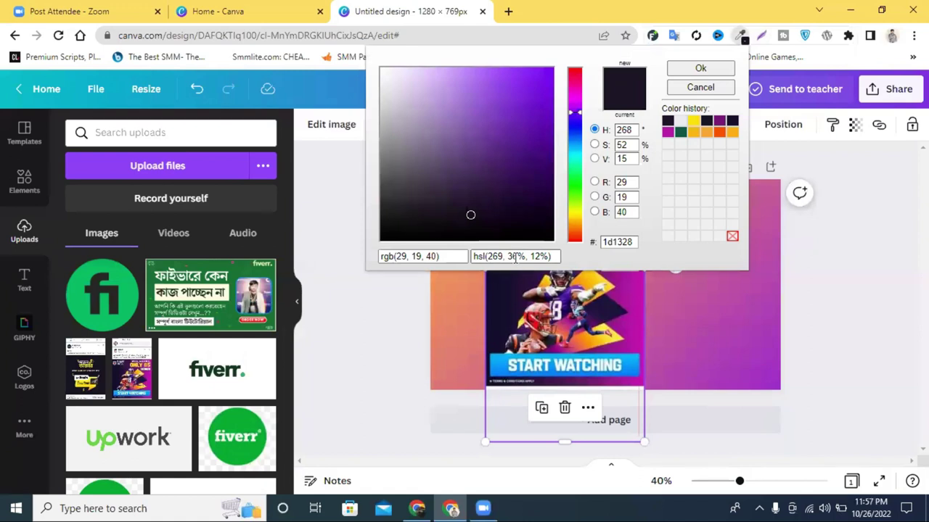
{"action": "right_click", "coordinate": [627, 242]}
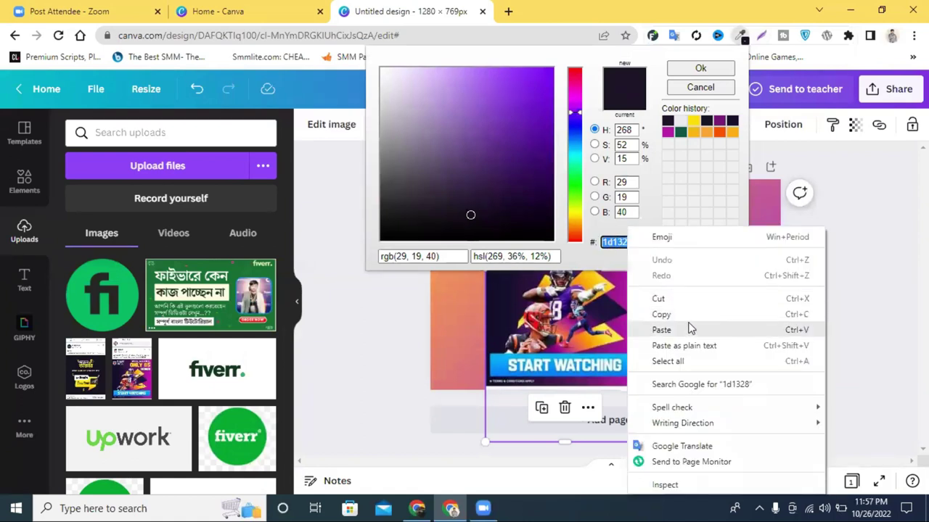
{"action": "left_click", "coordinate": [661, 313]}
{"action": "left_click", "coordinate": [835, 272]}
Change the purple color of the background gradient to #1D1328
{"action": "left_click", "coordinate": [720, 270]}
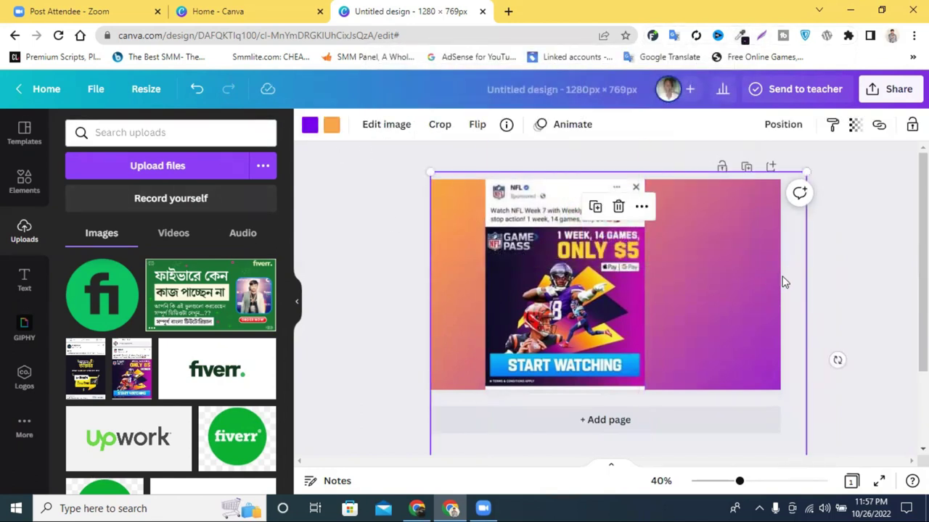
{"action": "left_click", "coordinate": [310, 128]}
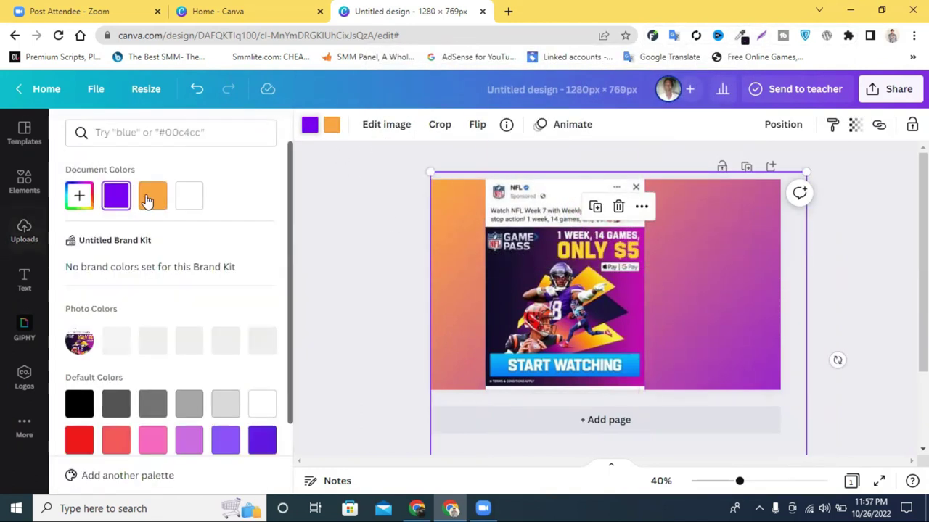
{"action": "left_click", "coordinate": [116, 195]}
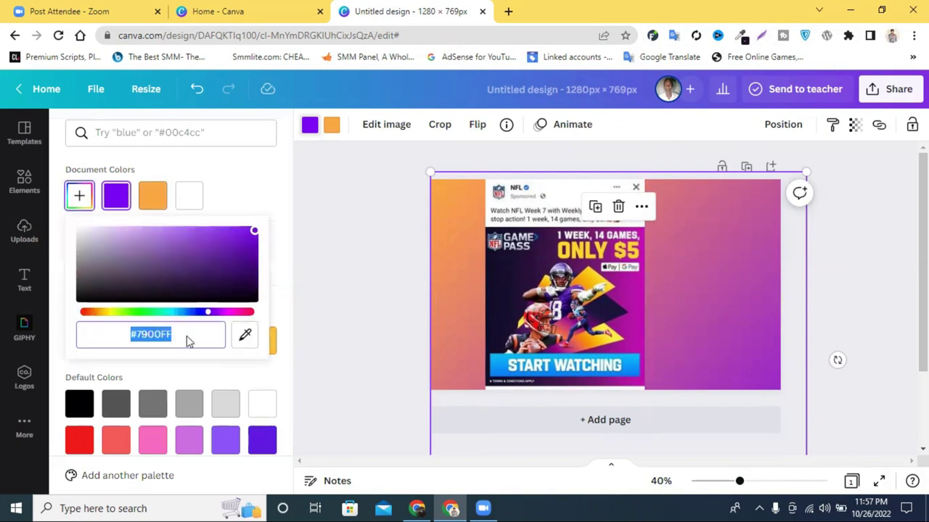
{"action": "right_click", "coordinate": [186, 341]}
{"action": "left_click", "coordinate": [242, 155]}
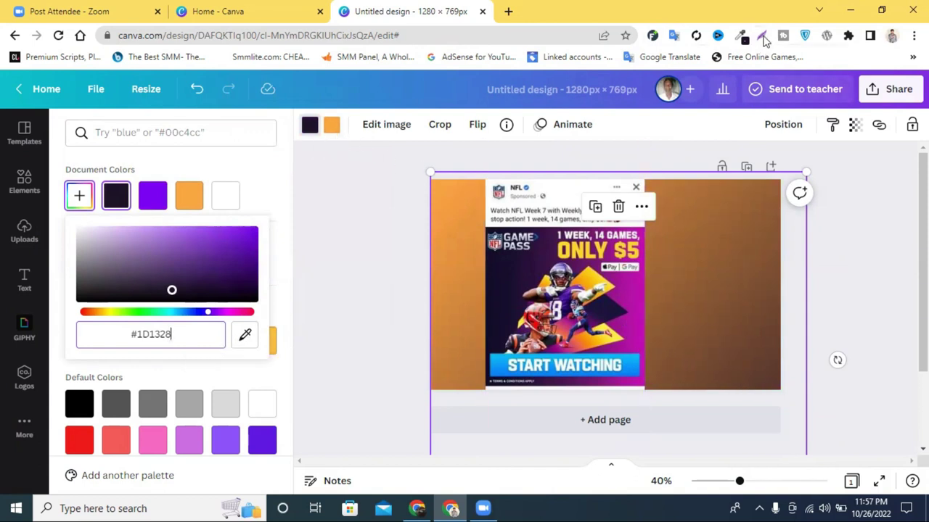
Sample the magenta background near the right edge of the NFL ad artwork and copy its hex code b70daf
{"action": "left_click", "coordinate": [741, 35]}
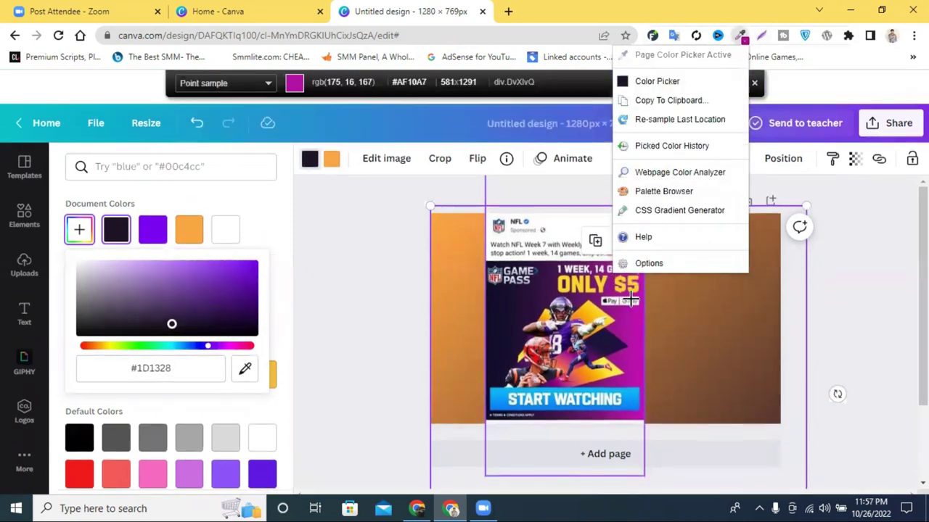
{"action": "left_click", "coordinate": [629, 315]}
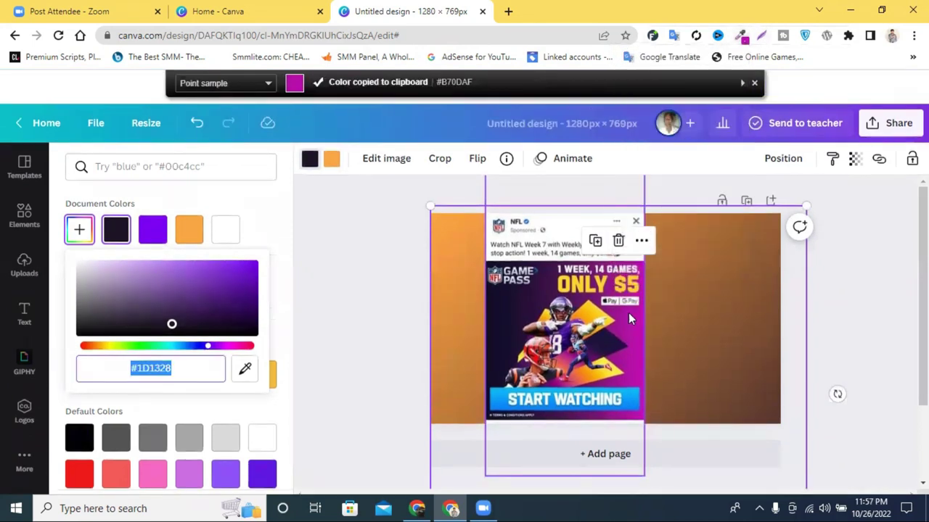
{"action": "left_click", "coordinate": [741, 35]}
{"action": "left_click", "coordinate": [658, 79]}
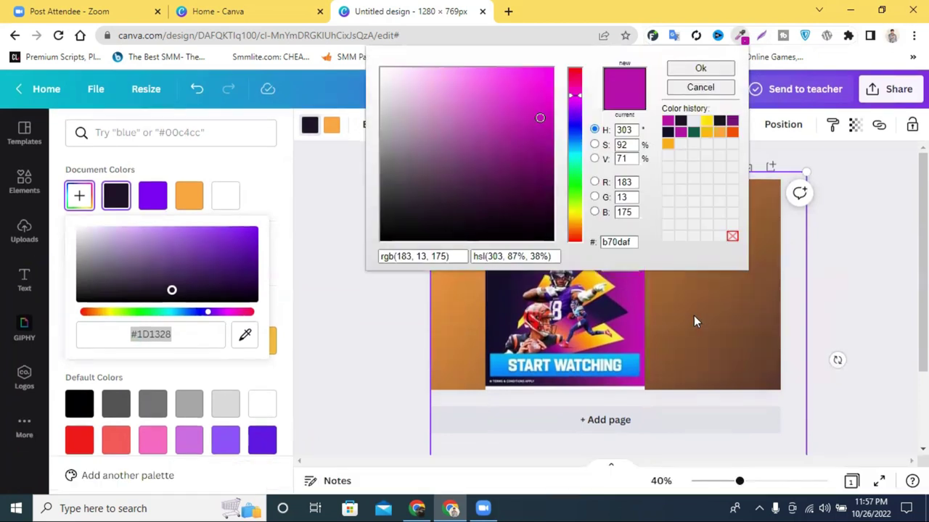
{"action": "right_click", "coordinate": [668, 330]}
{"action": "left_click", "coordinate": [673, 314]}
{"action": "key", "text": "Escape"}
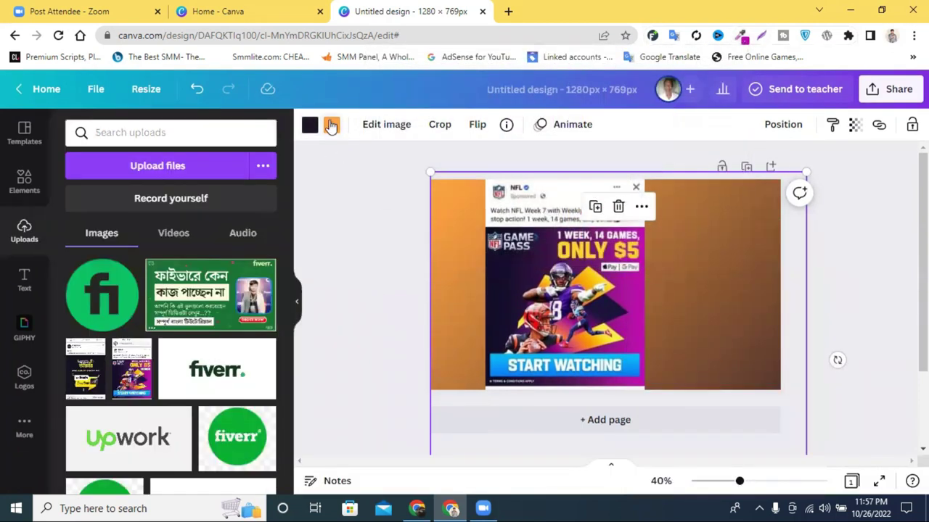
Change the orange color of the background gradient to #B70DAF
{"action": "left_click", "coordinate": [331, 125]}
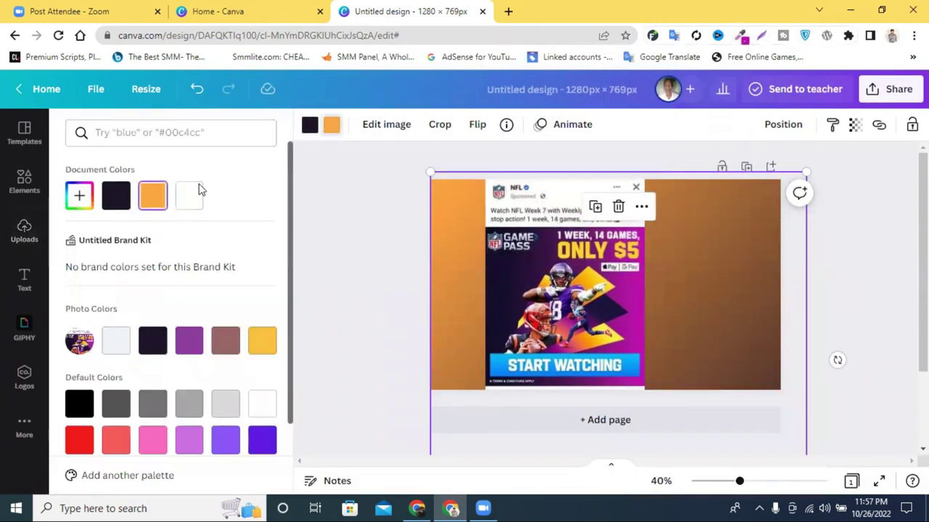
{"action": "left_click", "coordinate": [84, 197]}
{"action": "right_click", "coordinate": [185, 340]}
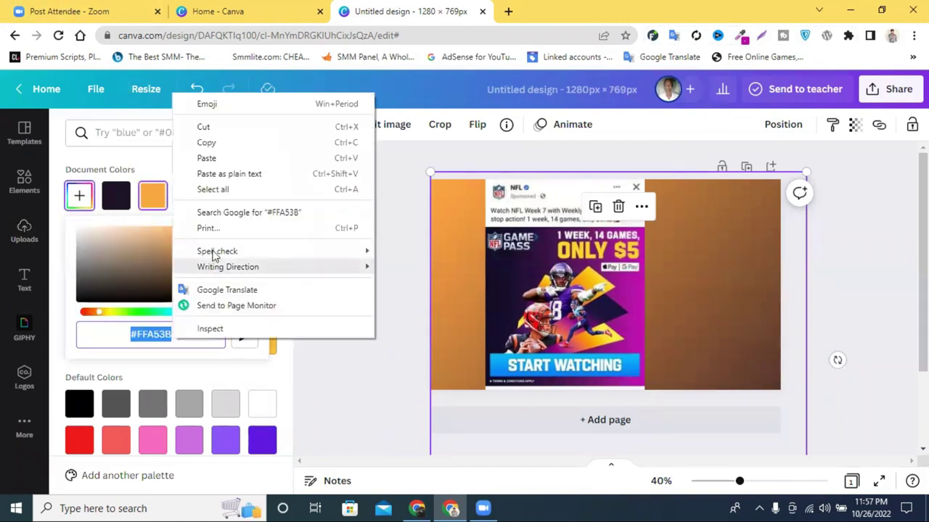
{"action": "left_click", "coordinate": [240, 157]}
{"action": "left_click", "coordinate": [846, 279]}
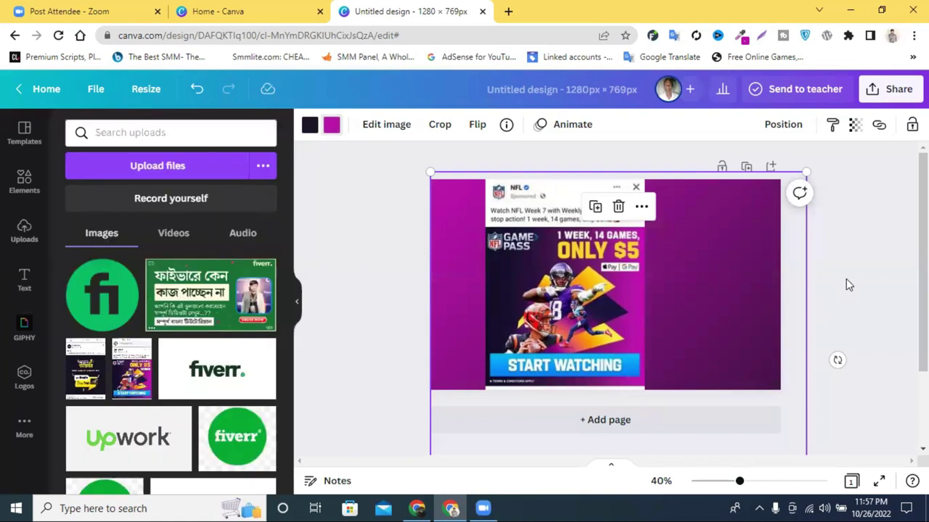
Delete the NFL ad screenshot from the page and shift the gradient background slightly
{"action": "left_click", "coordinate": [564, 290]}
{"action": "key", "text": "Delete"}
{"action": "left_click", "coordinate": [739, 358]}
{"action": "left_click", "coordinate": [655, 315]}
{"action": "left_click_drag", "start_coordinate": [655, 315], "coordinate": [703, 319]}
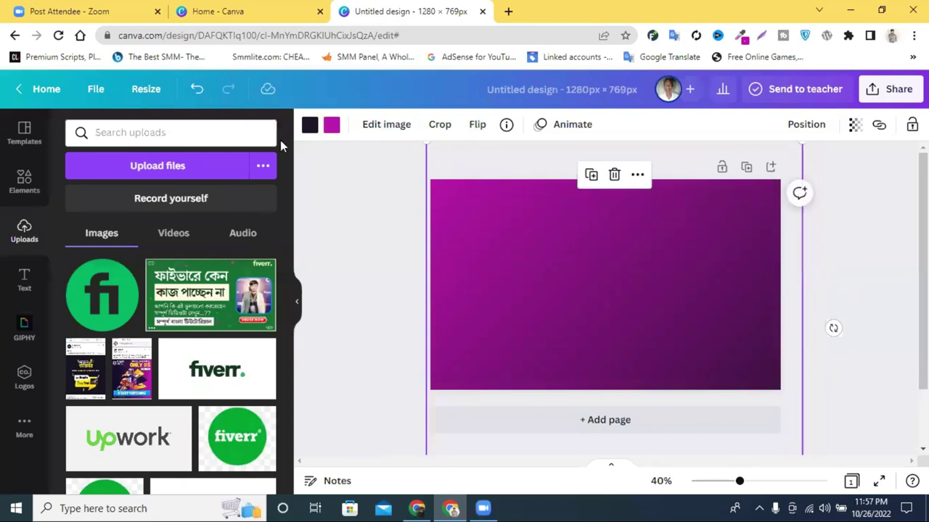
Try out brighter hues for the dark color of the background gradient
{"action": "left_click", "coordinate": [310, 127]}
{"action": "left_click", "coordinate": [80, 198]}
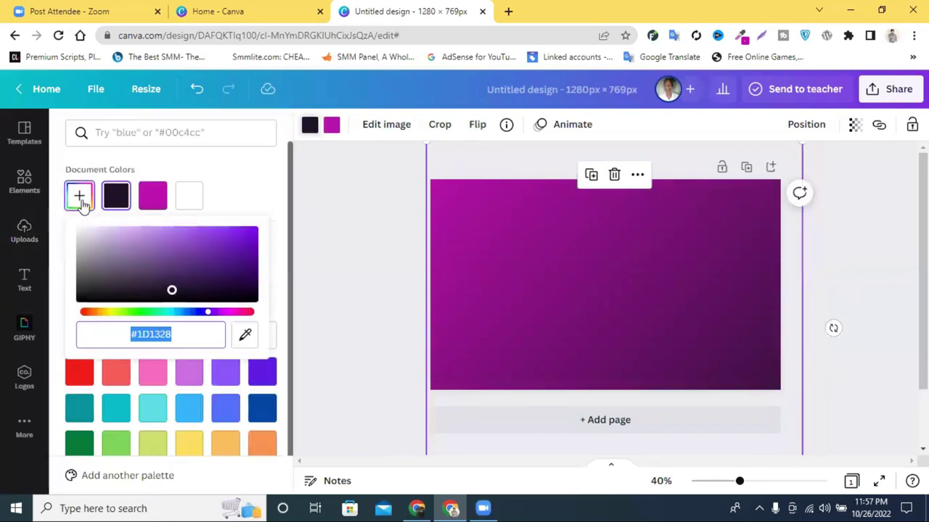
{"action": "left_click_drag", "start_coordinate": [215, 317], "coordinate": [123, 330]}
{"action": "left_click_drag", "start_coordinate": [226, 278], "coordinate": [254, 257]}
{"action": "left_click_drag", "start_coordinate": [120, 317], "coordinate": [221, 313]}
{"action": "left_click", "coordinate": [153, 208]}
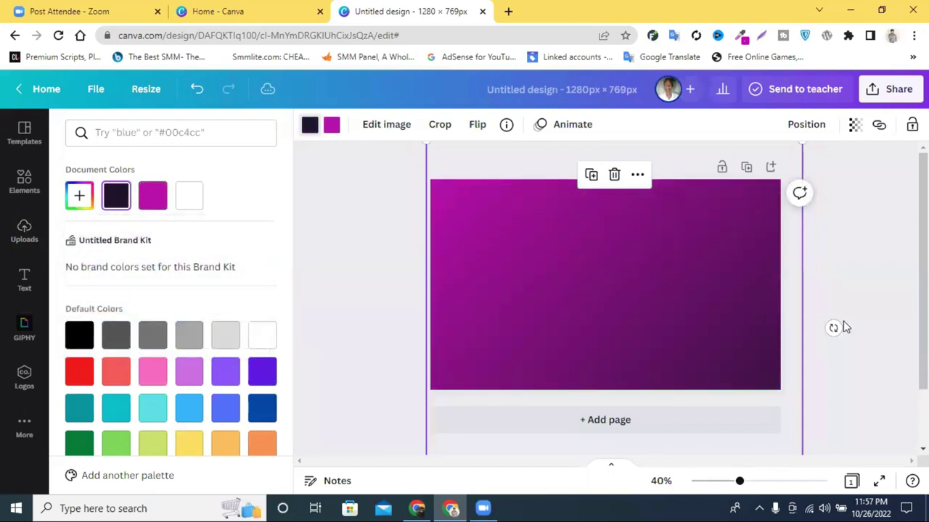
{"action": "left_click", "coordinate": [852, 283]}
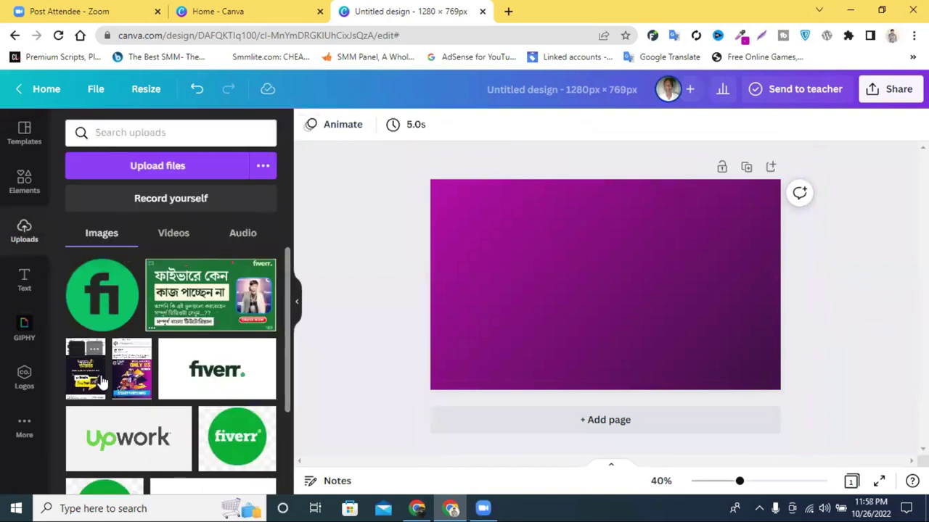
Brighten the magenta color of the background gradient to #D800D0
{"action": "left_click", "coordinate": [726, 287]}
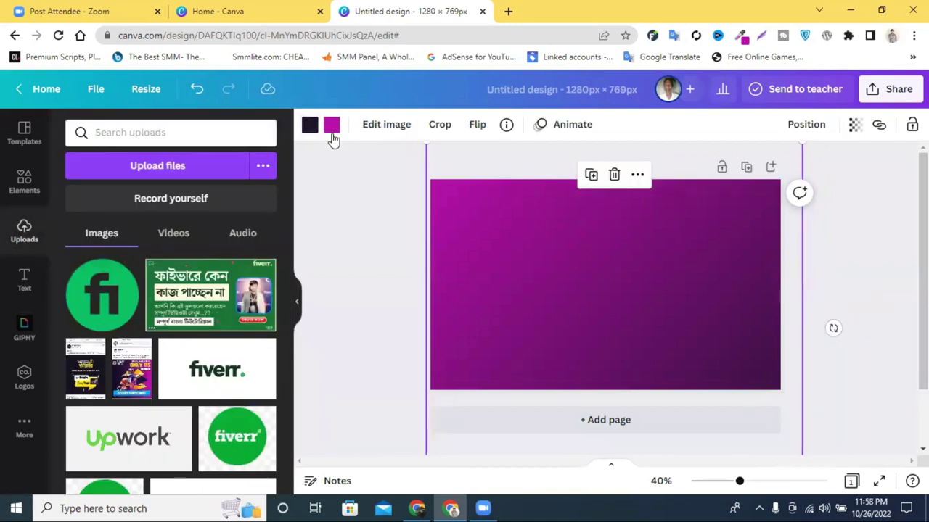
{"action": "left_click", "coordinate": [332, 129]}
{"action": "left_click", "coordinate": [80, 195]}
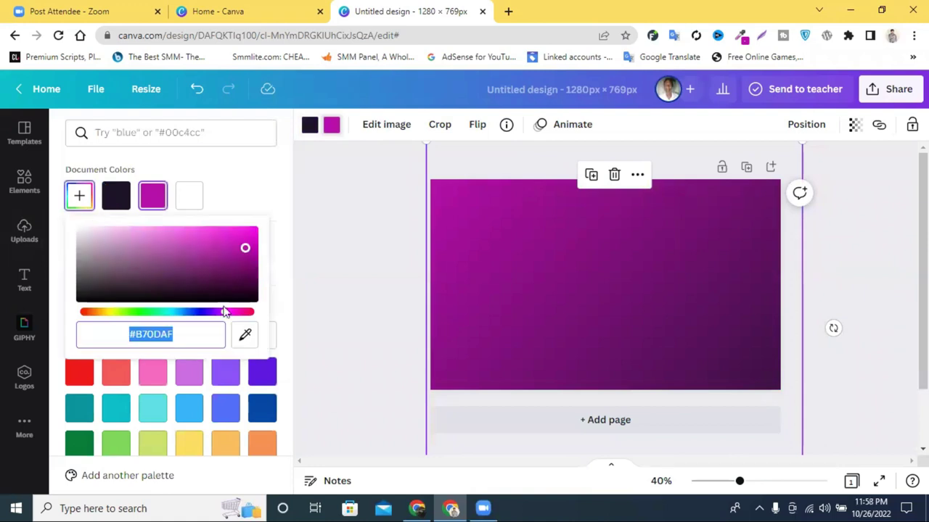
{"action": "left_click_drag", "start_coordinate": [246, 246], "coordinate": [266, 239]}
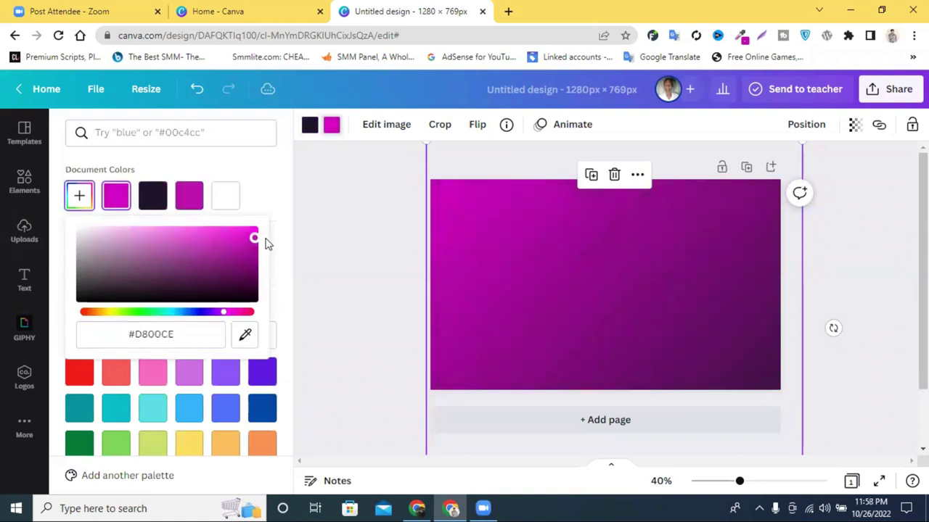
{"action": "left_click_drag", "start_coordinate": [226, 317], "coordinate": [238, 317]}
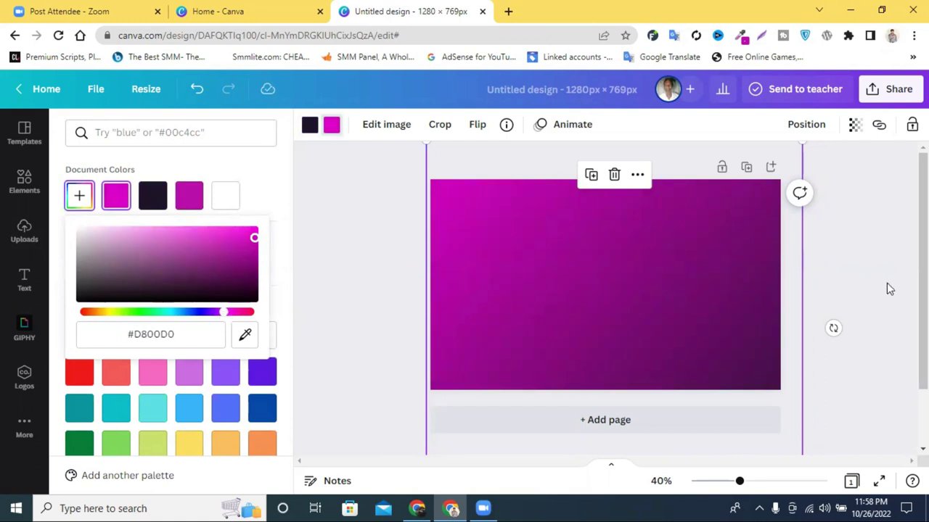
{"action": "left_click", "coordinate": [24, 230]}
Examine the gallery image of the competing DR 50+ backlinks gig on Fiverr, and return to the Canva design
{"action": "left_click", "coordinate": [249, 11]}
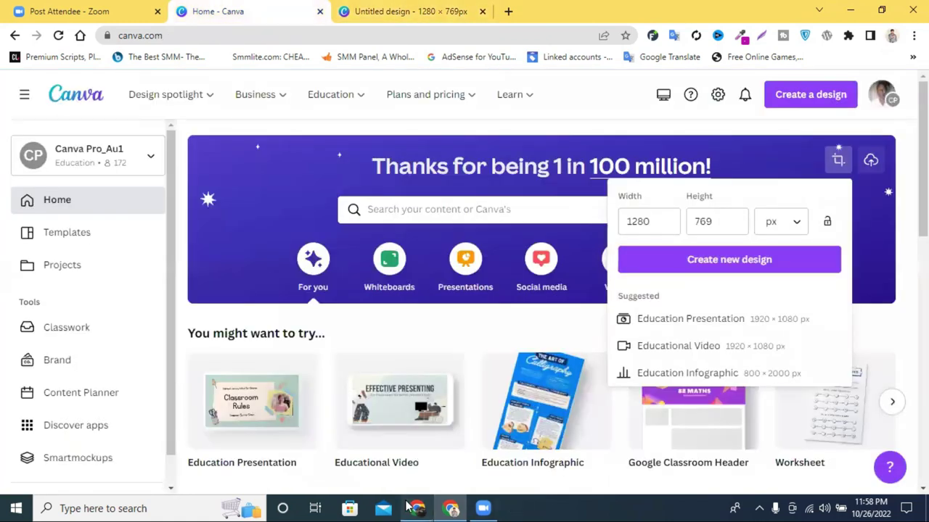
{"action": "left_click", "coordinate": [409, 506]}
{"action": "scroll", "coordinate": [413, 337], "scroll_direction": "up", "scroll_amount": 5}
{"action": "left_click", "coordinate": [316, 11]}
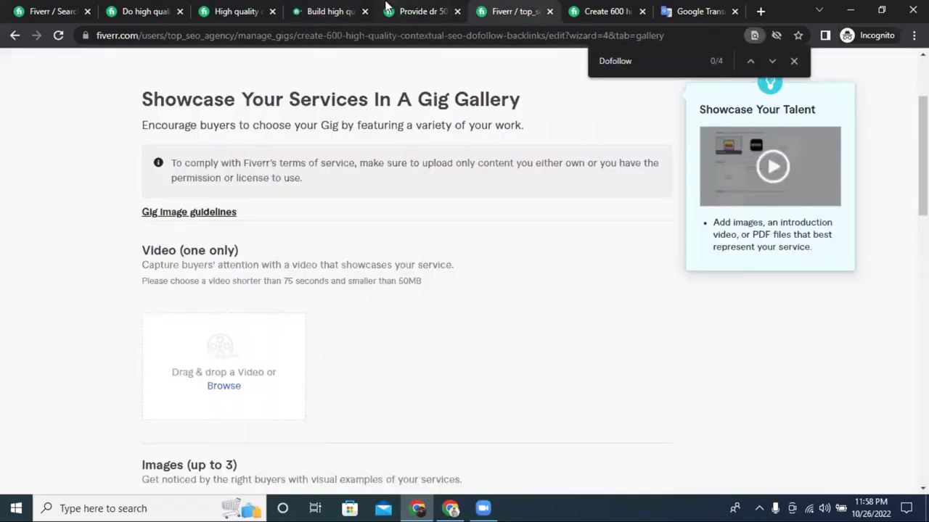
{"action": "left_click", "coordinate": [423, 11]}
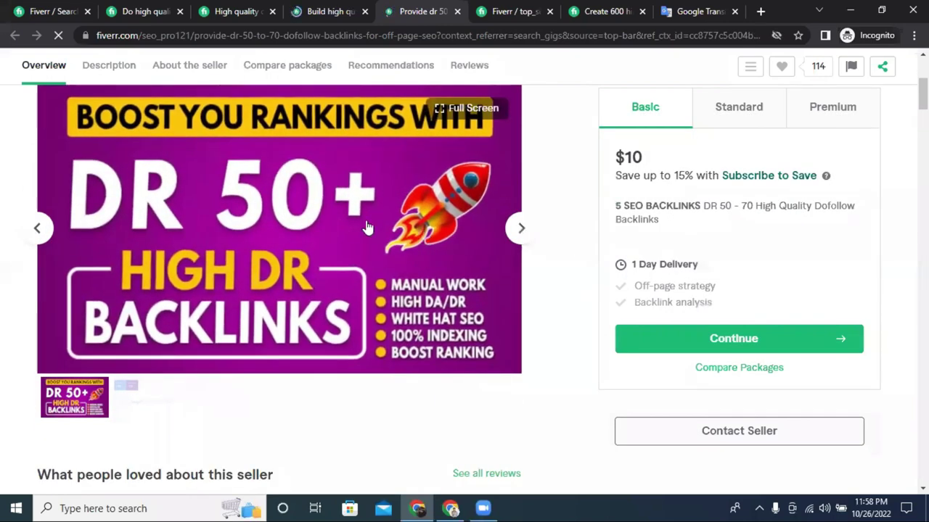
{"action": "left_click", "coordinate": [446, 508]}
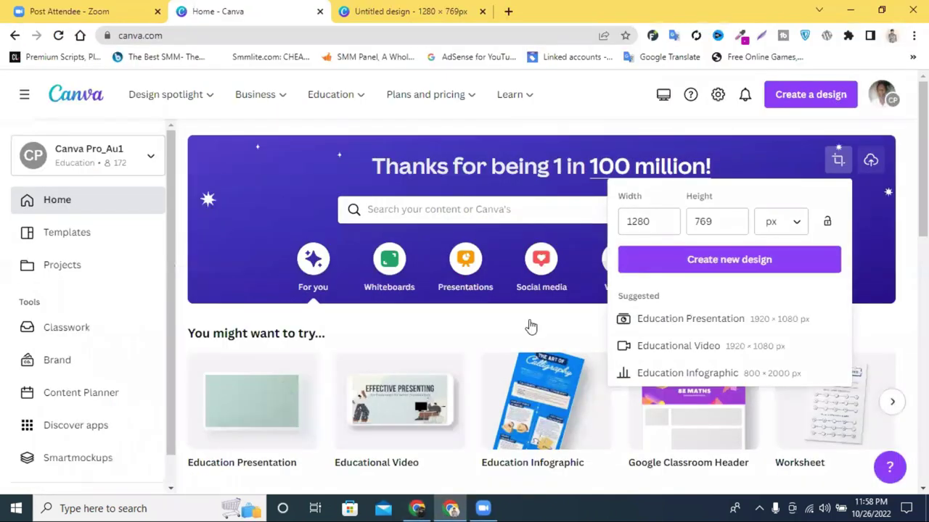
{"action": "key", "text": "ctrl+Tab"}
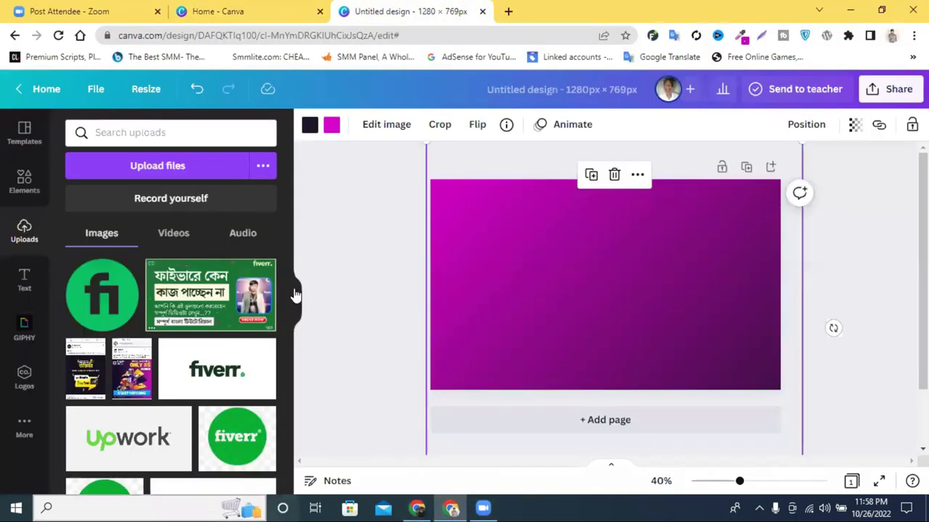
Leave the gradient recommendations and show all recently used elements
{"action": "left_click", "coordinate": [25, 134]}
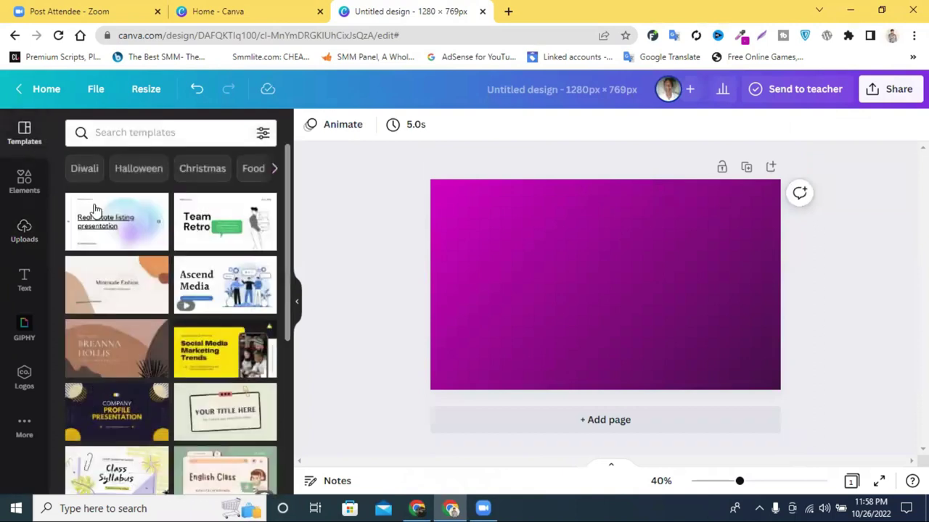
{"action": "left_click", "coordinate": [29, 180]}
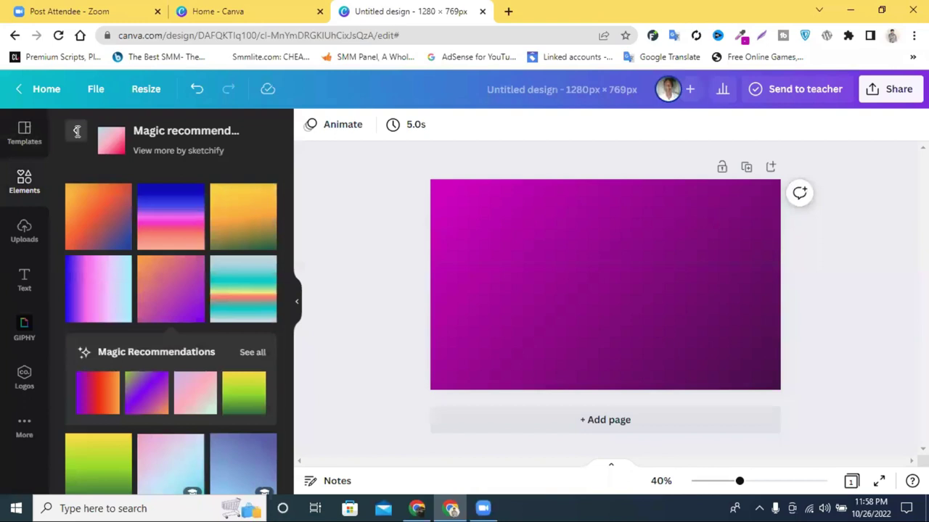
{"action": "left_click", "coordinate": [77, 132]}
{"action": "left_click", "coordinate": [232, 136]}
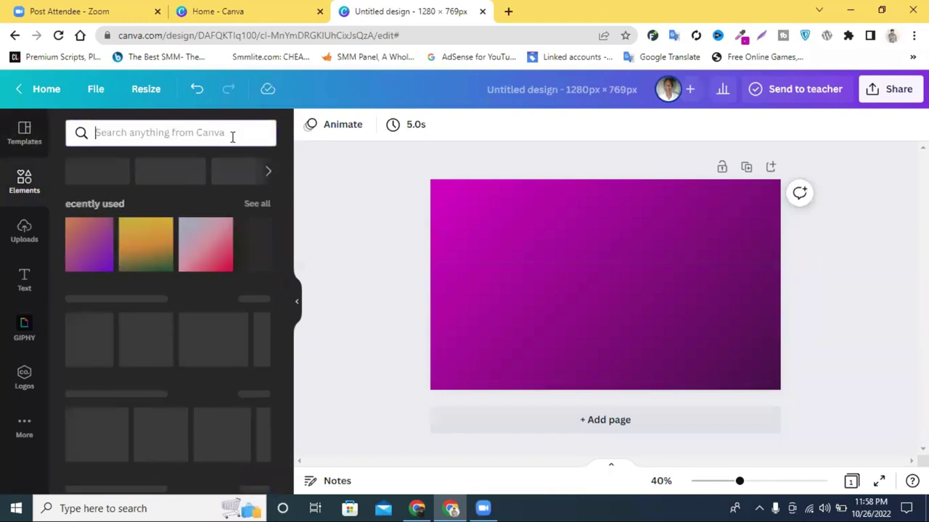
{"action": "left_click", "coordinate": [263, 205]}
Try to cover the whole gradient with a single dot-pattern graphic, rotated sideways and enlarged
{"action": "left_click", "coordinate": [81, 267]}
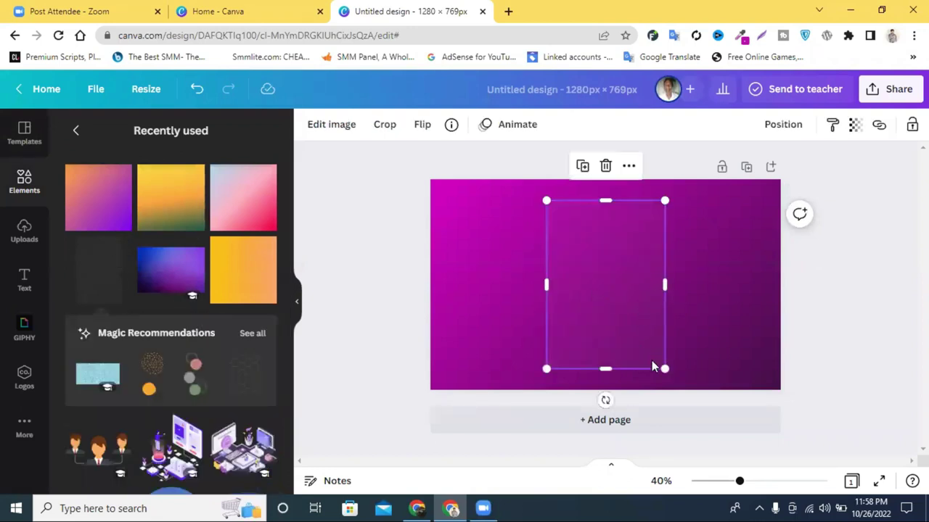
{"action": "left_click_drag", "start_coordinate": [670, 372], "coordinate": [696, 409]}
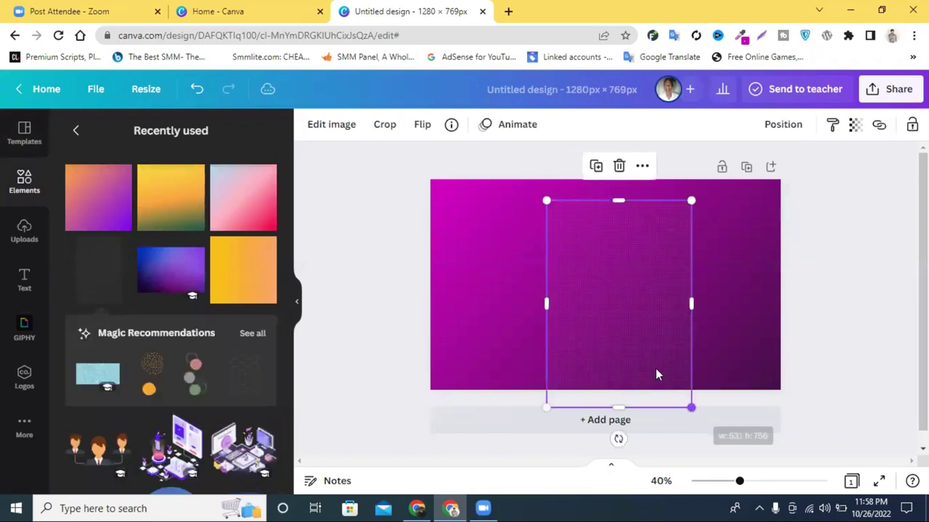
{"action": "left_click_drag", "start_coordinate": [629, 340], "coordinate": [508, 304]}
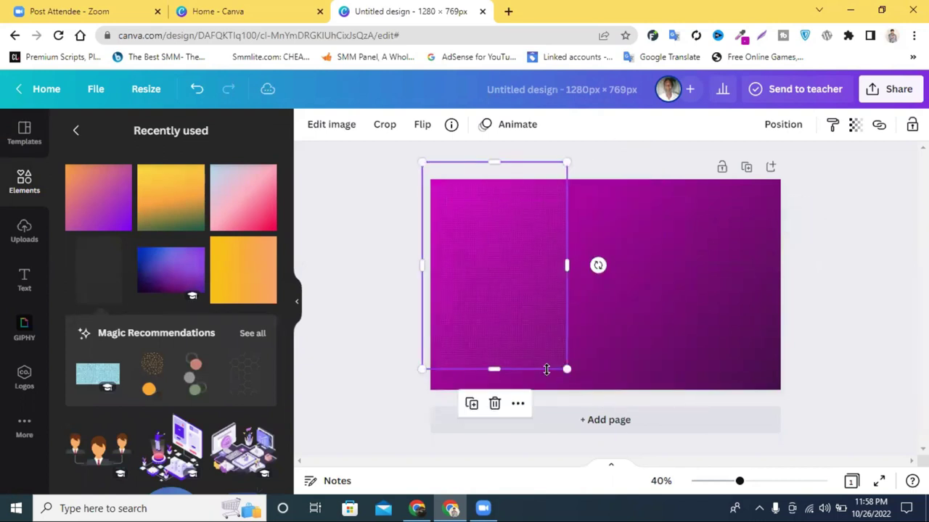
{"action": "left_click_drag", "start_coordinate": [577, 382], "coordinate": [810, 328]}
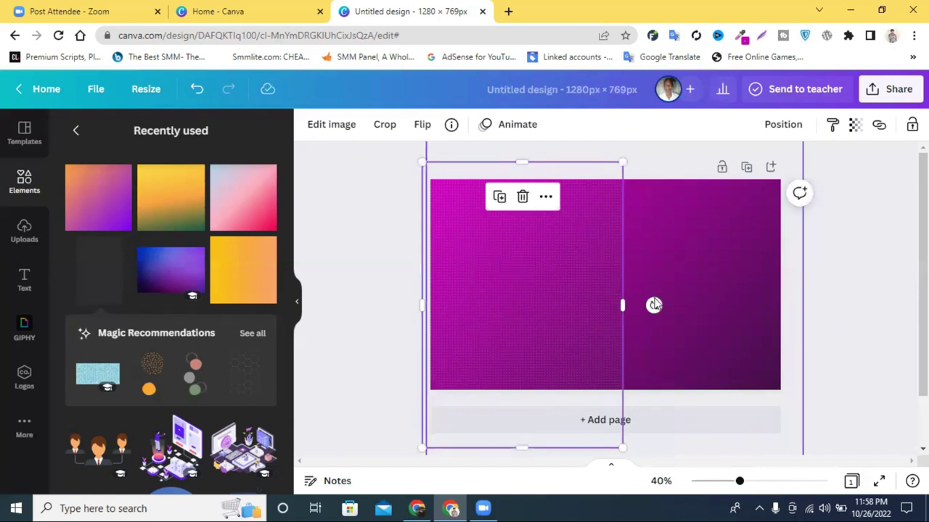
{"action": "left_click_drag", "start_coordinate": [653, 305], "coordinate": [521, 409]}
{"action": "left_click_drag", "start_coordinate": [523, 368], "coordinate": [523, 369]}
{"action": "left_click_drag", "start_coordinate": [533, 319], "coordinate": [559, 295]}
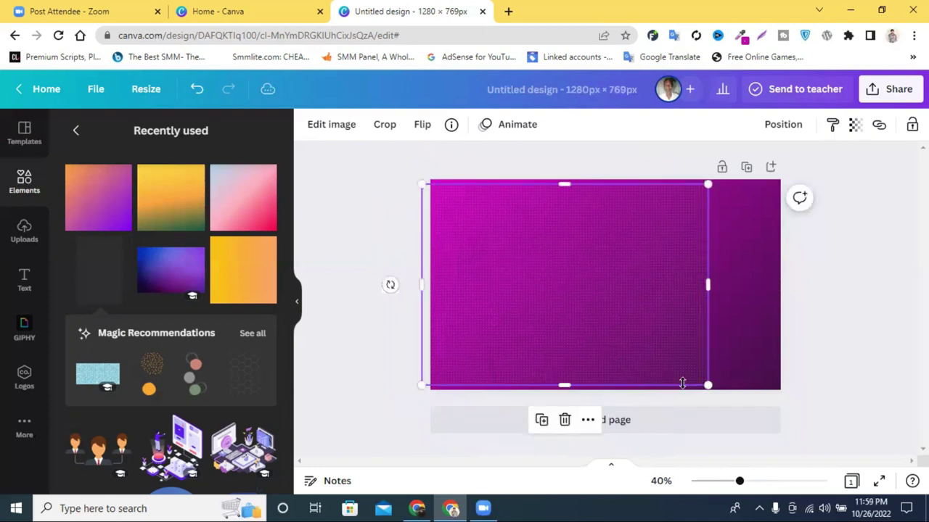
{"action": "left_click_drag", "start_coordinate": [707, 388], "coordinate": [786, 438]}
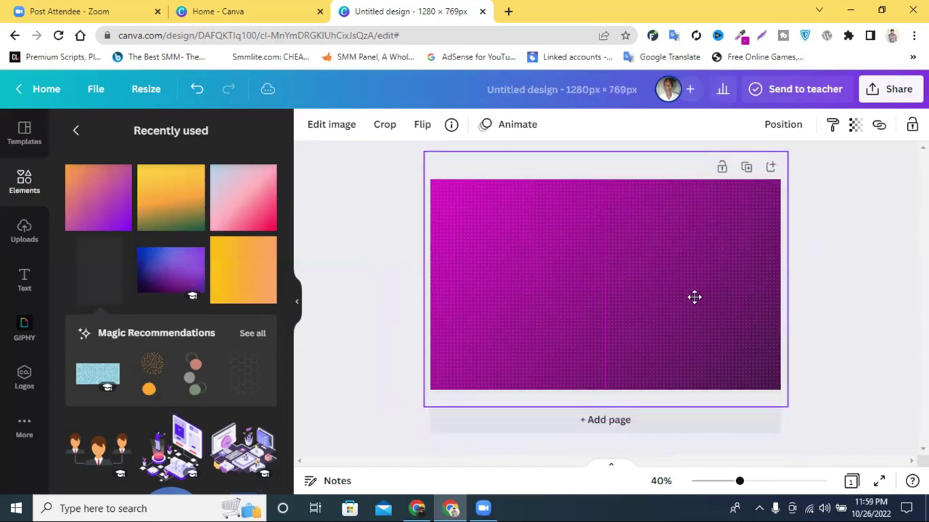
{"action": "left_click", "coordinate": [847, 303]}
{"action": "left_click", "coordinate": [669, 290]}
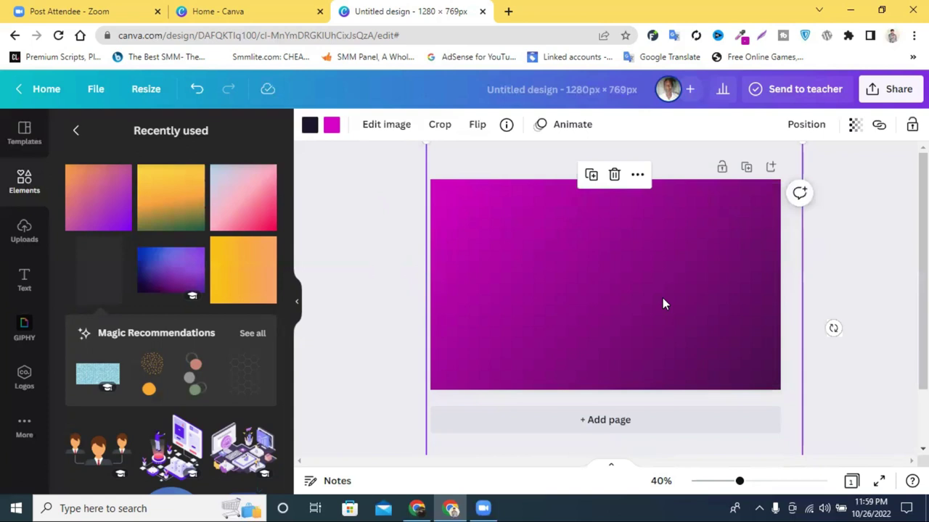
Add the dot-pattern graphic from the recently used elements and enlarge it to about 655 × 932 over the left half of the page
{"action": "left_click", "coordinate": [113, 288]}
{"action": "left_click_drag", "start_coordinate": [602, 302], "coordinate": [498, 268]}
{"action": "left_click_drag", "start_coordinate": [545, 330], "coordinate": [605, 421]}
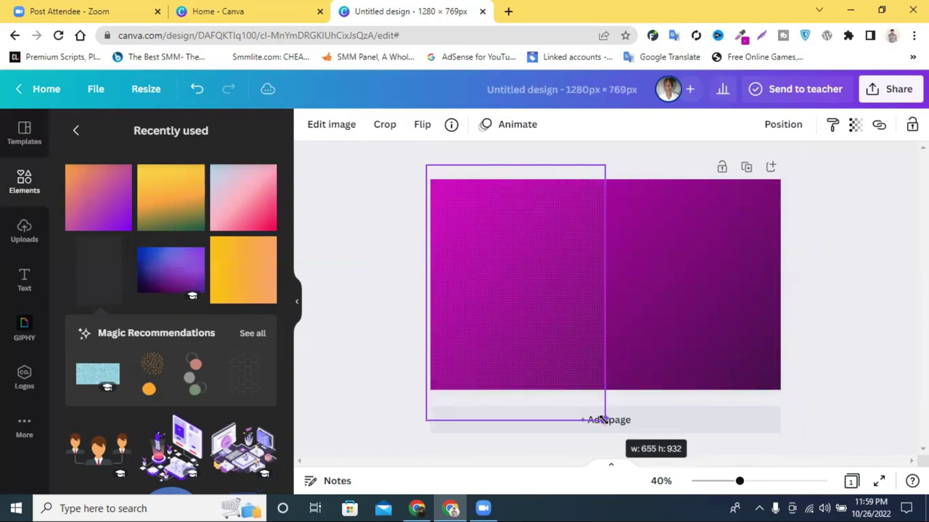
{"action": "left_click", "coordinate": [680, 341]}
Duplicate the dot pattern and align the copy beside the original so that it covers the right half of the page
{"action": "left_click", "coordinate": [533, 302]}
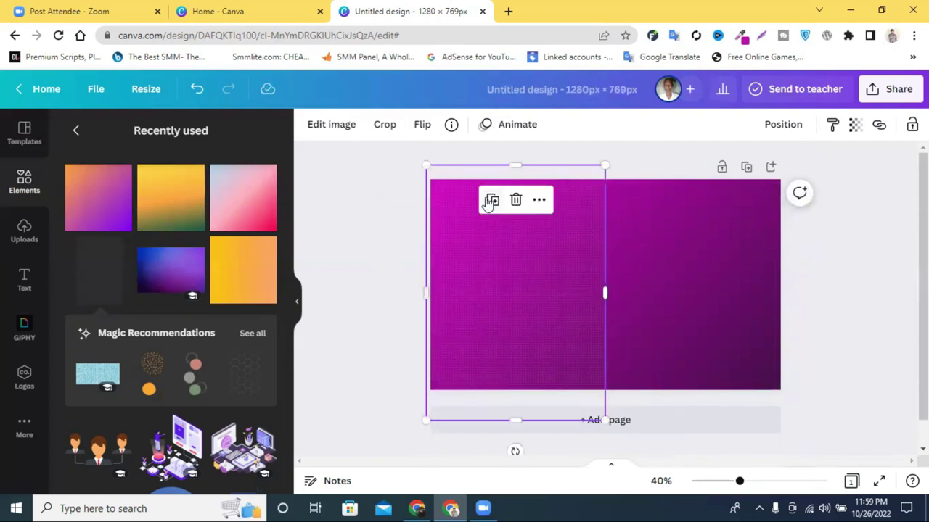
{"action": "left_click_drag", "start_coordinate": [487, 276], "coordinate": [665, 275]}
{"action": "left_click", "coordinate": [834, 267]}
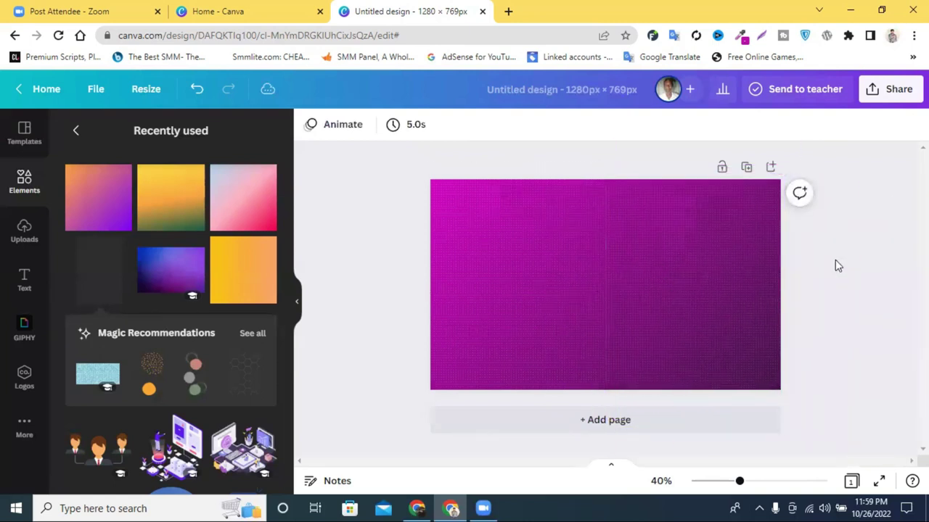
{"action": "left_click", "coordinate": [739, 270]}
{"action": "left_click_drag", "start_coordinate": [738, 269], "coordinate": [756, 272]}
{"action": "left_click", "coordinate": [865, 278]}
Add a square, stretch it into a tall strip just overlapping the page's left edge, and fill it white
{"action": "left_click", "coordinate": [74, 130]}
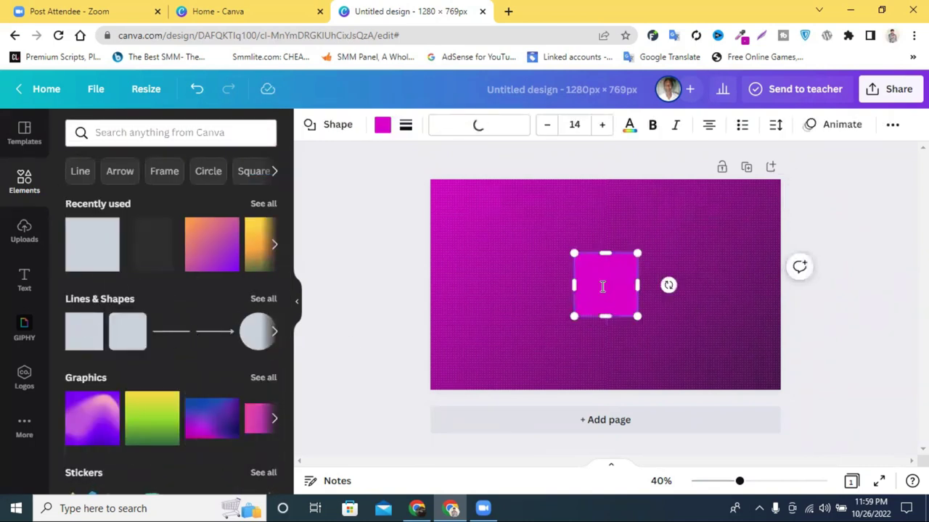
{"action": "left_click", "coordinate": [661, 288]}
{"action": "left_click_drag", "start_coordinate": [609, 289], "coordinate": [424, 436]}
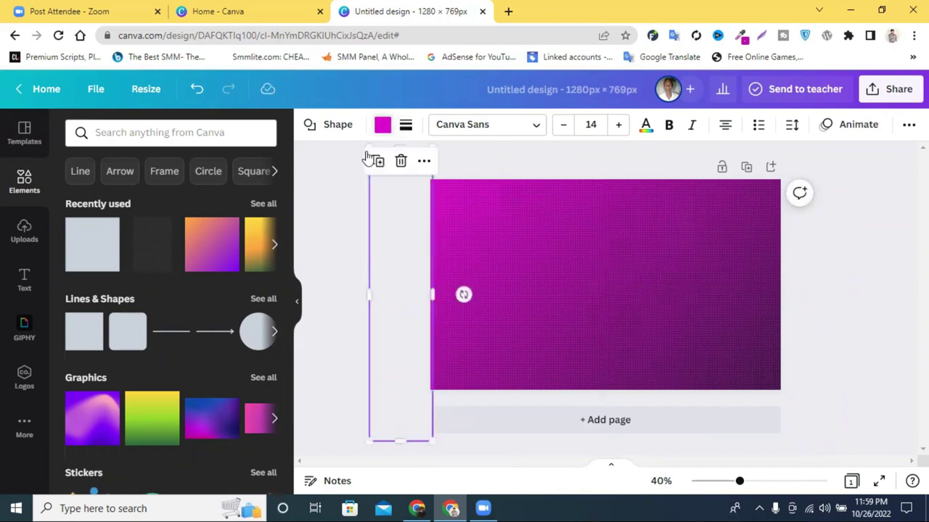
{"action": "left_click", "coordinate": [384, 125]}
{"action": "left_click", "coordinate": [250, 205]}
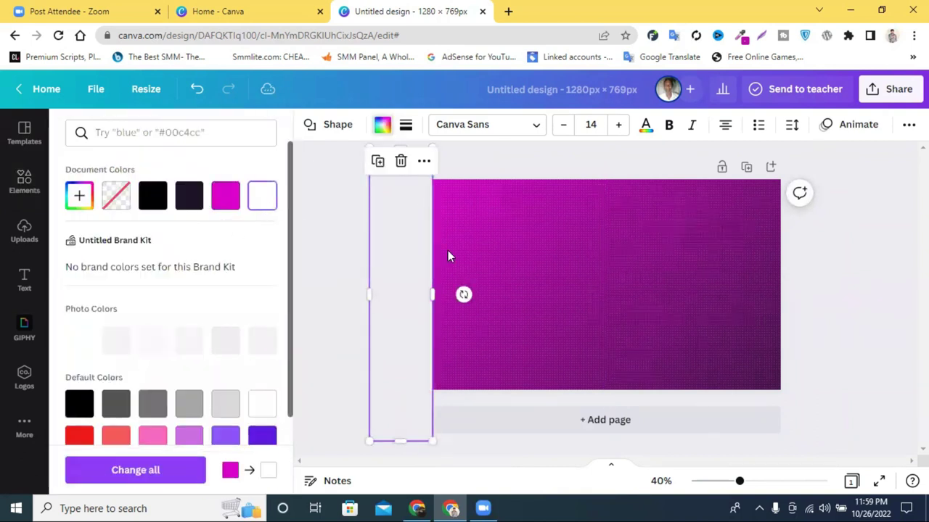
{"action": "left_click", "coordinate": [876, 299]}
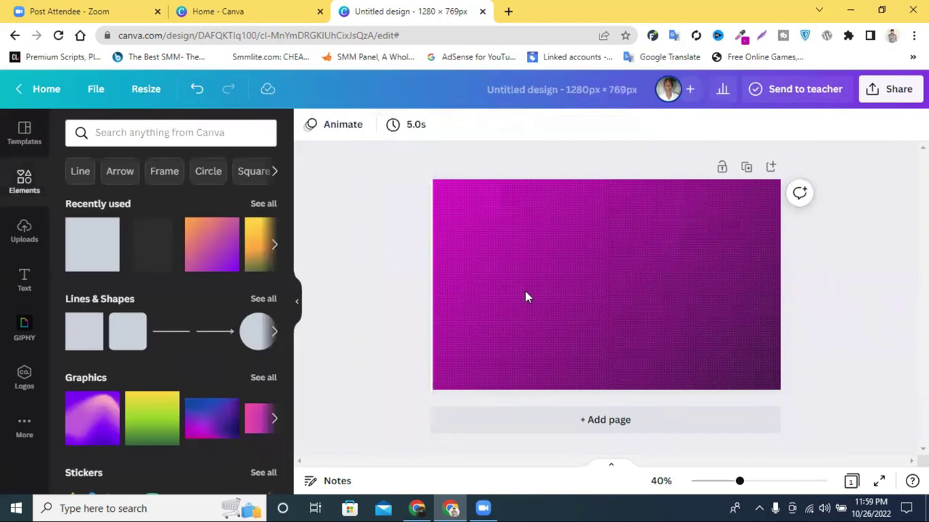
Try orange, red and dark blue fills on the left border strip before returning it to white
{"action": "left_click", "coordinate": [433, 217]}
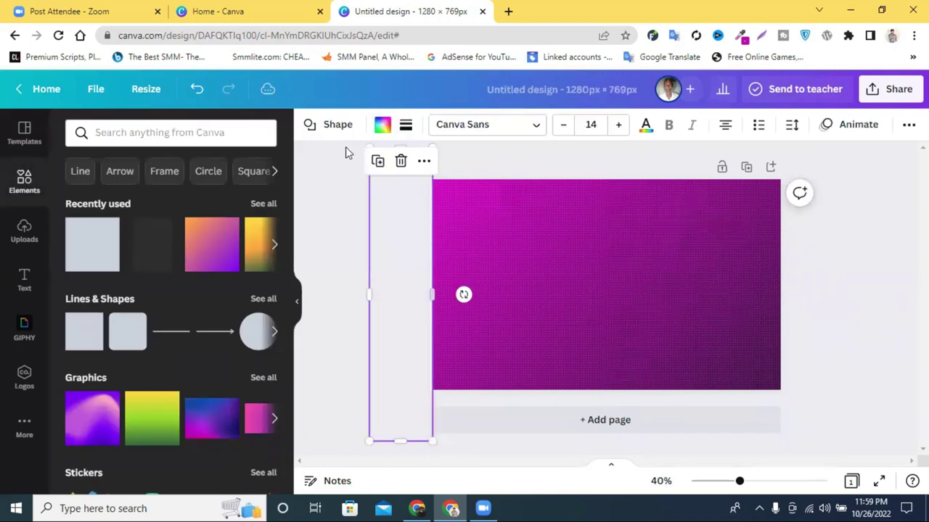
{"action": "left_click", "coordinate": [382, 125]}
{"action": "scroll", "coordinate": [149, 418], "scroll_direction": "down", "scroll_amount": 3}
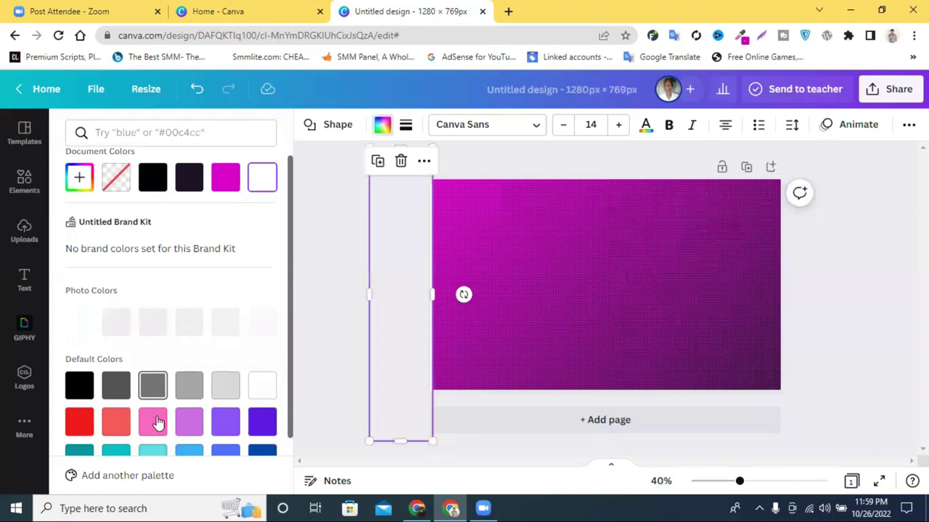
{"action": "left_click", "coordinate": [227, 427]}
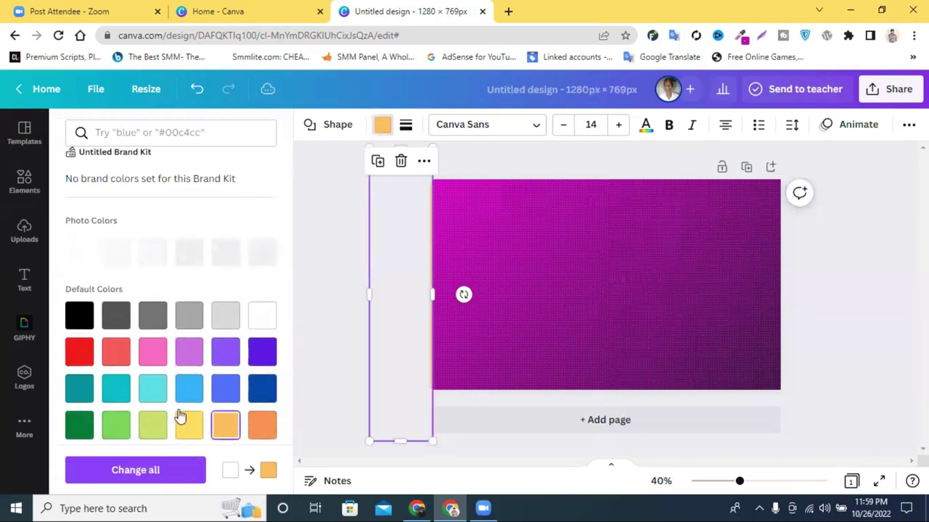
{"action": "left_click", "coordinate": [82, 354]}
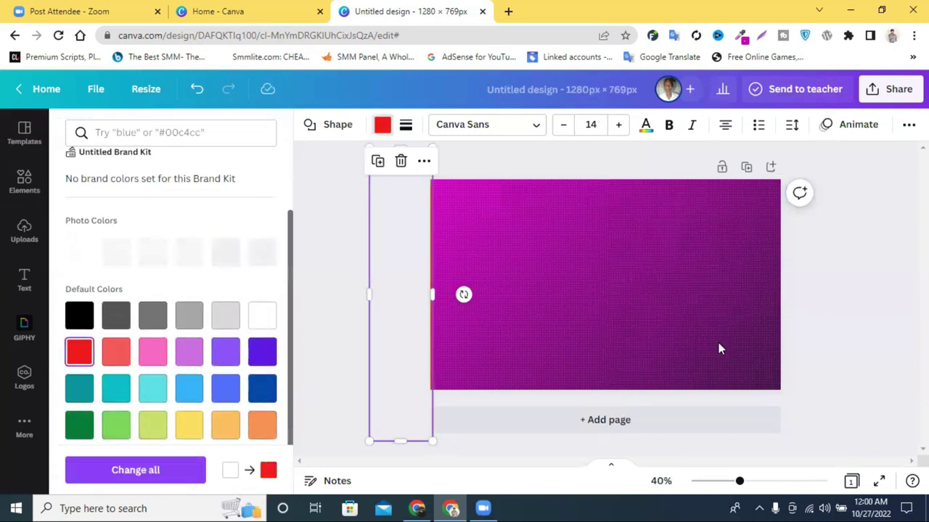
{"action": "left_click", "coordinate": [270, 323]}
{"action": "left_click", "coordinate": [262, 387]}
{"action": "left_click", "coordinate": [822, 301]}
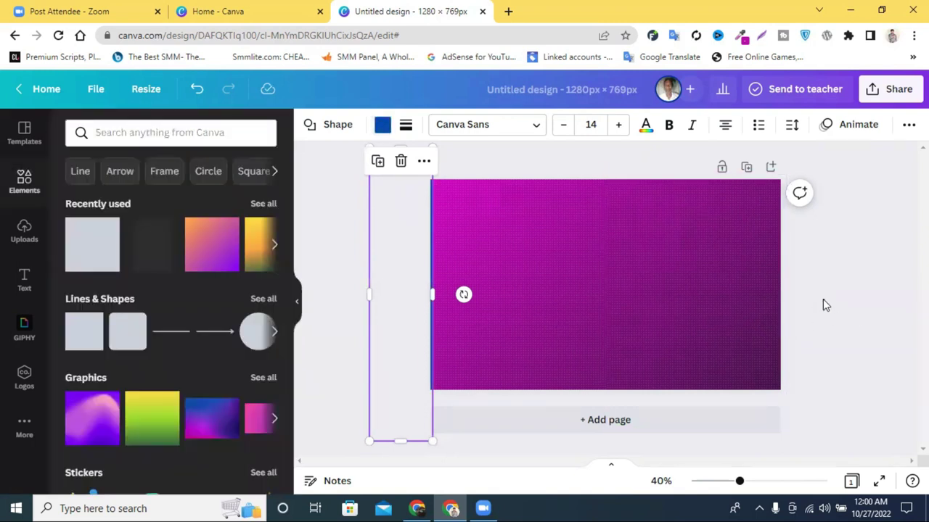
{"action": "left_click", "coordinate": [432, 249]}
{"action": "left_click", "coordinate": [367, 232]}
{"action": "left_click", "coordinate": [432, 224]}
{"action": "left_click", "coordinate": [382, 124]}
{"action": "left_click", "coordinate": [83, 236]}
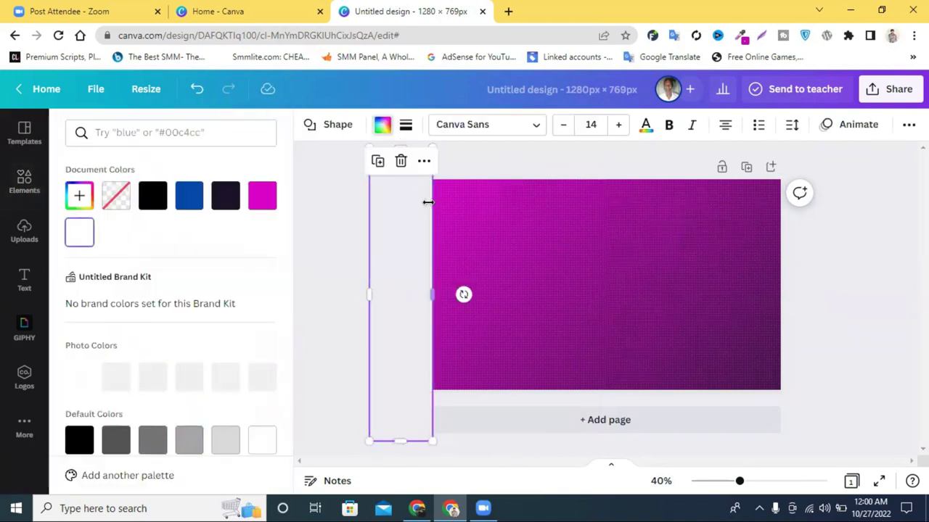
Duplicate the white strip and place the copy along the page's right edge as a matching thin border
{"action": "left_click_drag", "start_coordinate": [399, 238], "coordinate": [800, 217]}
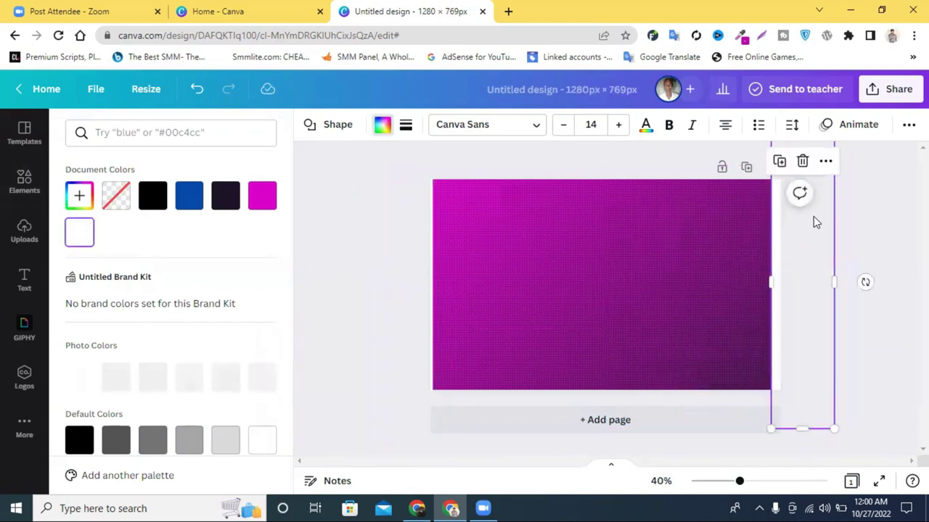
{"action": "left_click", "coordinate": [856, 229]}
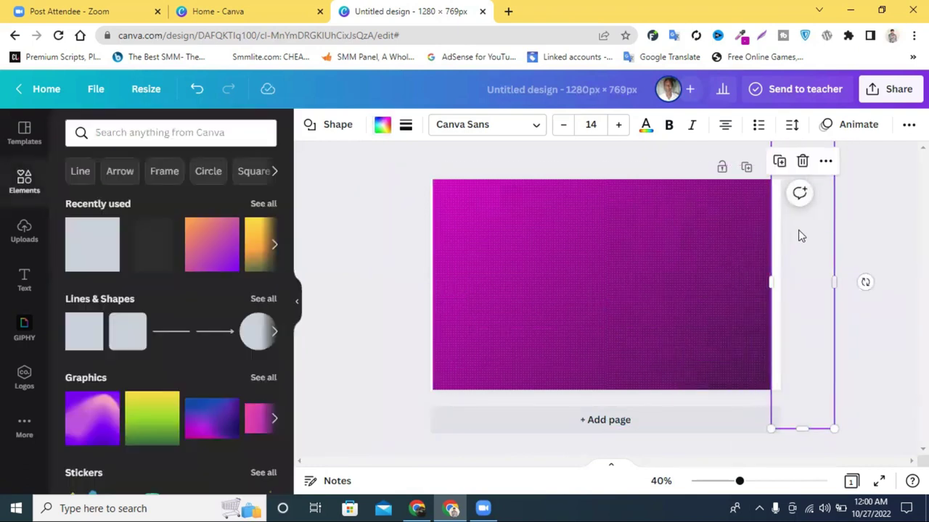
{"action": "left_click", "coordinate": [852, 241]}
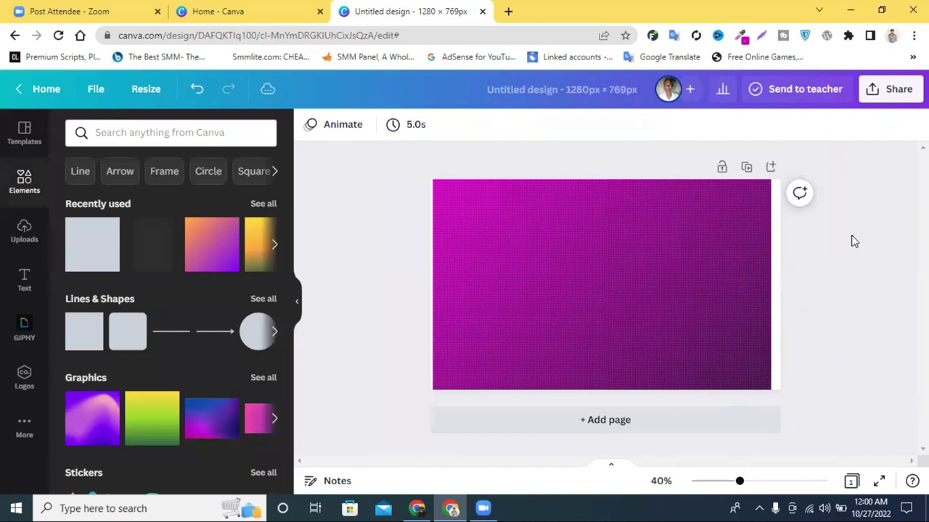
{"action": "left_click", "coordinate": [782, 253]}
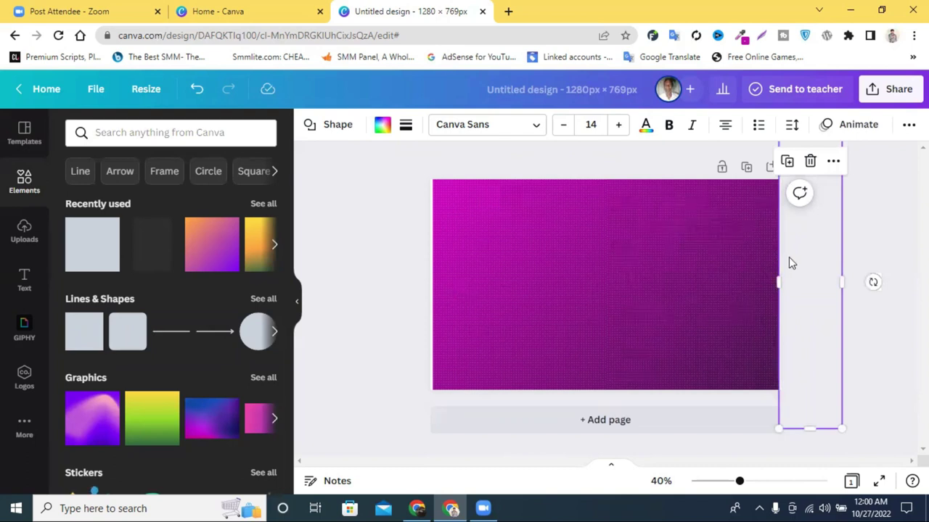
{"action": "left_click", "coordinate": [789, 257]}
Duplicate the white strip, rotate the copy horizontally, widen it past the page and align it as a thin border along the bottom edge
{"action": "left_click", "coordinate": [776, 238]}
{"action": "left_click_drag", "start_coordinate": [800, 286], "coordinate": [450, 508]}
{"action": "left_click_drag", "start_coordinate": [478, 419], "coordinate": [900, 413]}
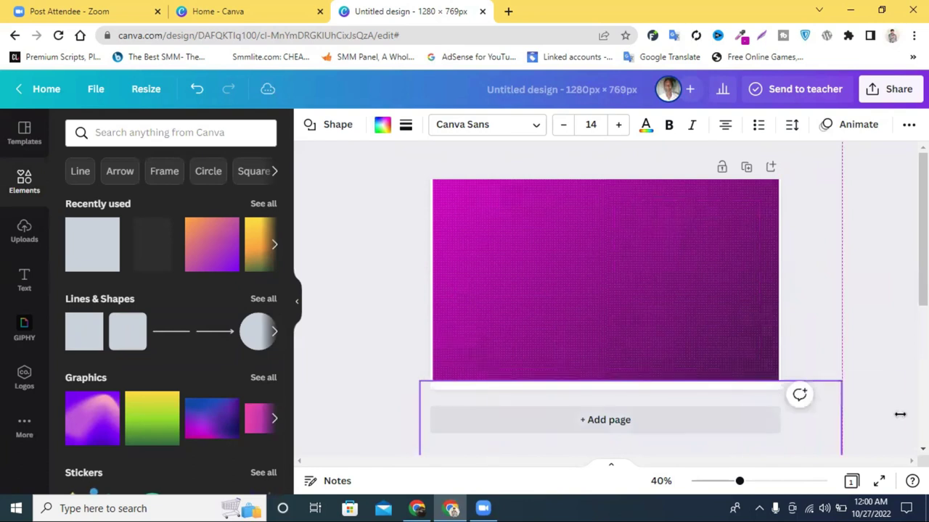
{"action": "scroll", "coordinate": [850, 412], "scroll_direction": "down", "scroll_amount": 5}
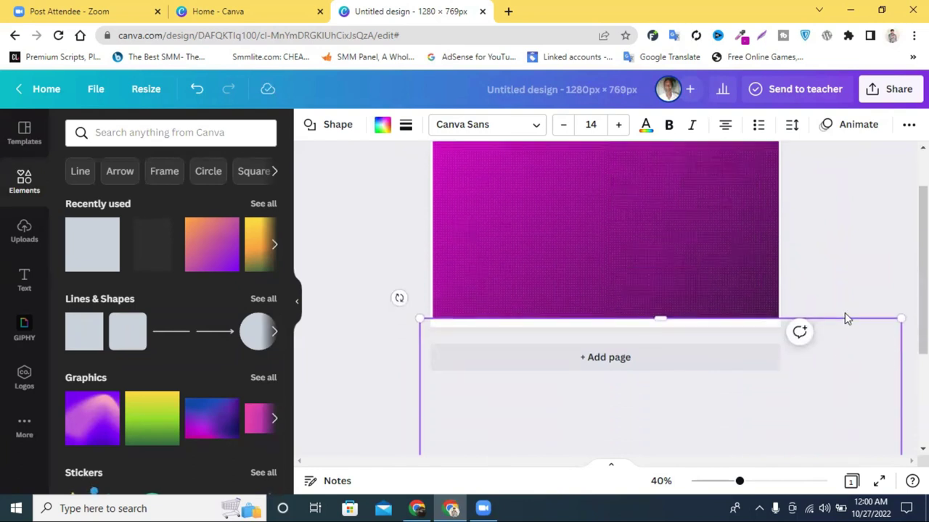
{"action": "scroll", "coordinate": [395, 318], "scroll_direction": "up", "scroll_amount": 5}
{"action": "left_click", "coordinate": [379, 312]}
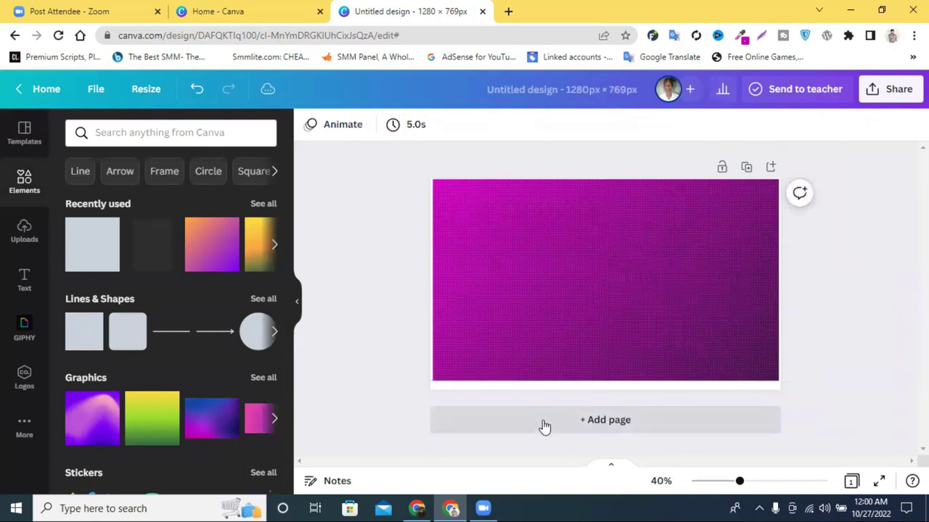
{"action": "left_click", "coordinate": [537, 389]}
{"action": "left_click_drag", "start_coordinate": [537, 389], "coordinate": [535, 389]}
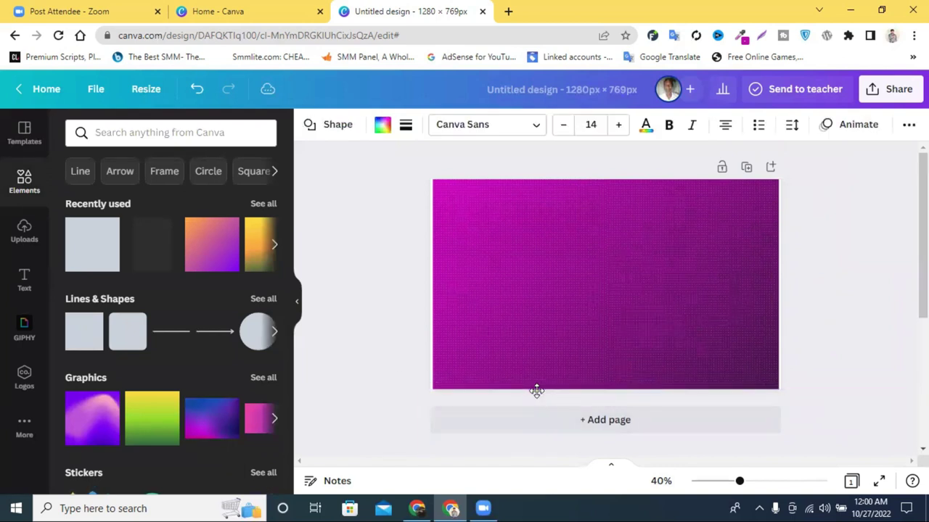
{"action": "left_click", "coordinate": [823, 348]}
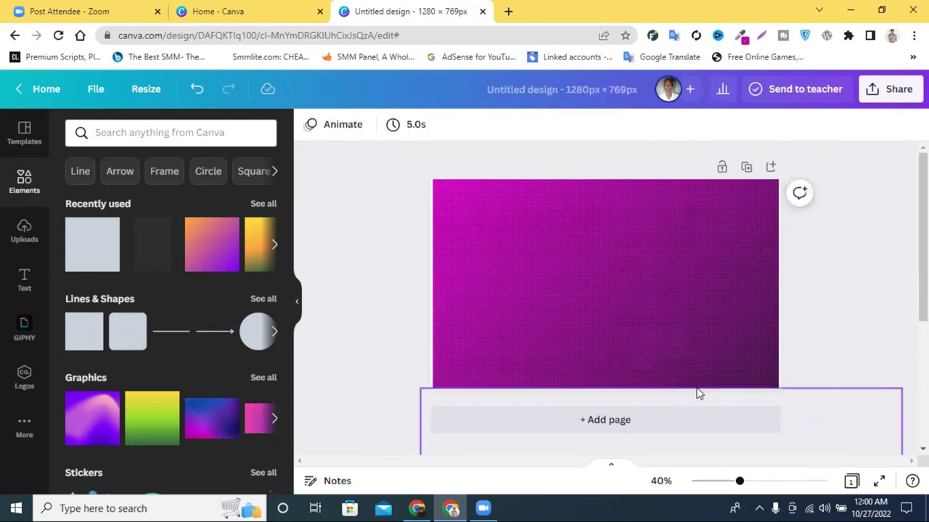
Duplicate the horizontal white strip and align the copy along the page's top edge to complete the border
{"action": "left_click", "coordinate": [613, 389]}
{"action": "left_click_drag", "start_coordinate": [833, 414], "coordinate": [702, 102]}
{"action": "left_click_drag", "start_coordinate": [671, 172], "coordinate": [674, 157]}
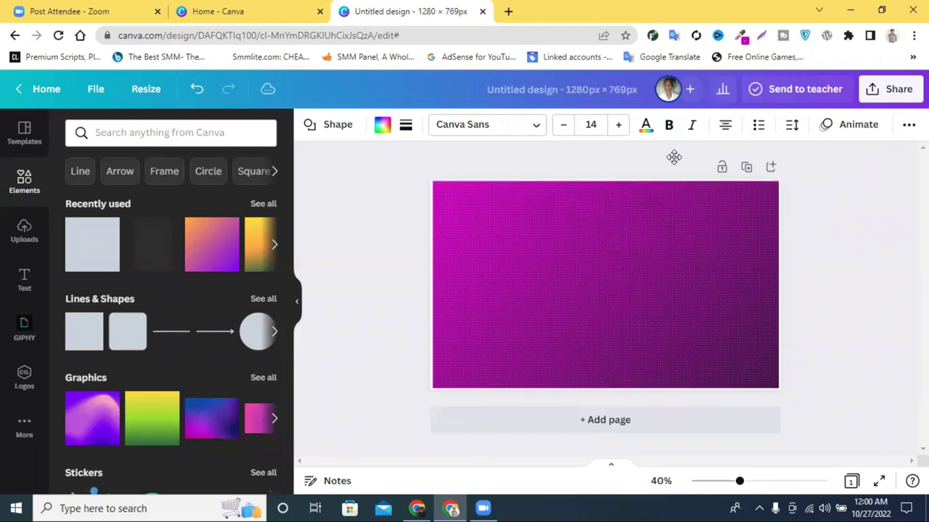
{"action": "left_click", "coordinate": [854, 251]}
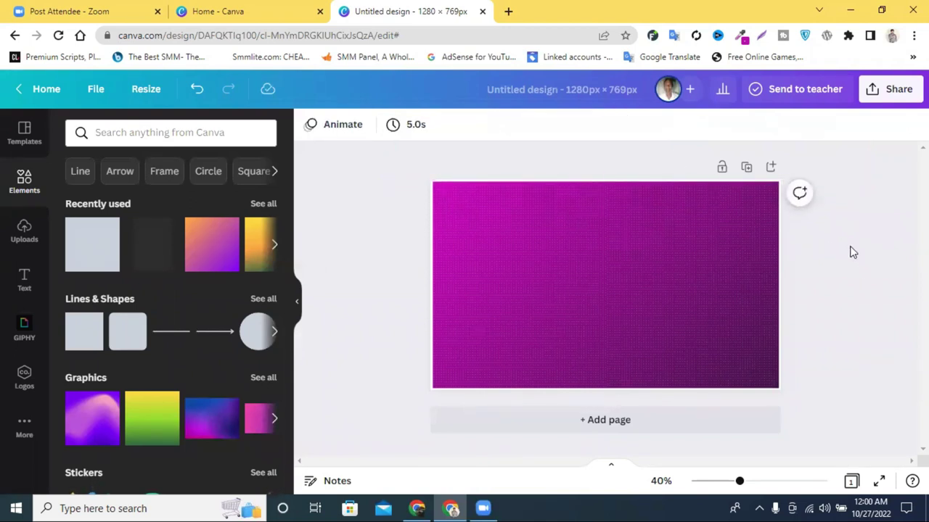
Switch to the competitor's Fiverr gig page, view its gallery image and copy "dofollow backlinks" from the gig title
{"action": "left_click", "coordinate": [422, 508]}
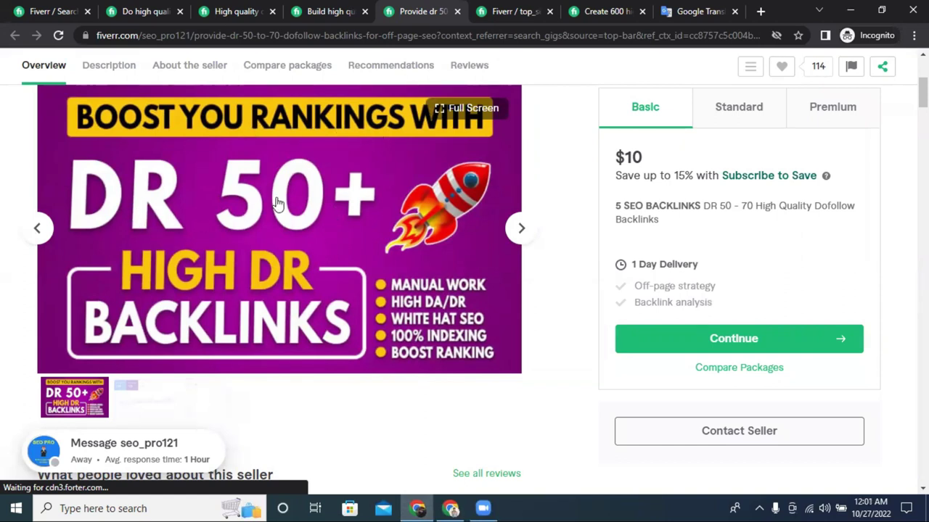
{"action": "scroll", "coordinate": [295, 311], "scroll_direction": "up", "scroll_amount": 2}
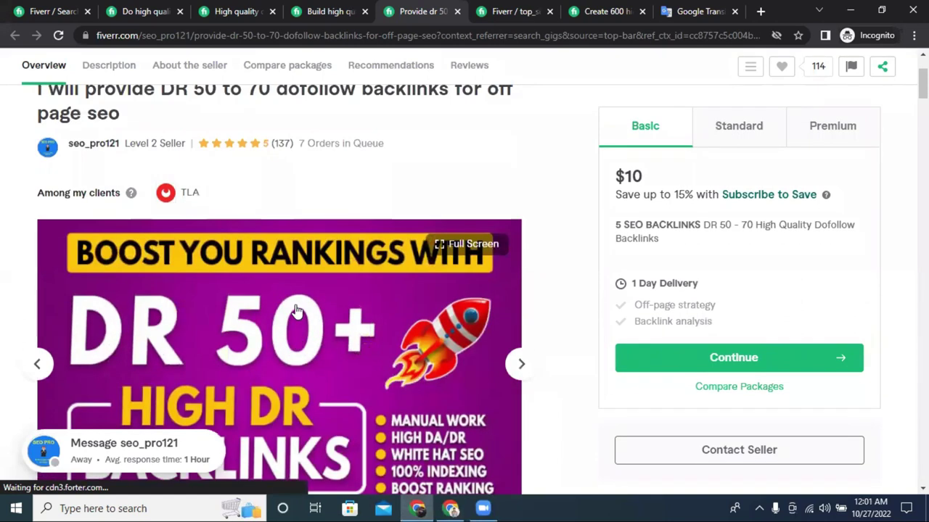
{"action": "scroll", "coordinate": [296, 310], "scroll_direction": "up", "scroll_amount": 2}
{"action": "scroll", "coordinate": [295, 311], "scroll_direction": "down", "scroll_amount": 2}
{"action": "scroll", "coordinate": [293, 310], "scroll_direction": "up", "scroll_amount": 2}
{"action": "left_click_drag", "start_coordinate": [277, 224], "coordinate": [448, 226]}
{"action": "right_click", "coordinate": [439, 226]}
{"action": "left_click", "coordinate": [465, 235]}
Return to the Canva design and add a heading containing the copied text "dofollow backlinks"
{"action": "left_click", "coordinate": [451, 508]}
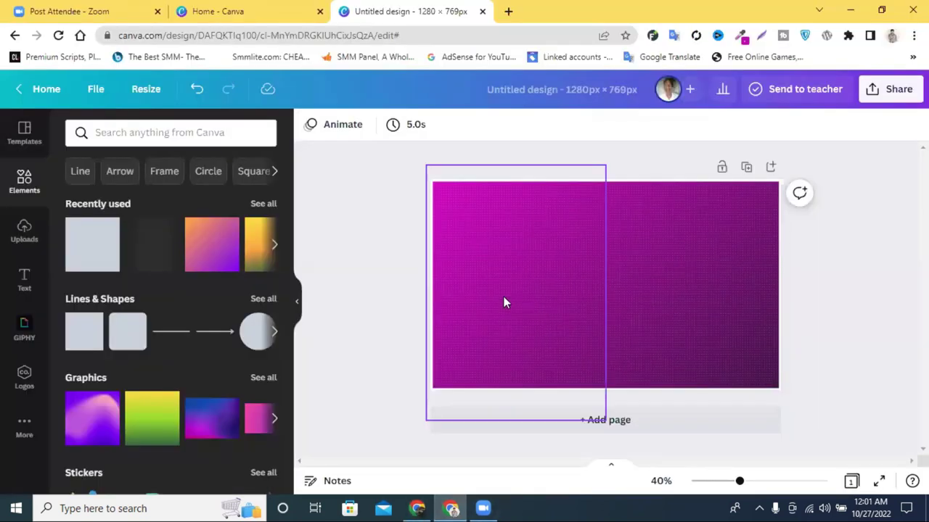
{"action": "left_click", "coordinate": [22, 230]}
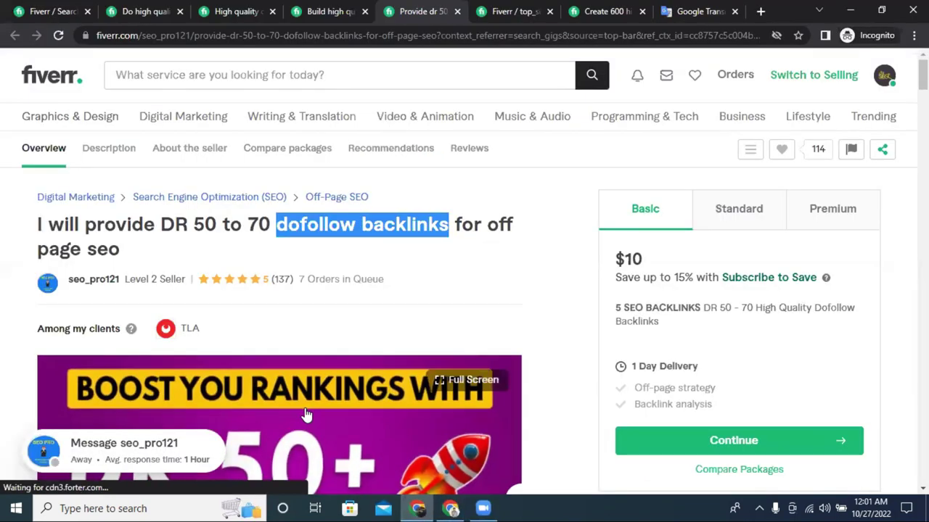
{"action": "left_click", "coordinate": [460, 508]}
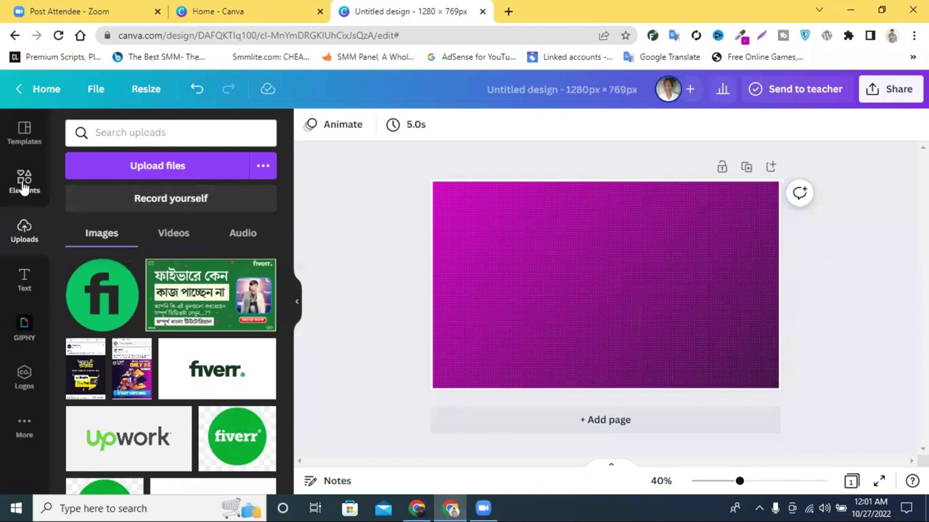
{"action": "left_click", "coordinate": [24, 283]}
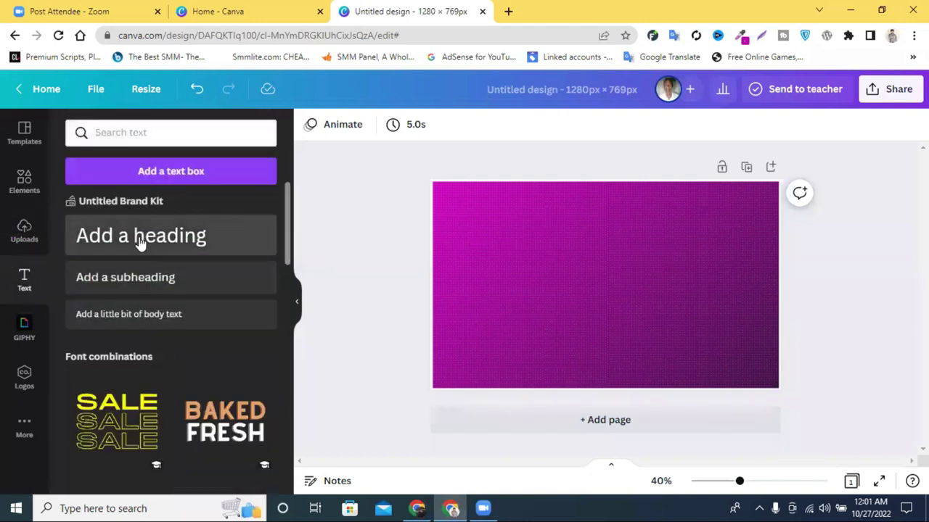
{"action": "key", "text": "t"}
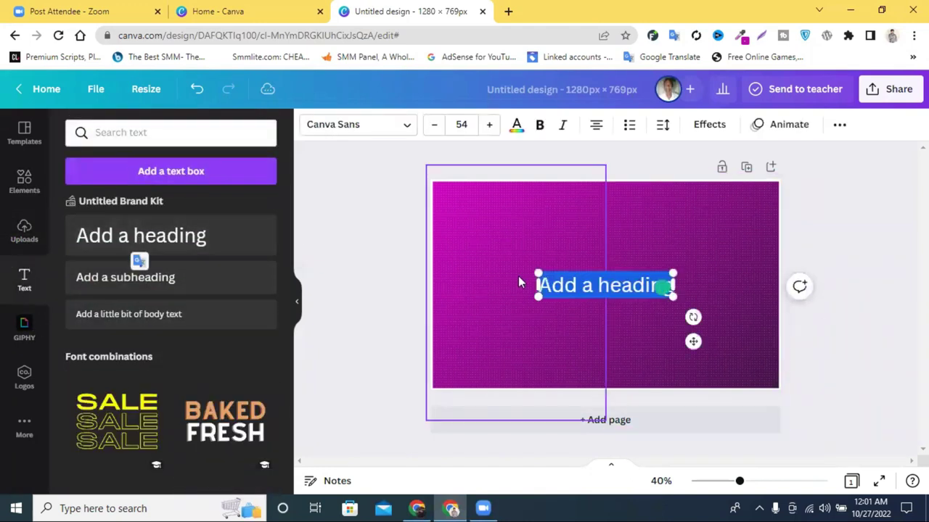
{"action": "key", "text": "ctrl+v"}
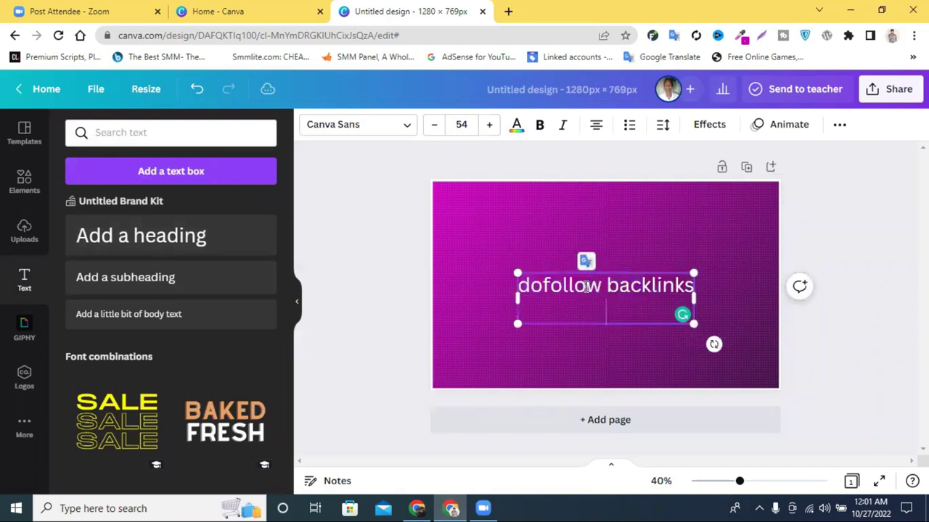
Capitalize both words of the heading so that it reads "Dofollow Backlinks"
{"action": "left_click", "coordinate": [531, 283]}
{"action": "key", "text": "BackSpace"}
{"action": "type", "text": "D"}
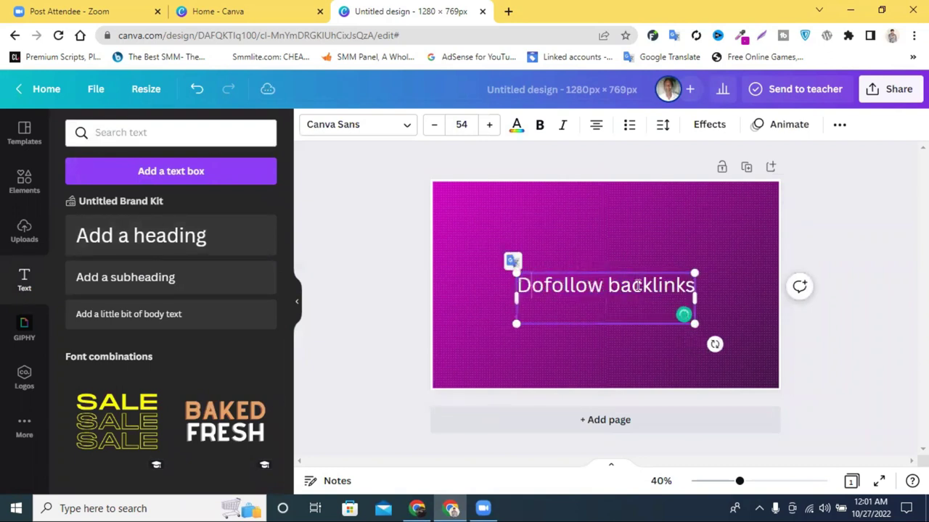
{"action": "mouse_move", "coordinate": [605, 285]}
{"action": "left_mouse_down"}
{"action": "mouse_move", "coordinate": [614, 286]}
{"action": "mouse_move", "coordinate": [605, 286]}
{"action": "left_mouse_up"}
{"action": "type", "text": "V"}
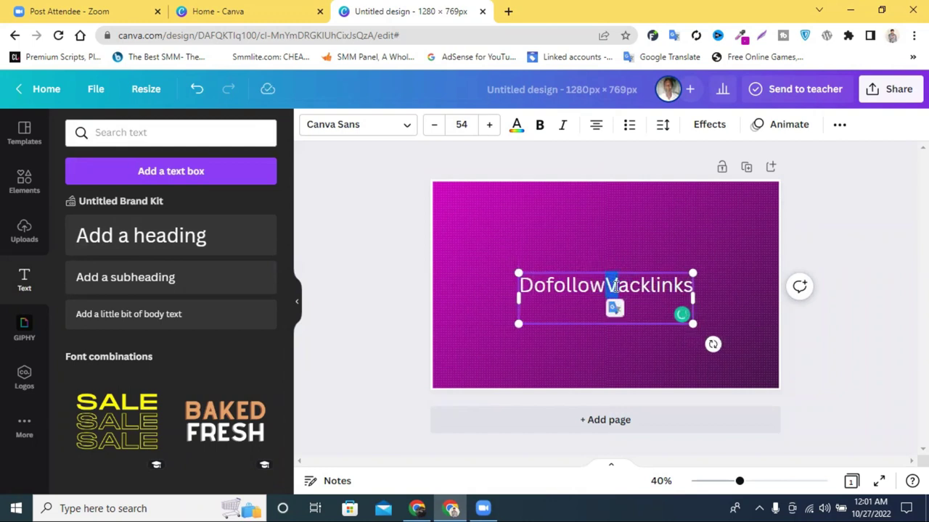
{"action": "type", "text": " B"}
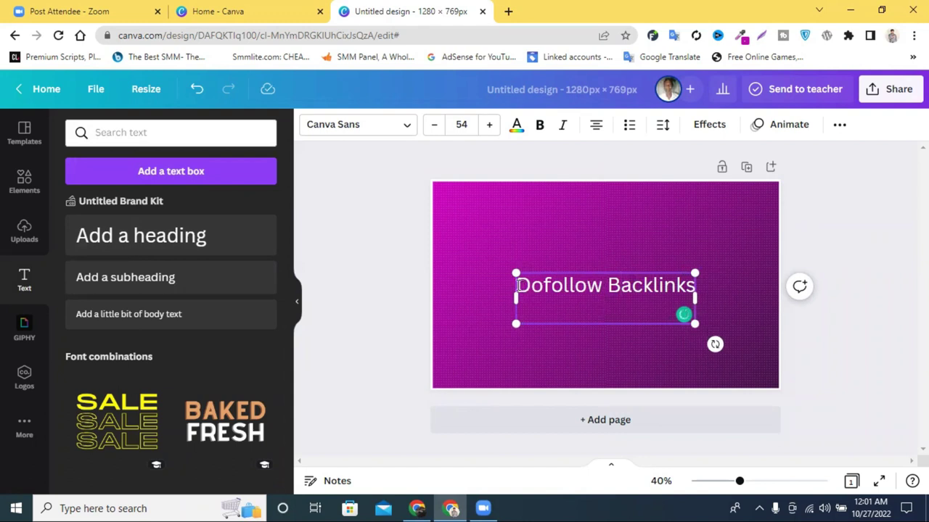
Insert "High Quality" at the beginning of the "Dofollow Backlinks" heading
{"action": "type", "text": "High "}
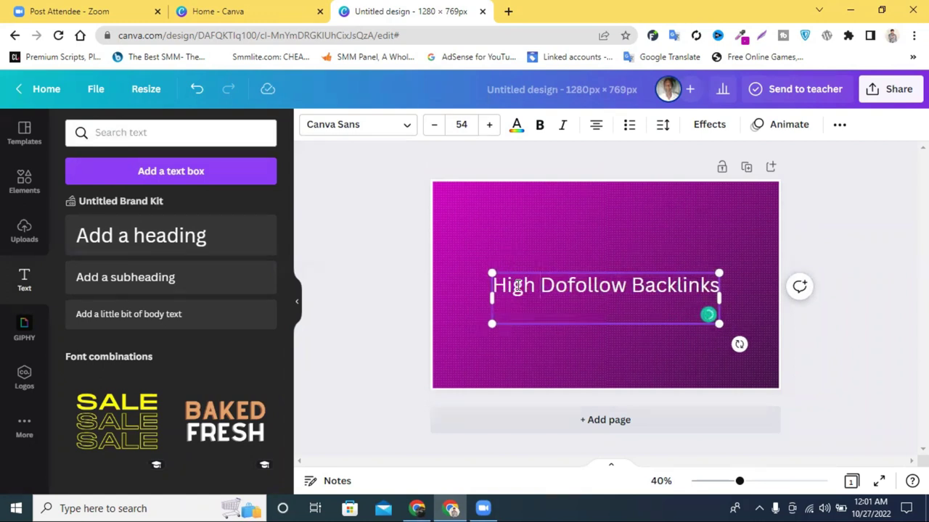
{"action": "type", "text": "Qu"}
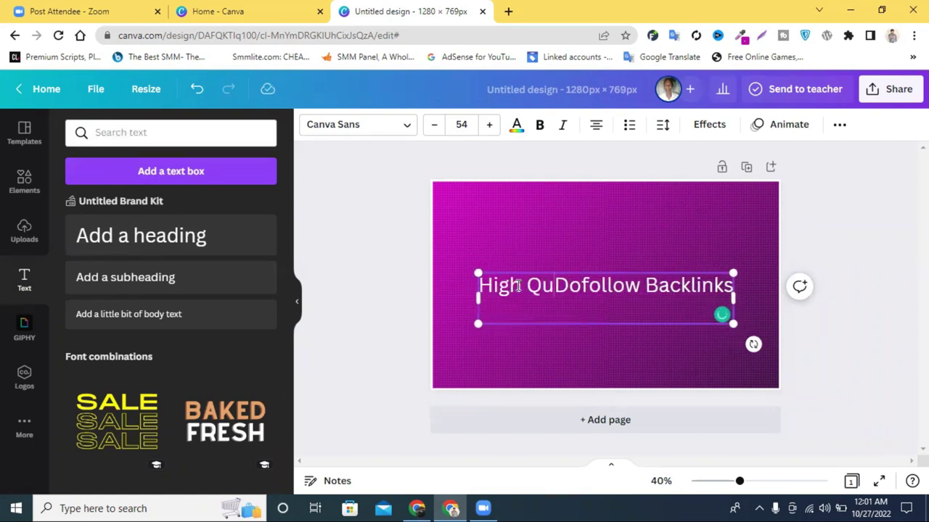
{"action": "type", "text": "ality"}
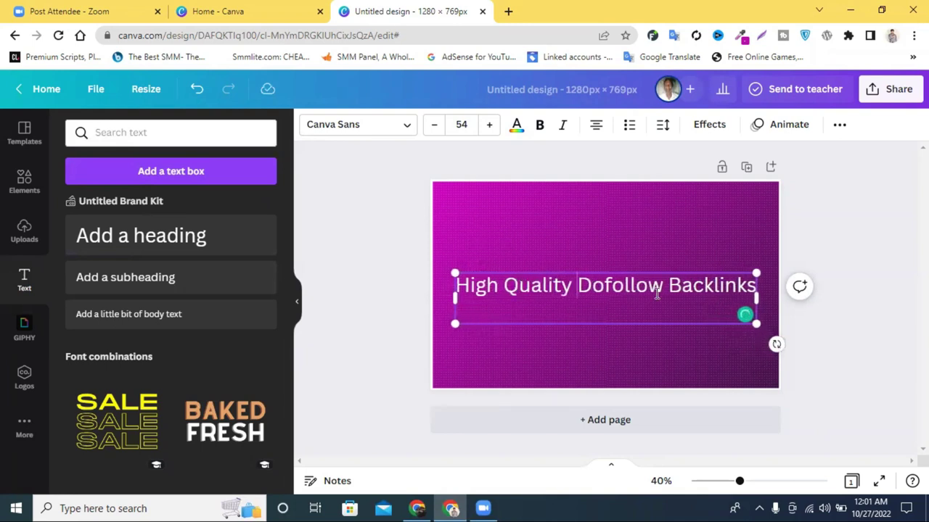